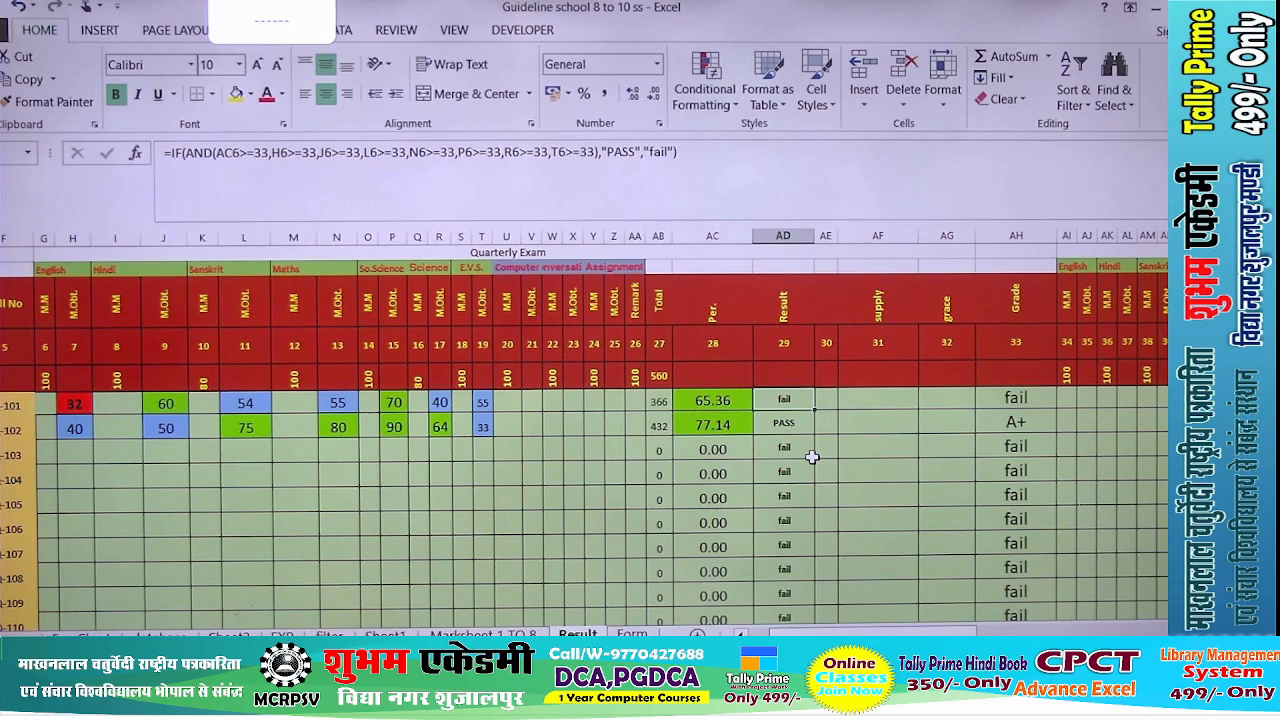
- In the supply cell AF6, begin an IF formula with an AND test whose first condition is H6<33 for English
{"action": "key", "text": "Right"}
{"action": "key", "text": "Right"}
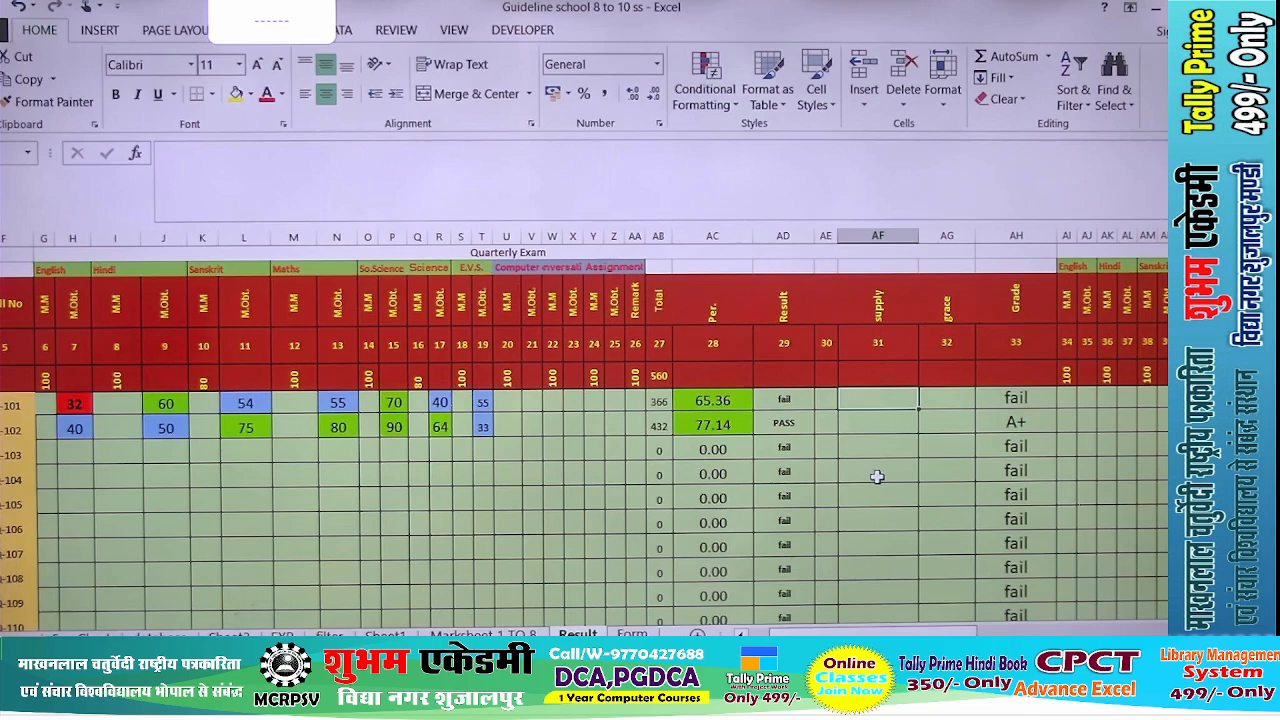
{"action": "type", "text": "="}
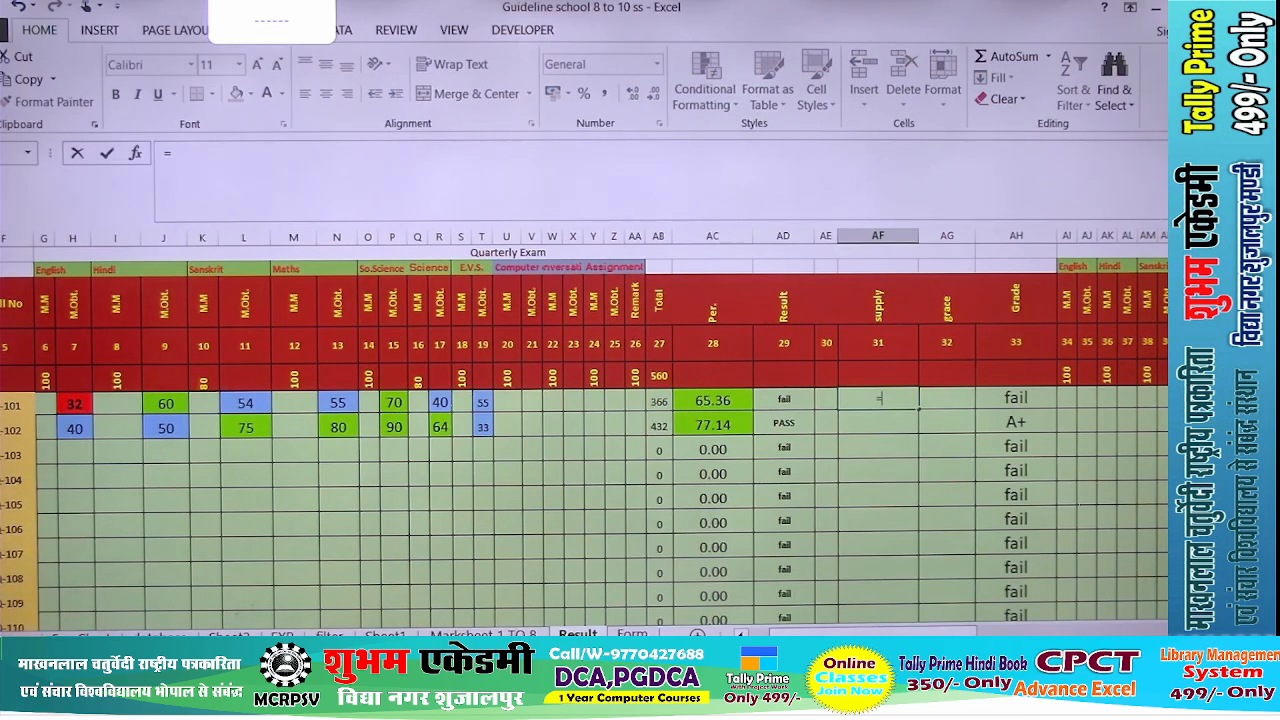
{"action": "type", "text": "if"}
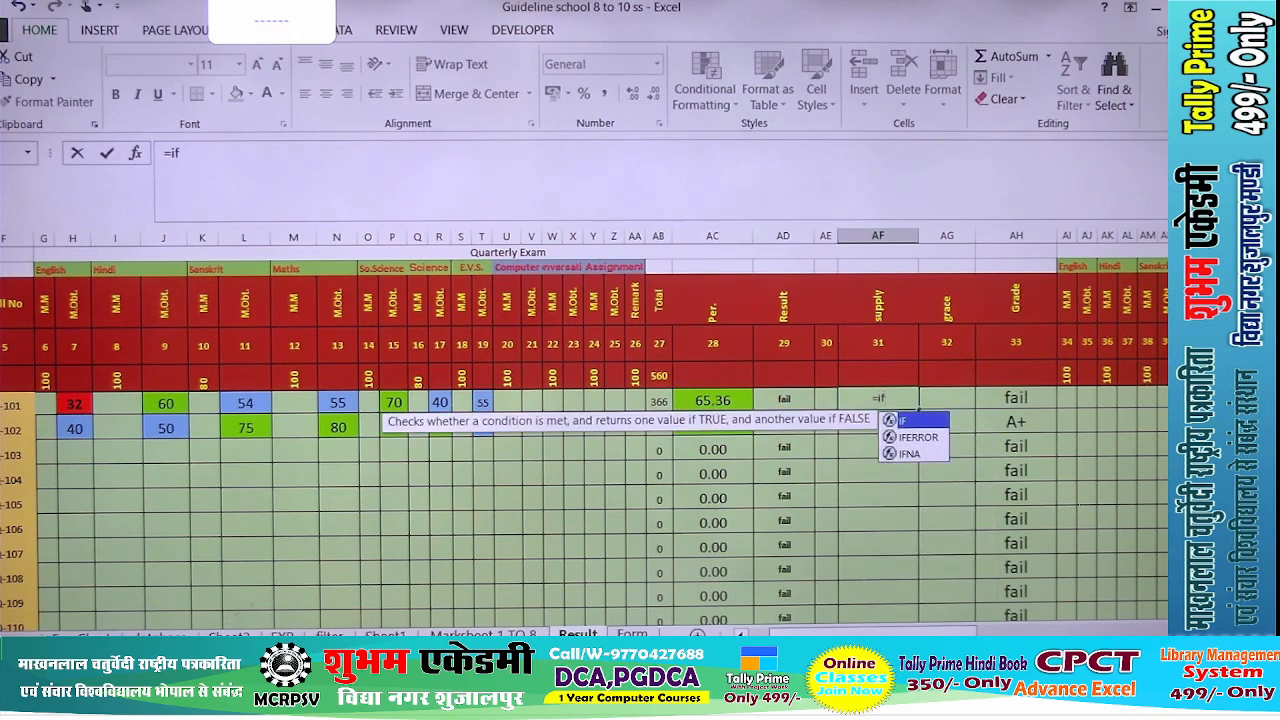
{"action": "type", "text": "(and("}
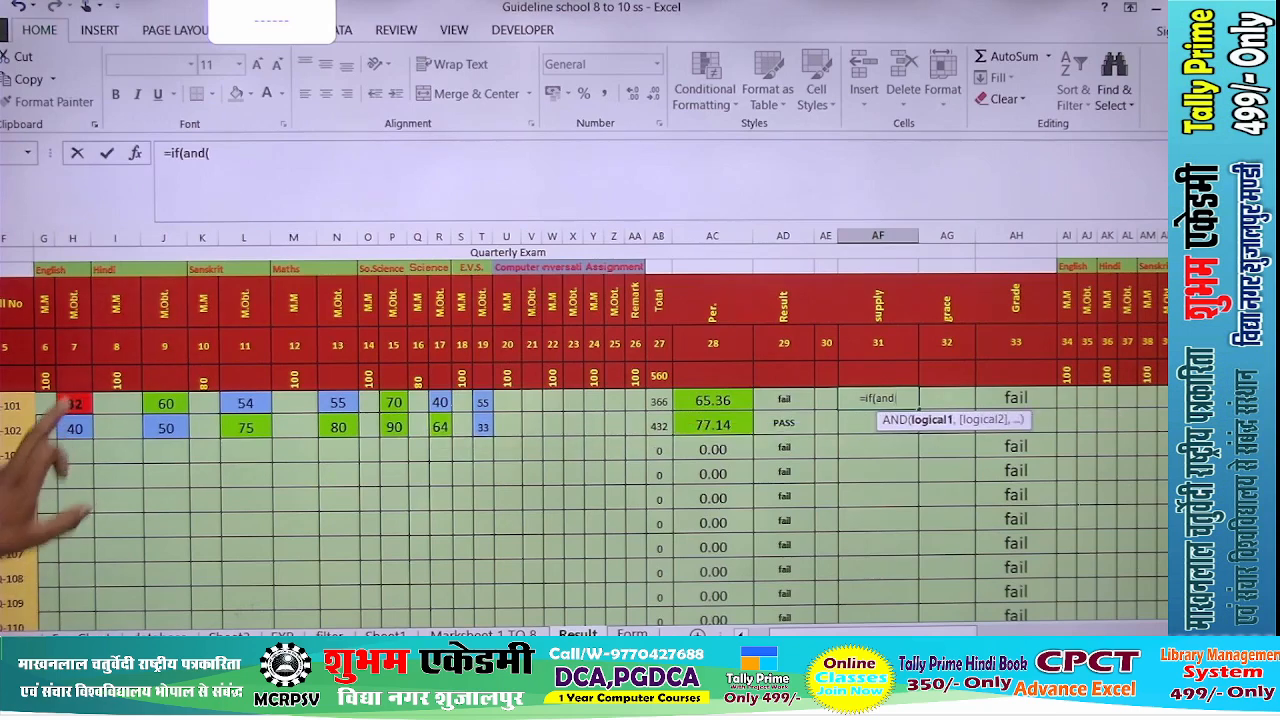
{"action": "left_click", "coordinate": [74, 403]}
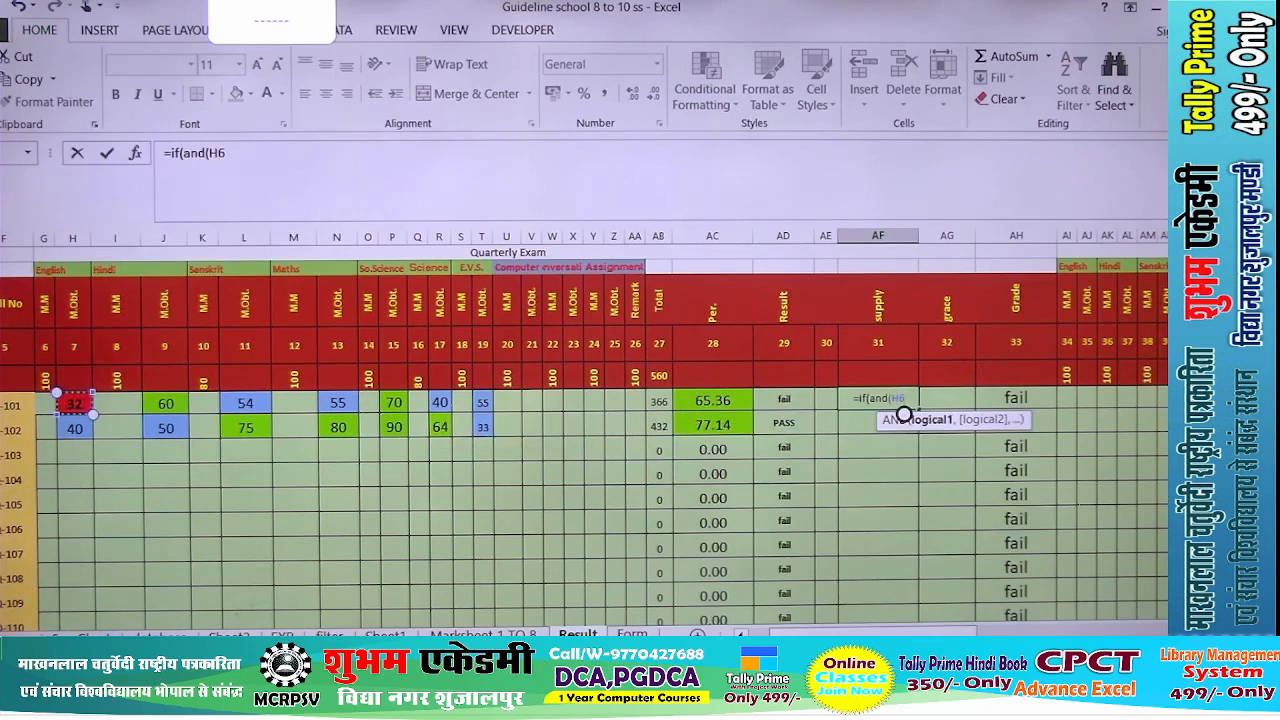
{"action": "type", "text": "<3"}
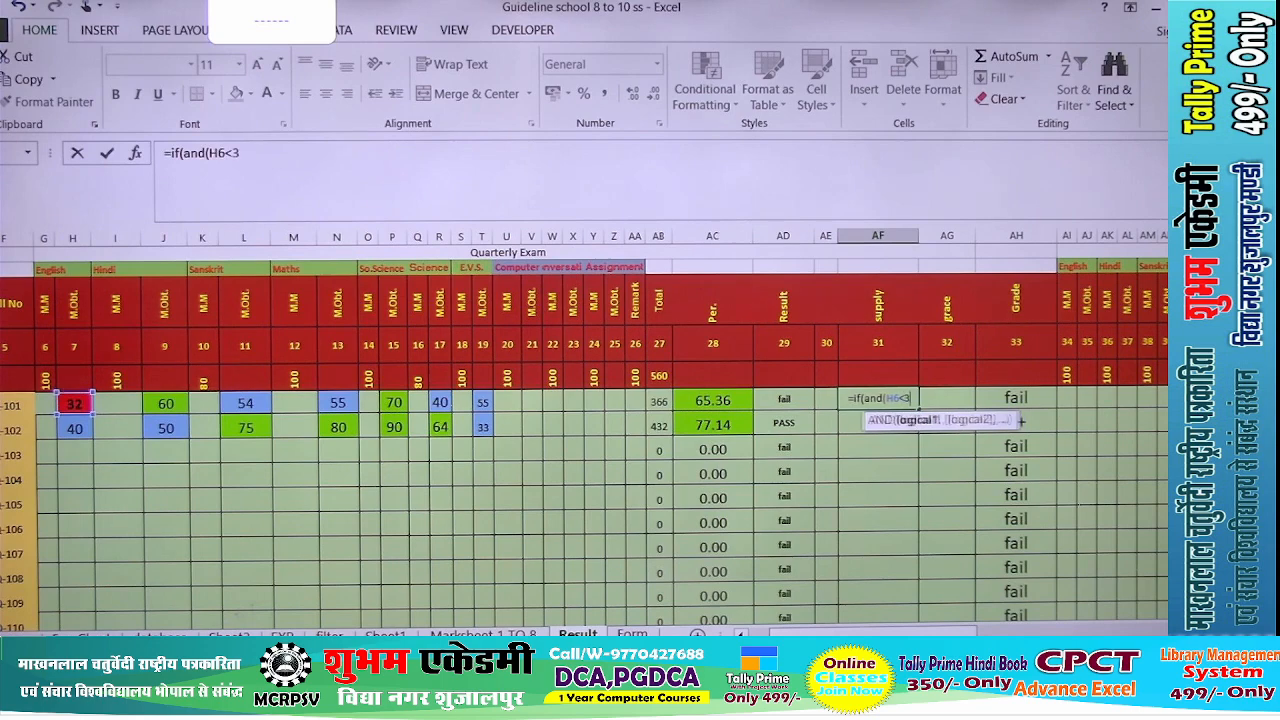
{"action": "type", "text": "3,"}
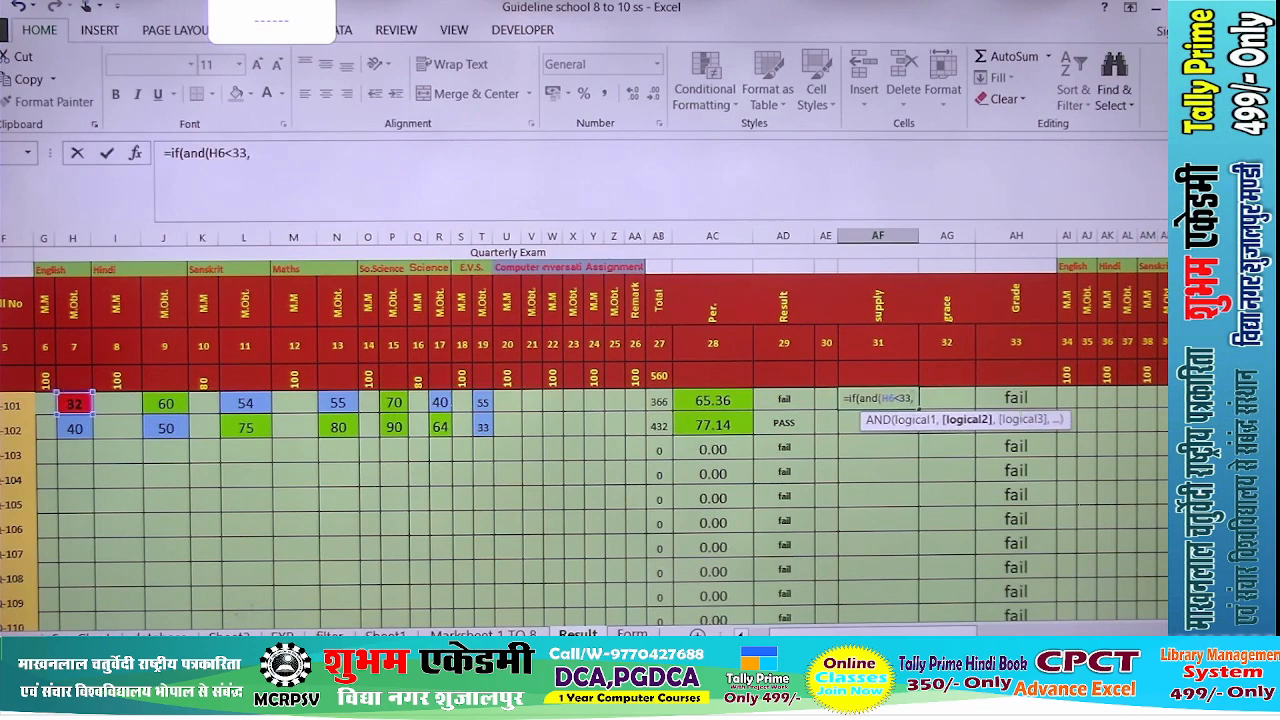
- Add the Hindi, Sanskrit and Maths conditions J6>=33, L6>=33 and N6>=33 to the AND test
{"action": "left_click", "coordinate": [165, 403]}
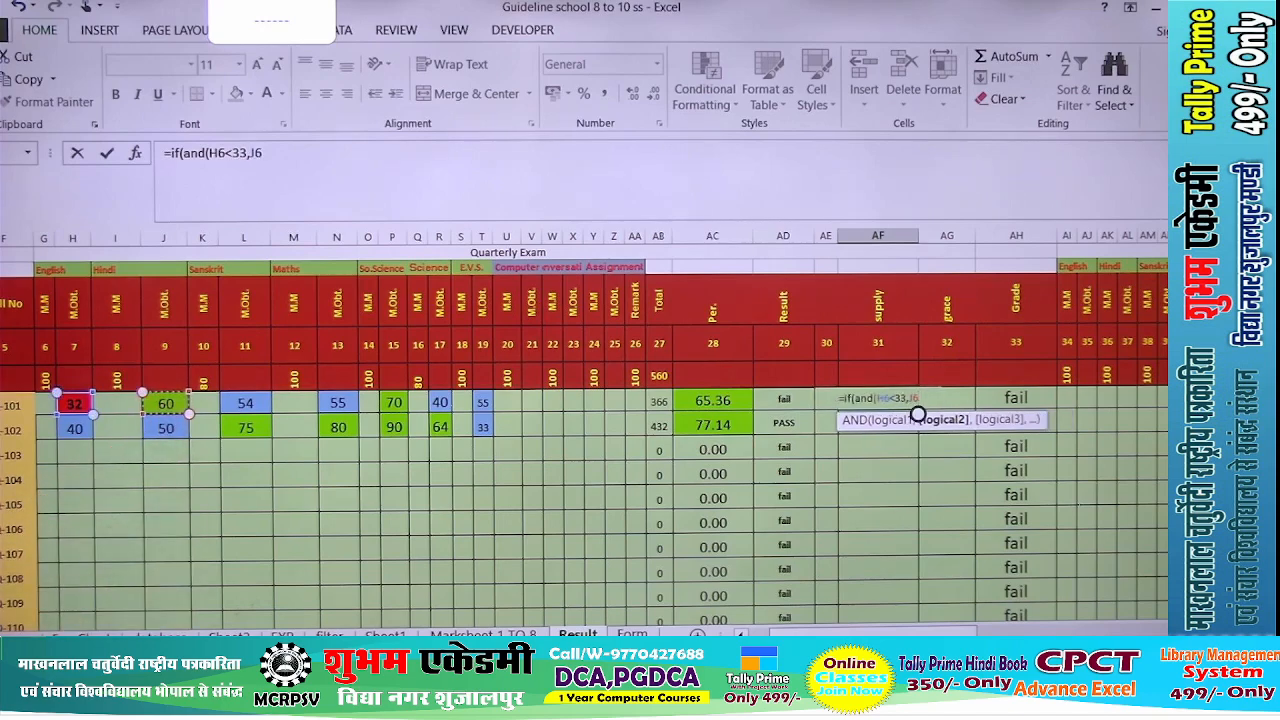
{"action": "type", "text": ">="}
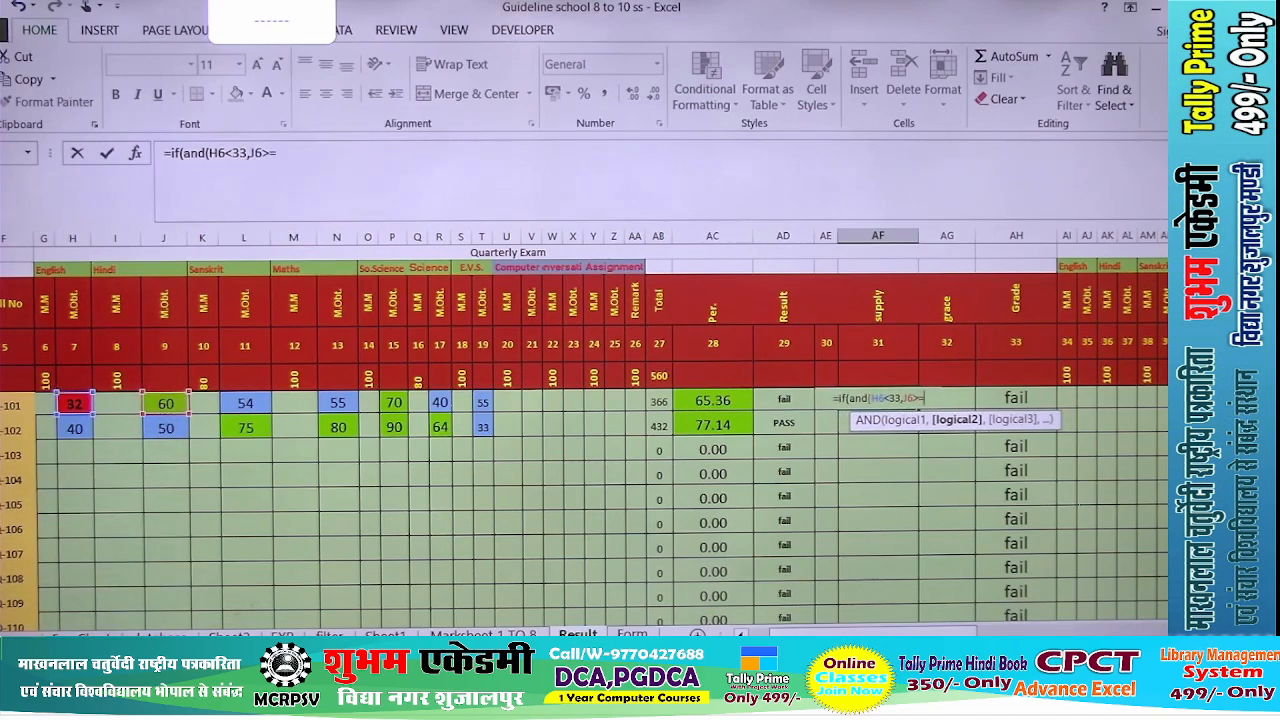
{"action": "type", "text": "33"}
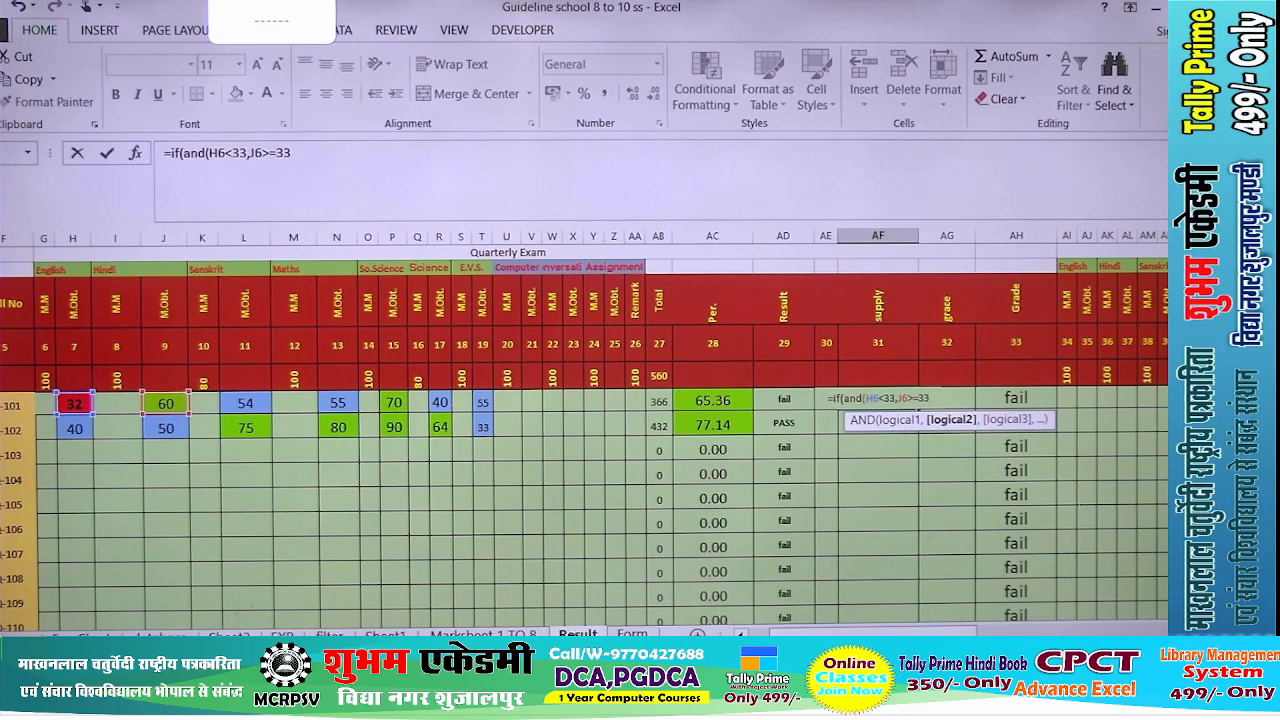
{"action": "type", "text": ","}
{"action": "left_click", "coordinate": [245, 403]}
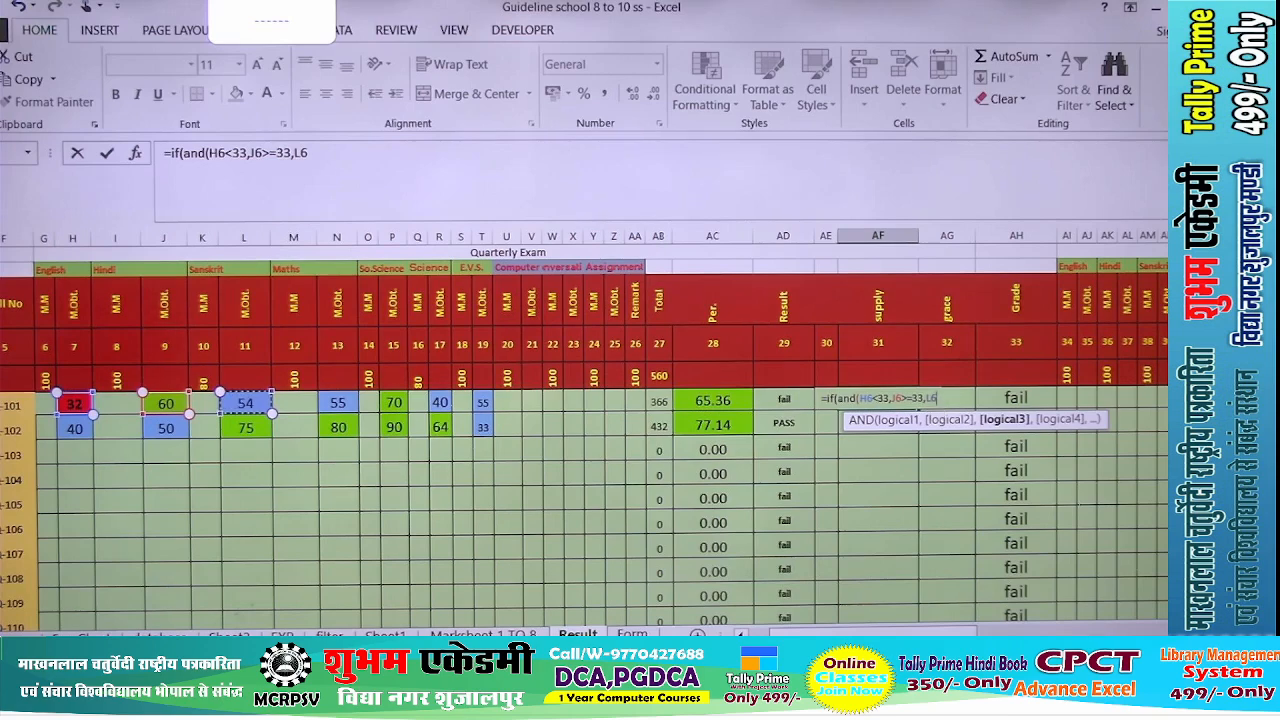
{"action": "type", "text": ">=33,"}
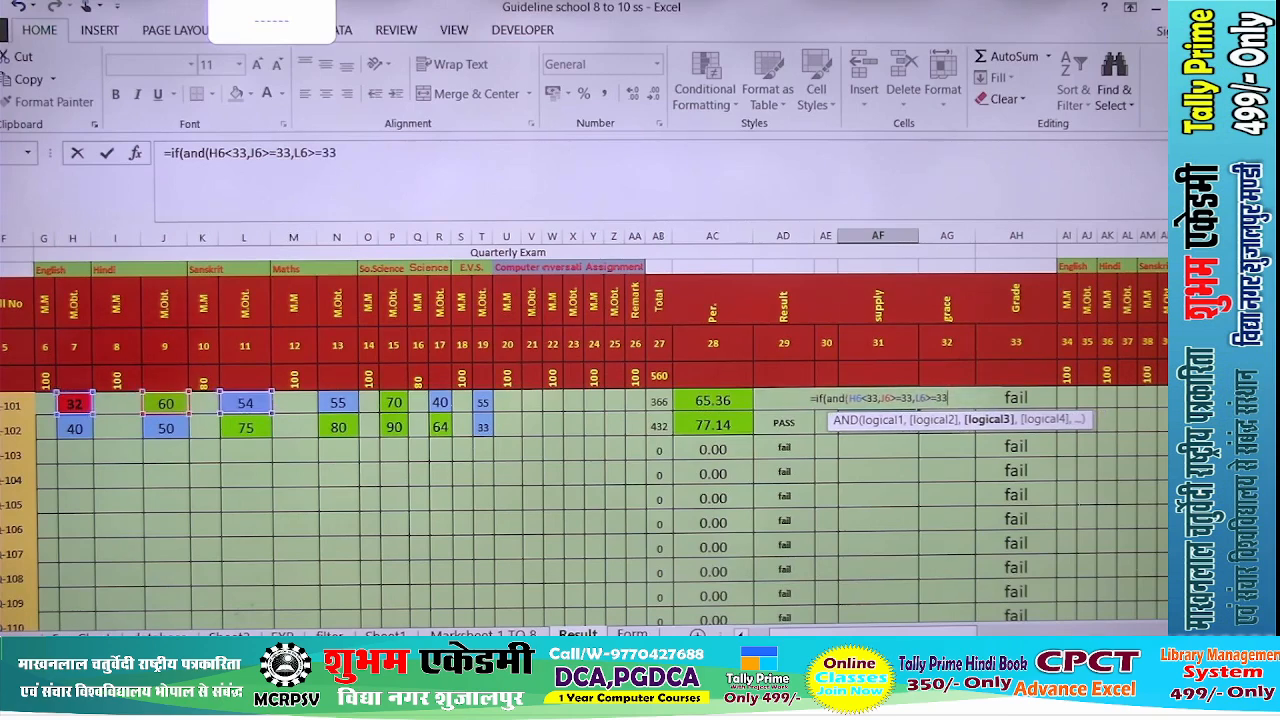
{"action": "left_click", "coordinate": [337, 403]}
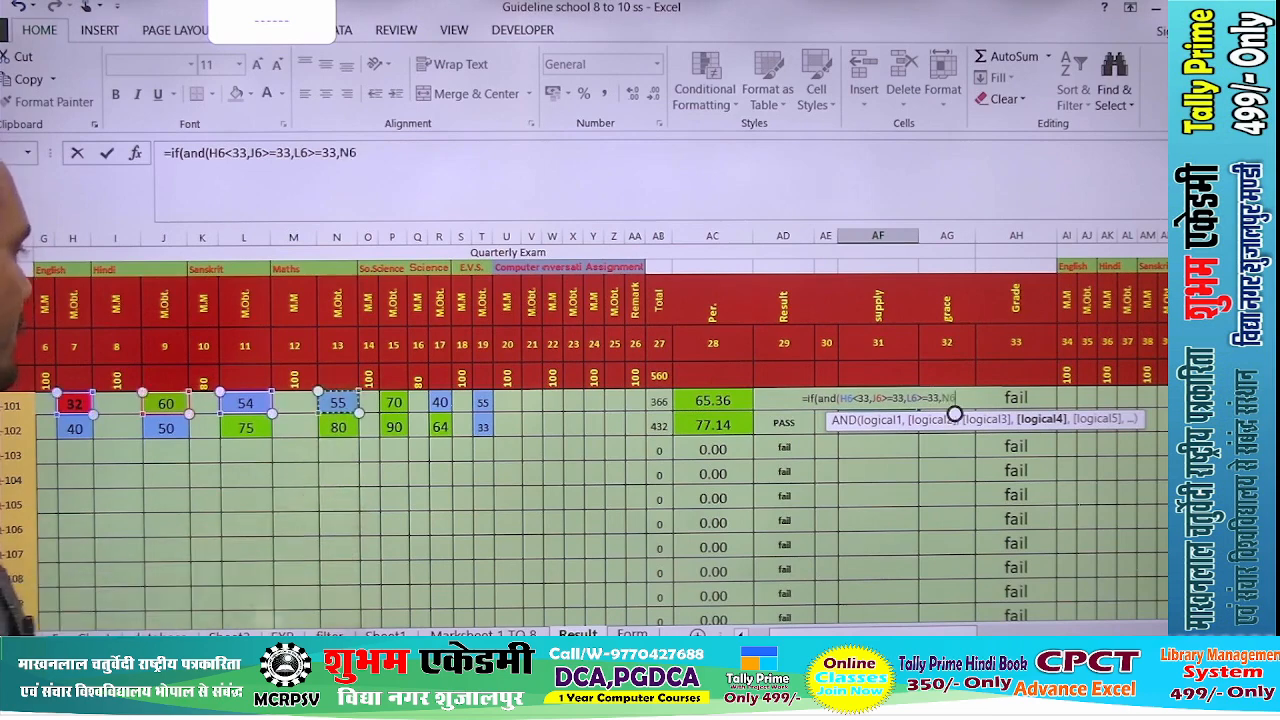
{"action": "type", "text": ">=3"}
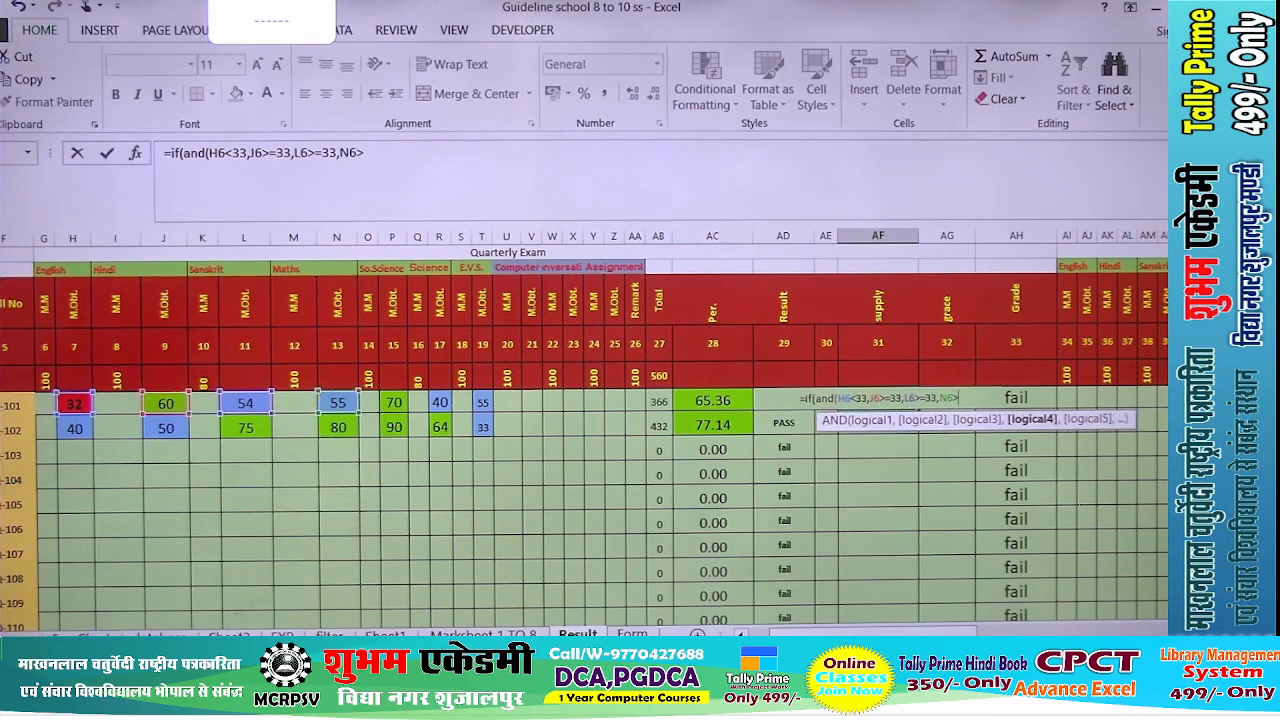
{"action": "type", "text": "3,"}
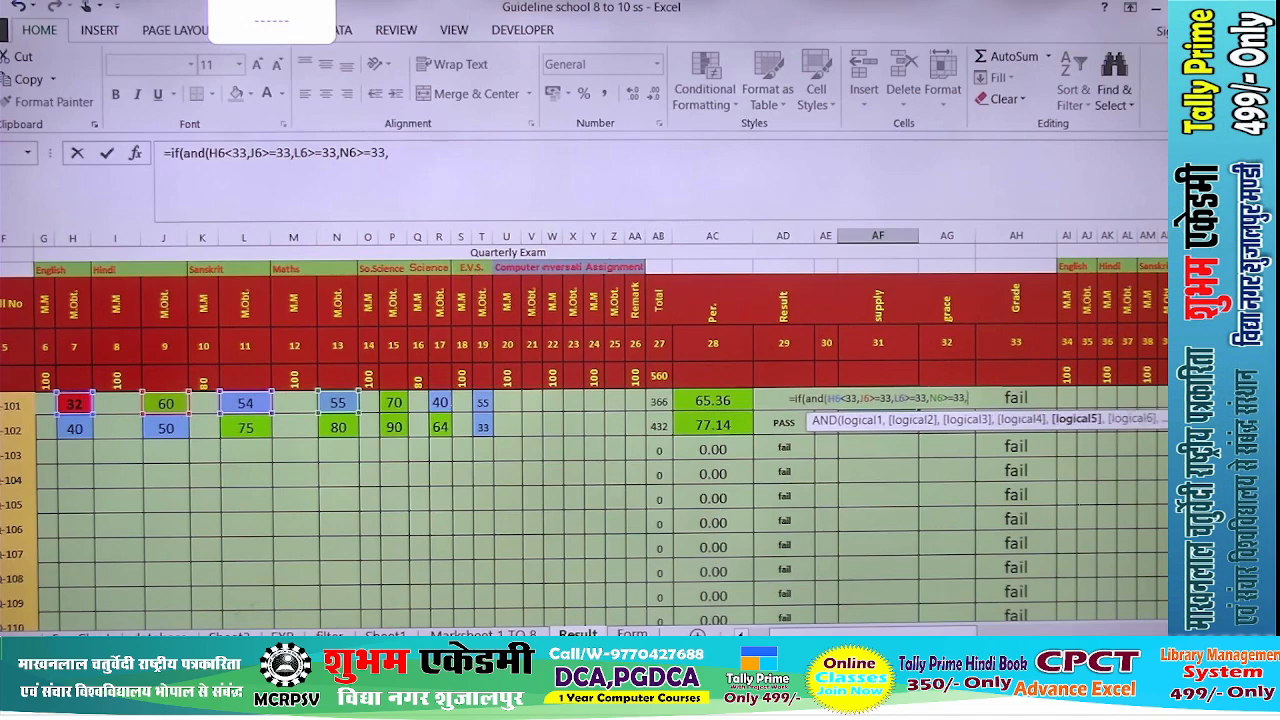
- Complete the AND test with the conditions P6>=33, R6>=33 and T6>=33 for So.Science, Science and E.V.S
{"action": "left_click", "coordinate": [394, 402]}
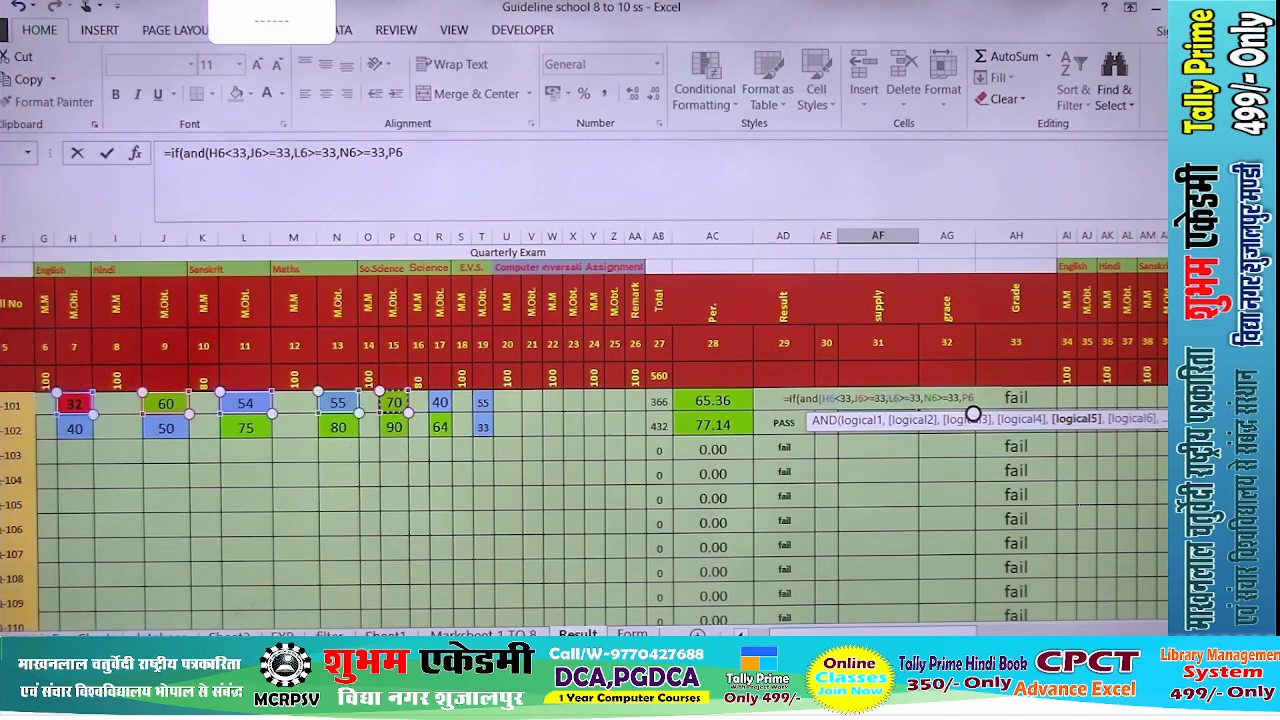
{"action": "type", "text": ">=33"}
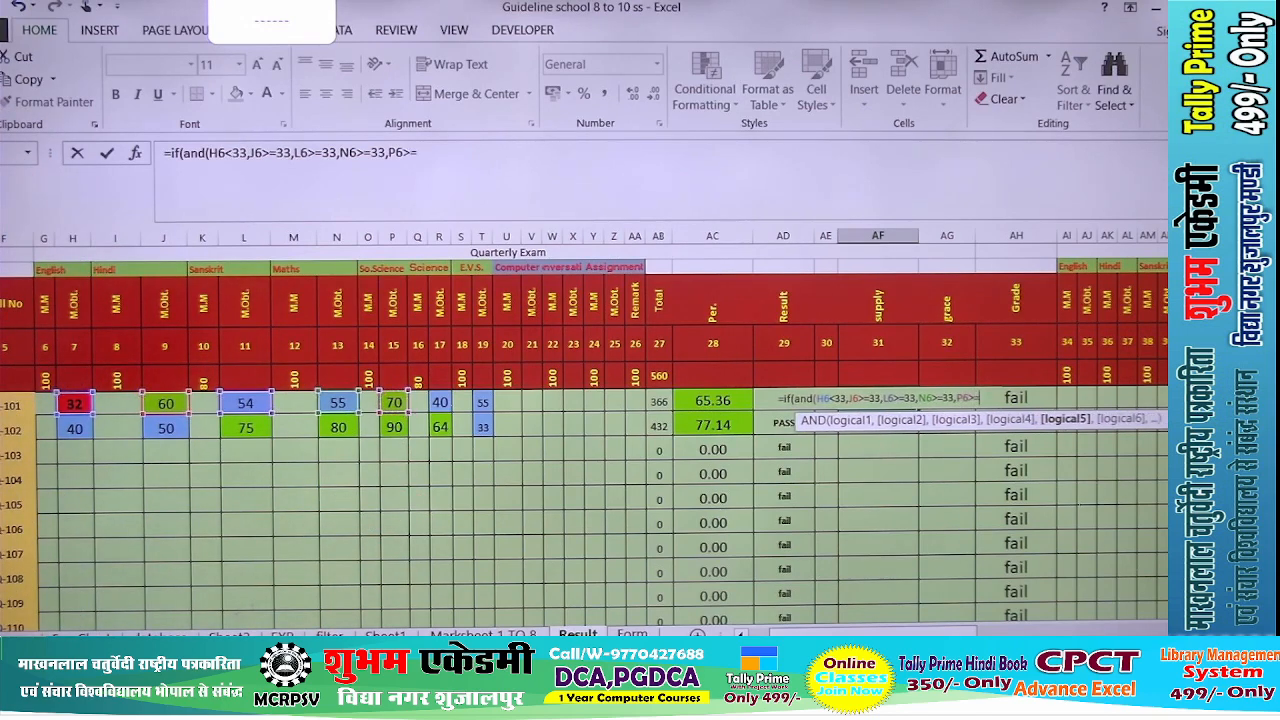
{"action": "type", "text": ","}
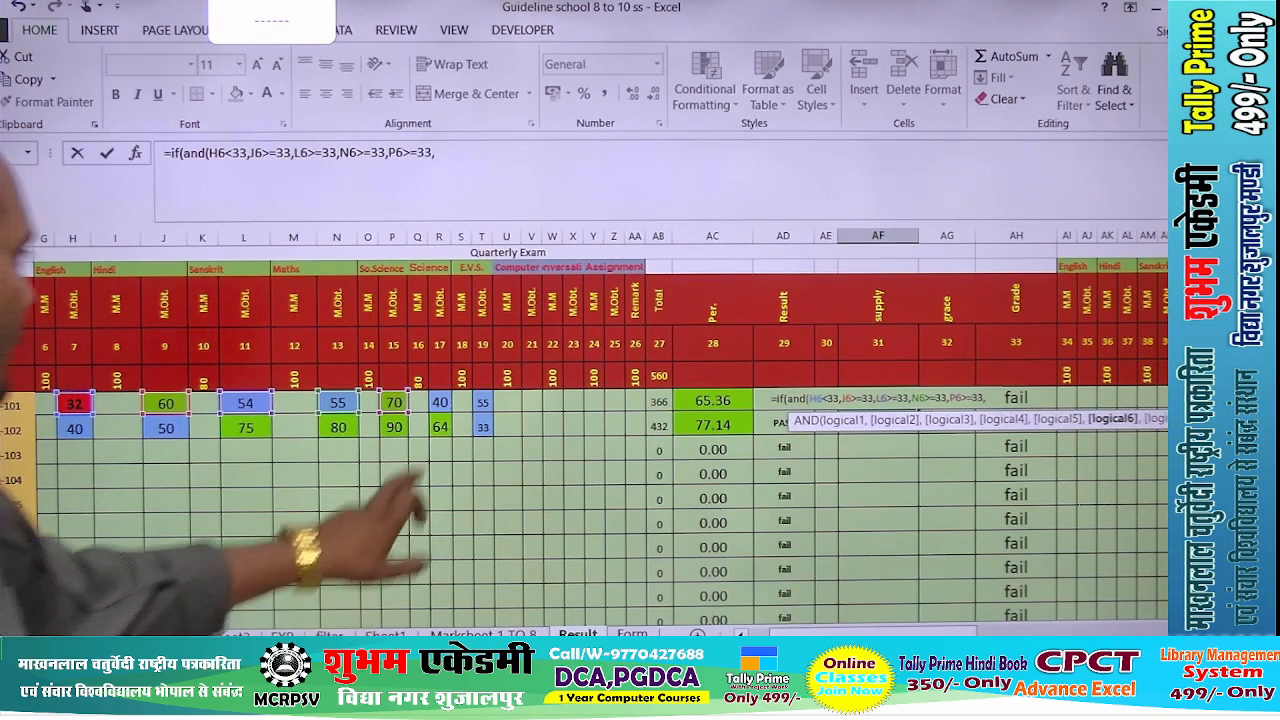
{"action": "left_click", "coordinate": [440, 402]}
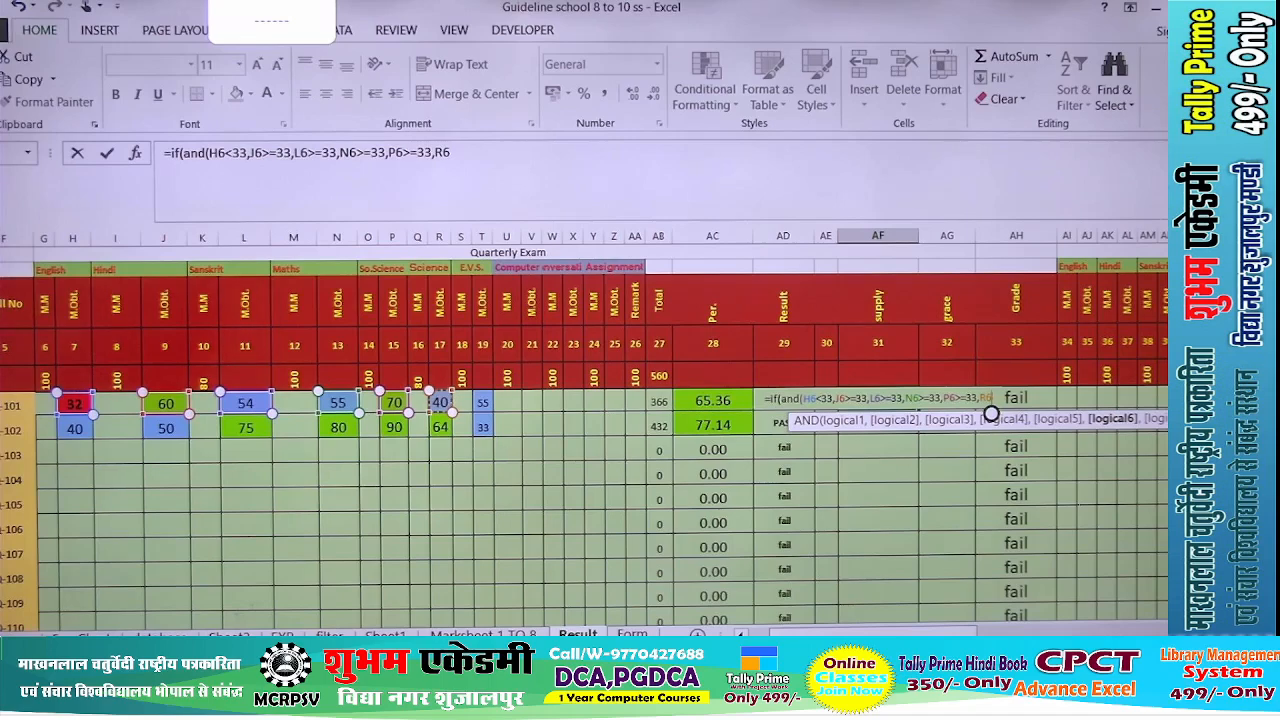
{"action": "type", "text": ">=33"}
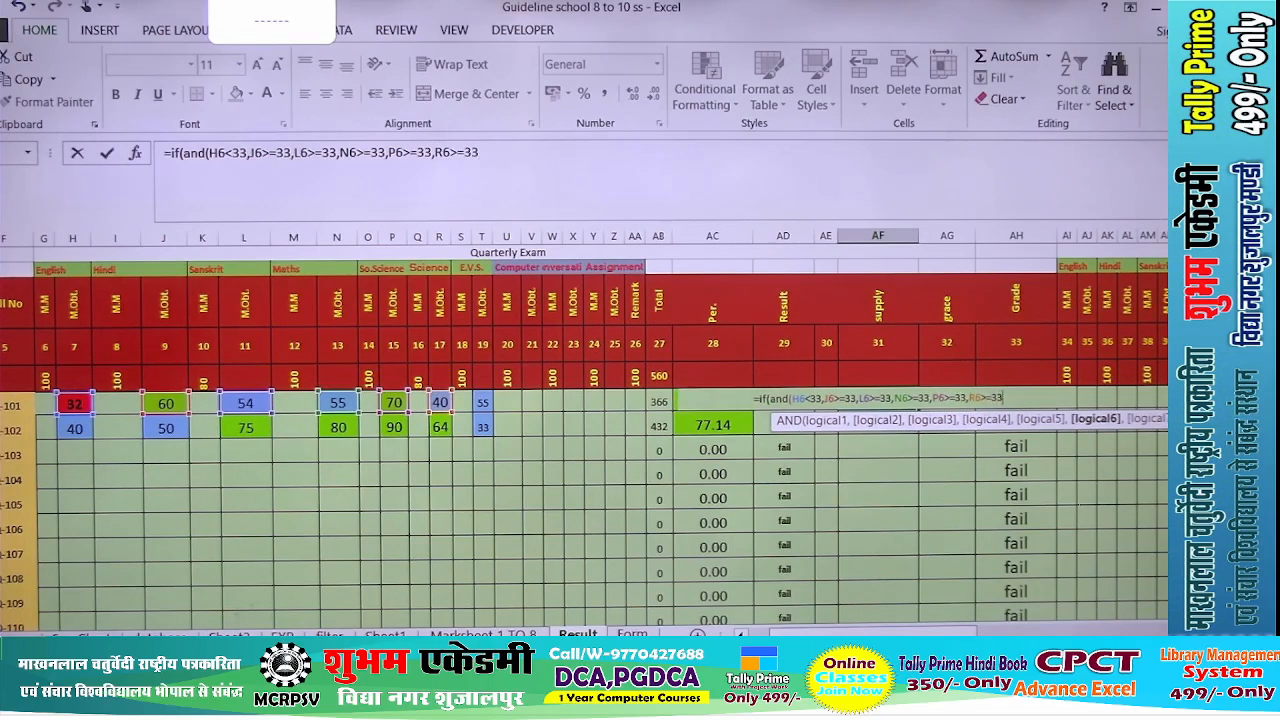
{"action": "type", "text": ","}
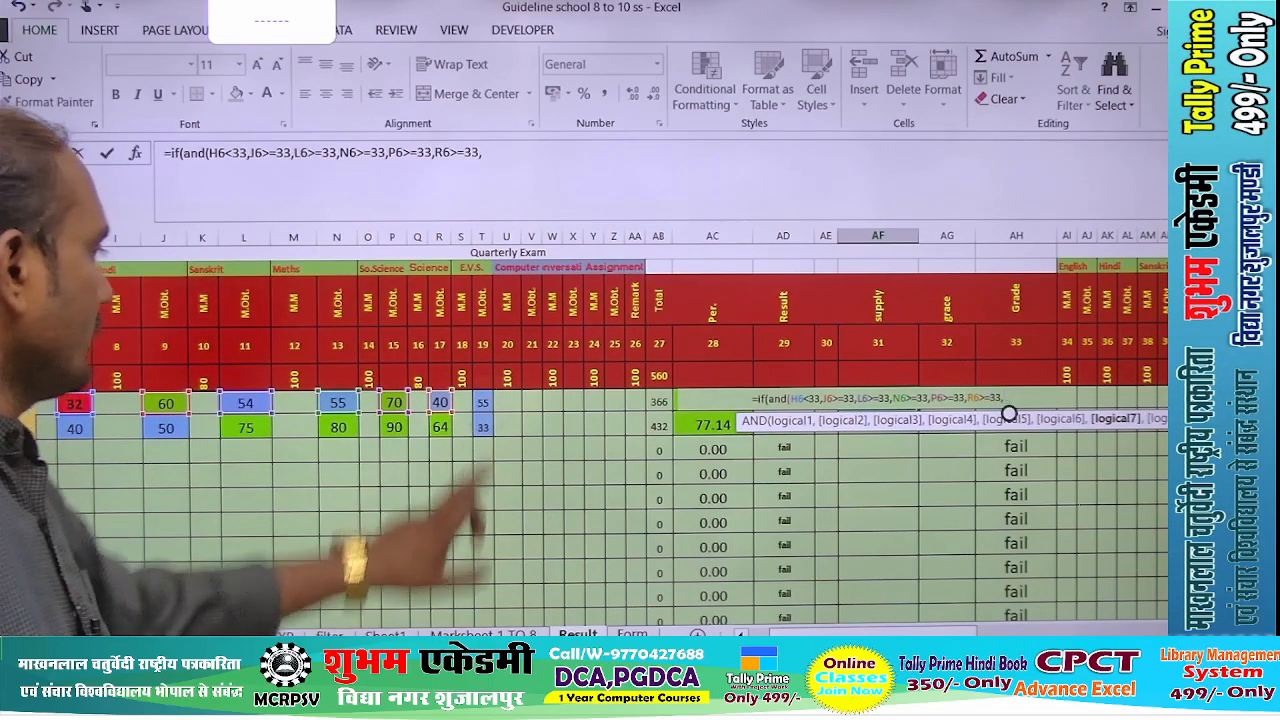
{"action": "type", "text": "T6>=33"}
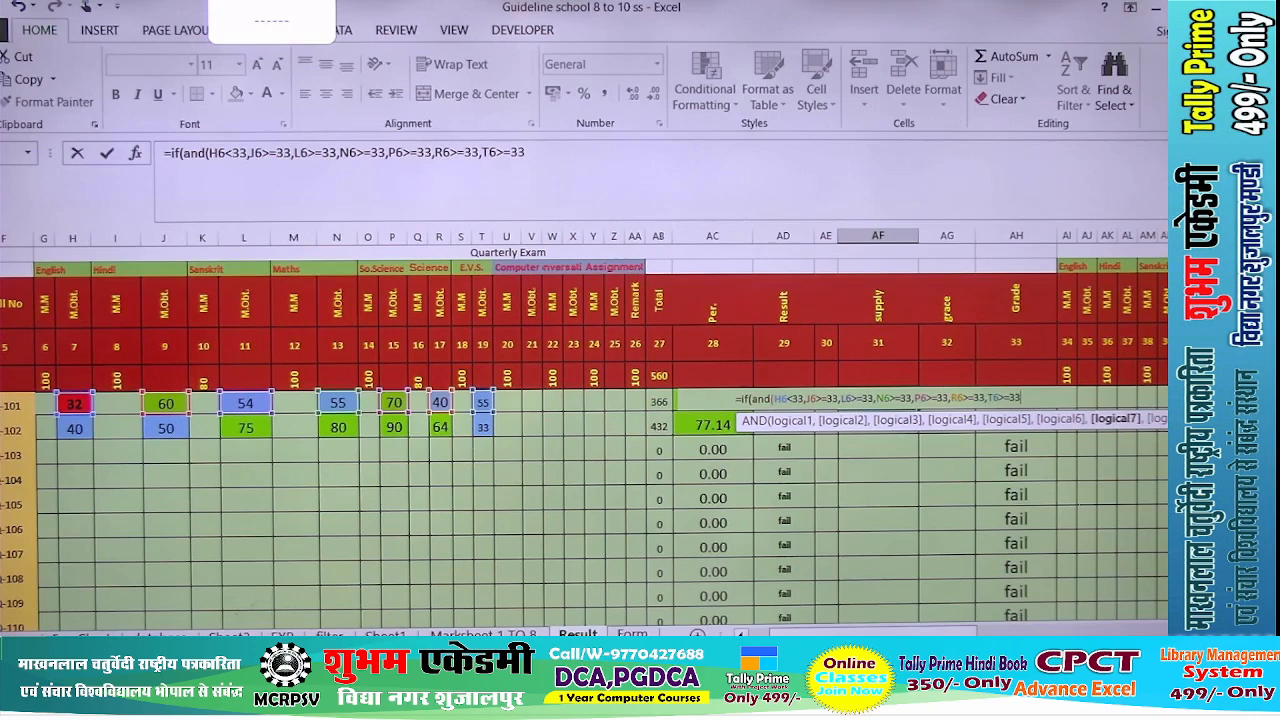
{"action": "type", "text": ")"}
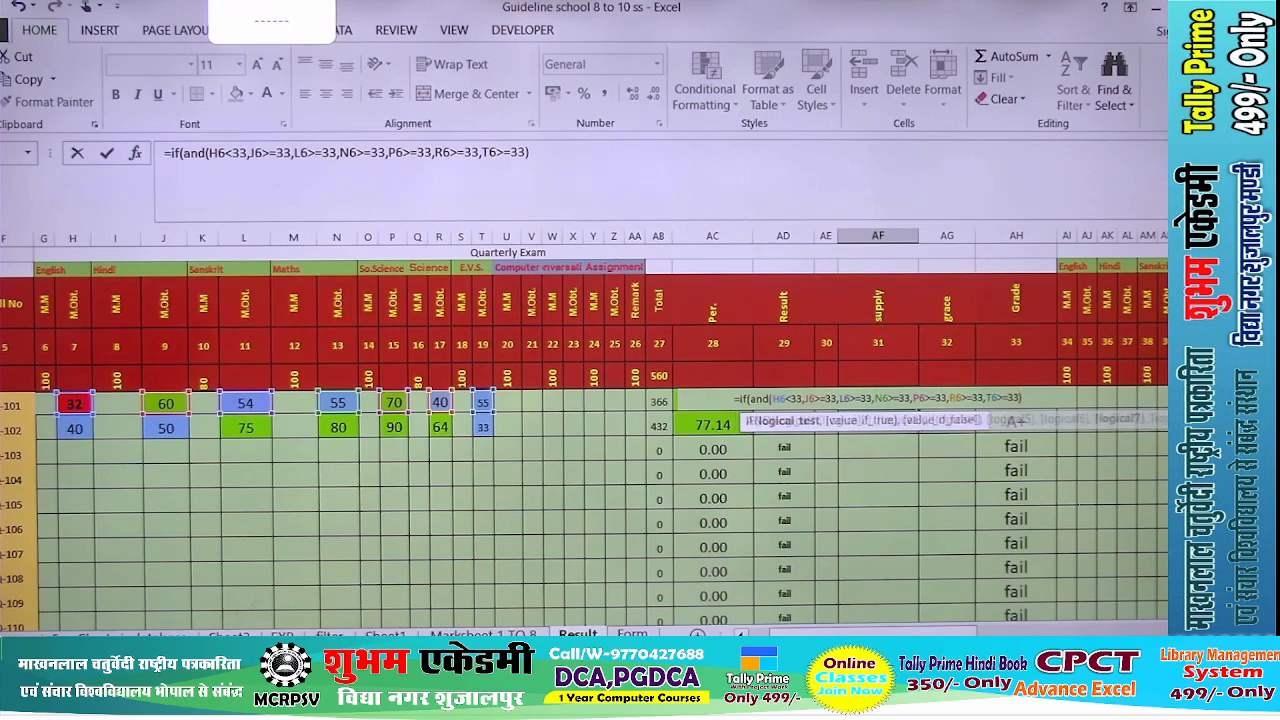
- Make the IF formula return "Supply_ENG" when the test is true, and enter it in AF6
{"action": "type", "text": ",\""}
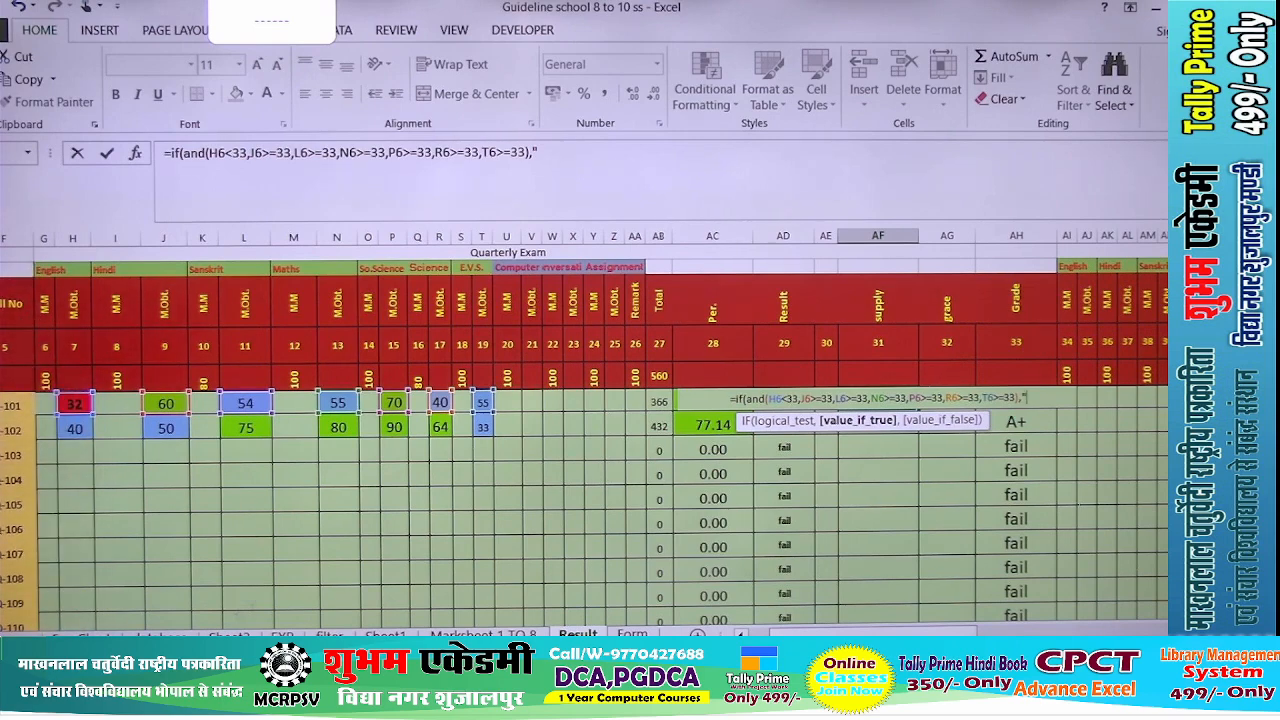
{"action": "type", "text": "Su"}
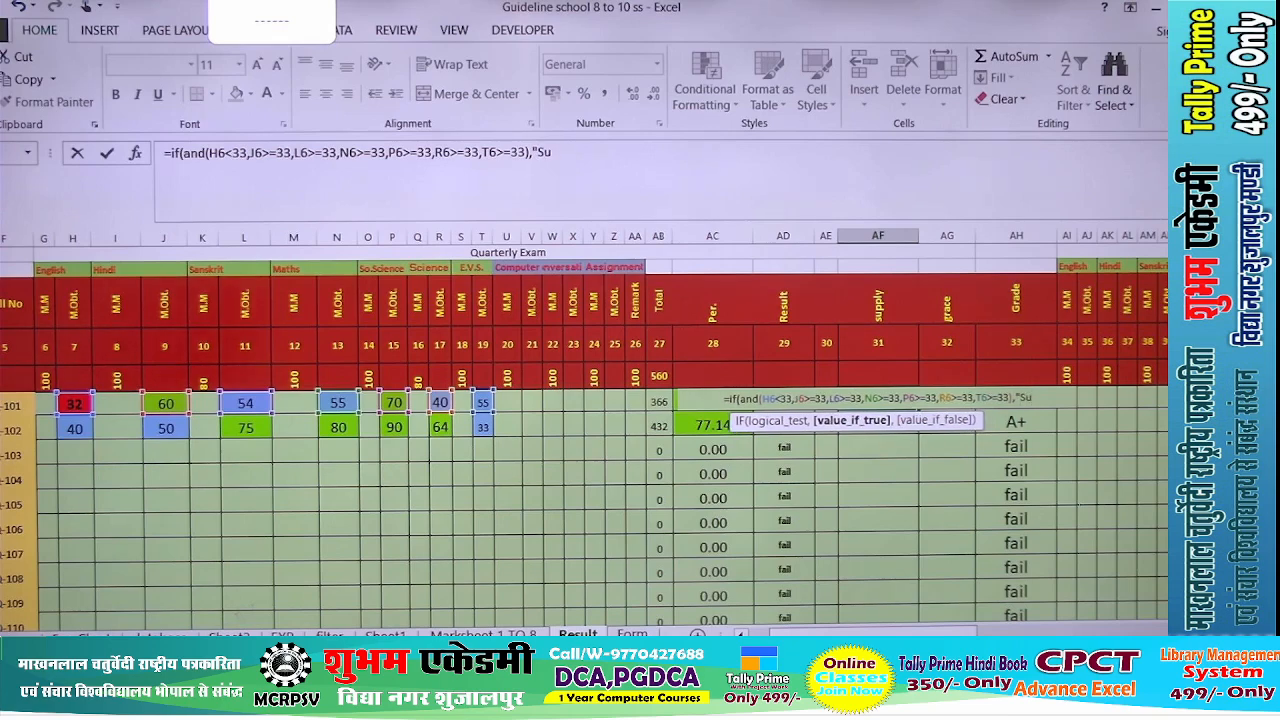
{"action": "type", "text": "pply_"}
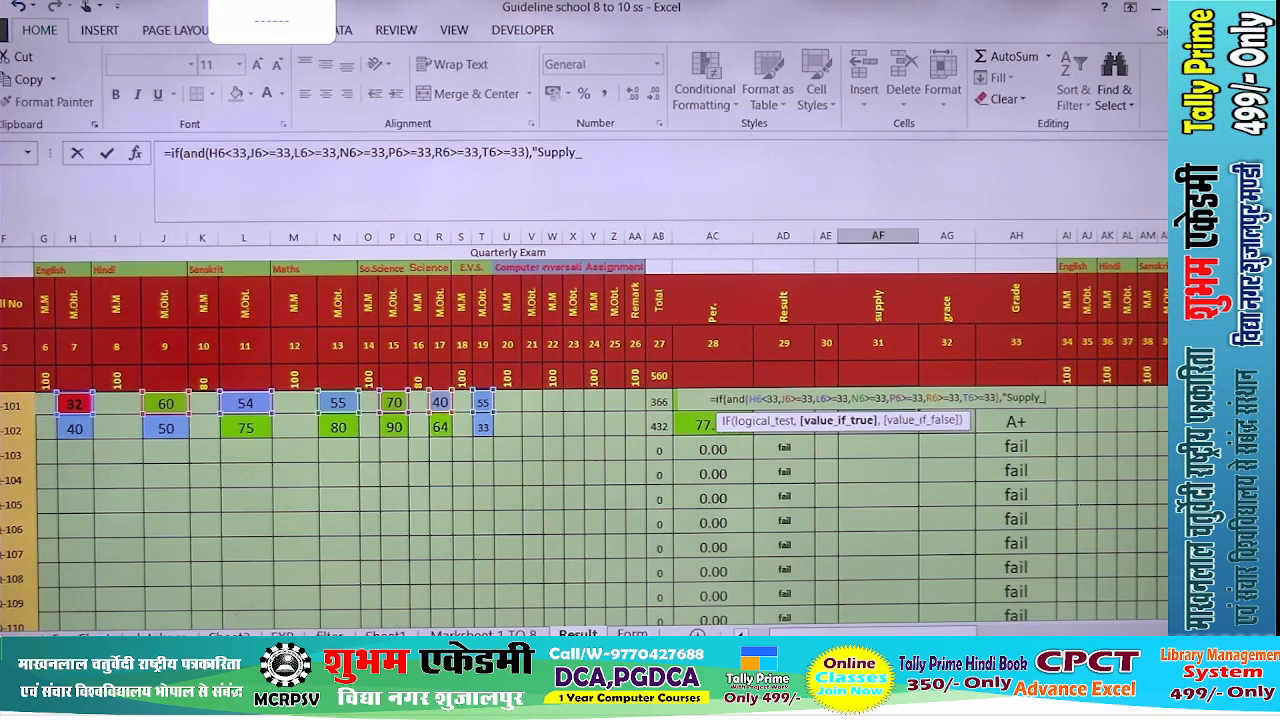
{"action": "type", "text": "ENG\")"}
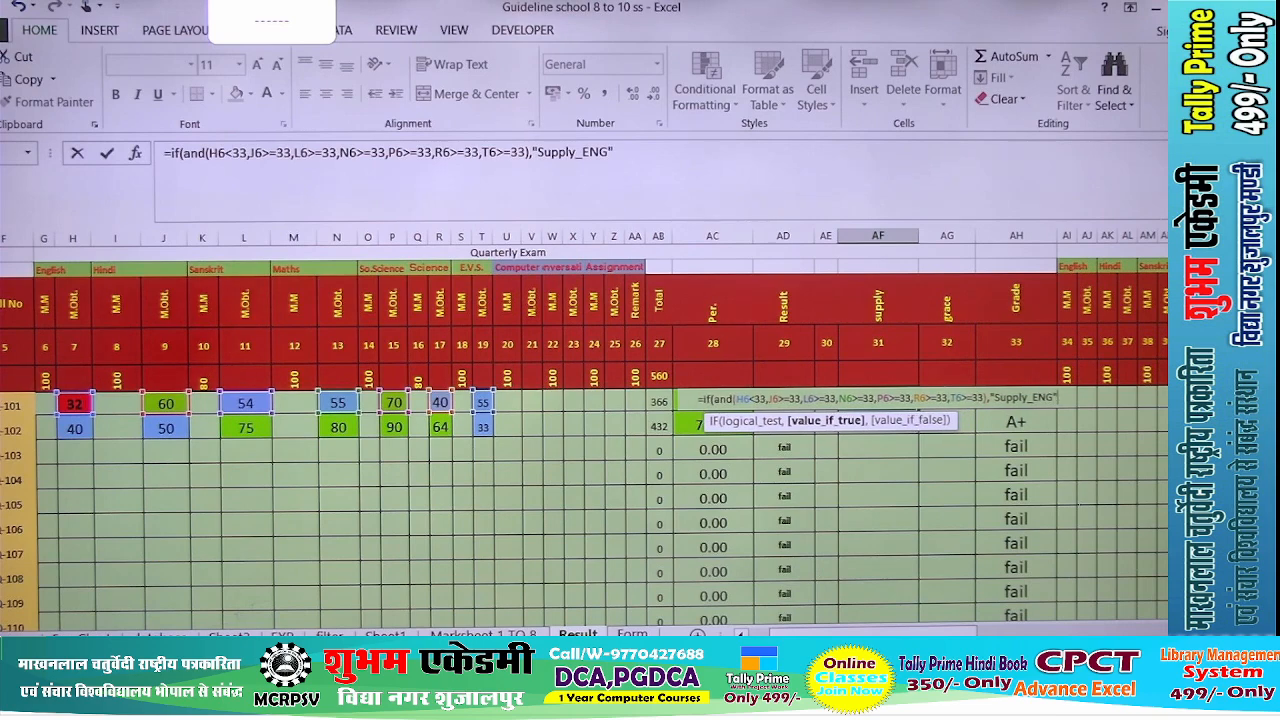
{"action": "key", "text": "Return"}
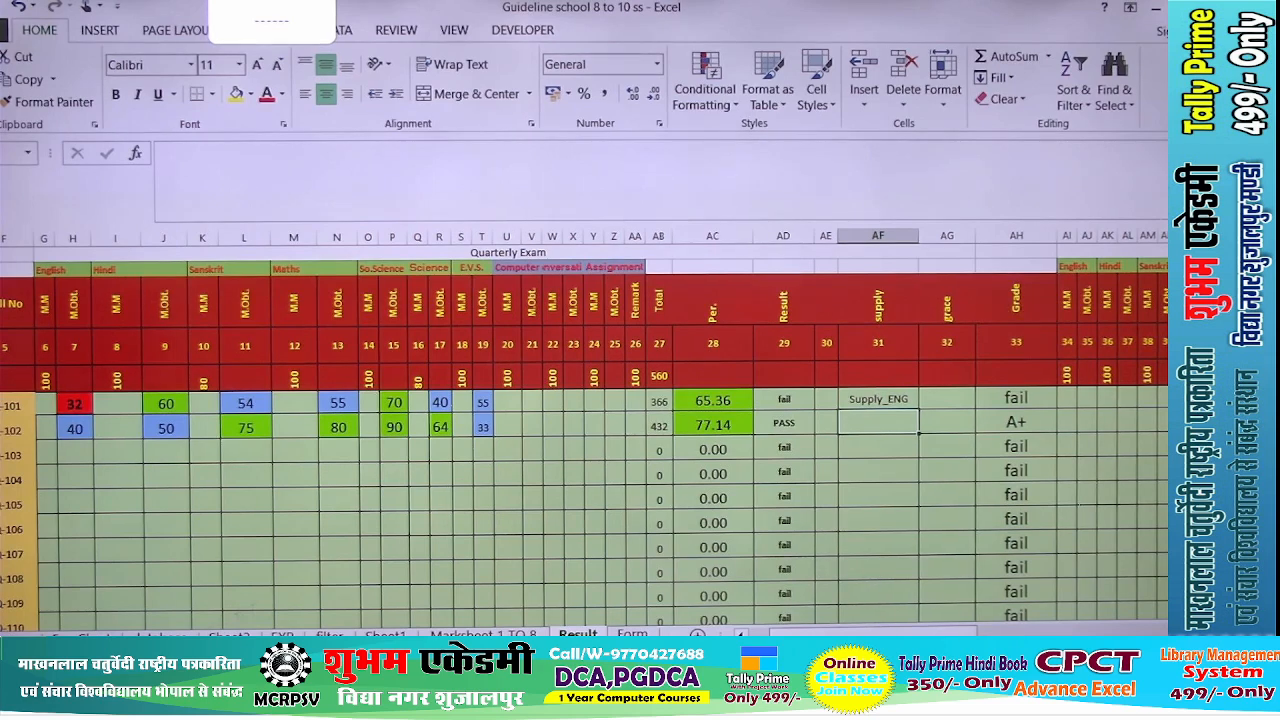
- Add the condition AF6="" after T6>=33 inside the AND test of the Result formula in AD6
{"action": "left_click", "coordinate": [805, 401]}
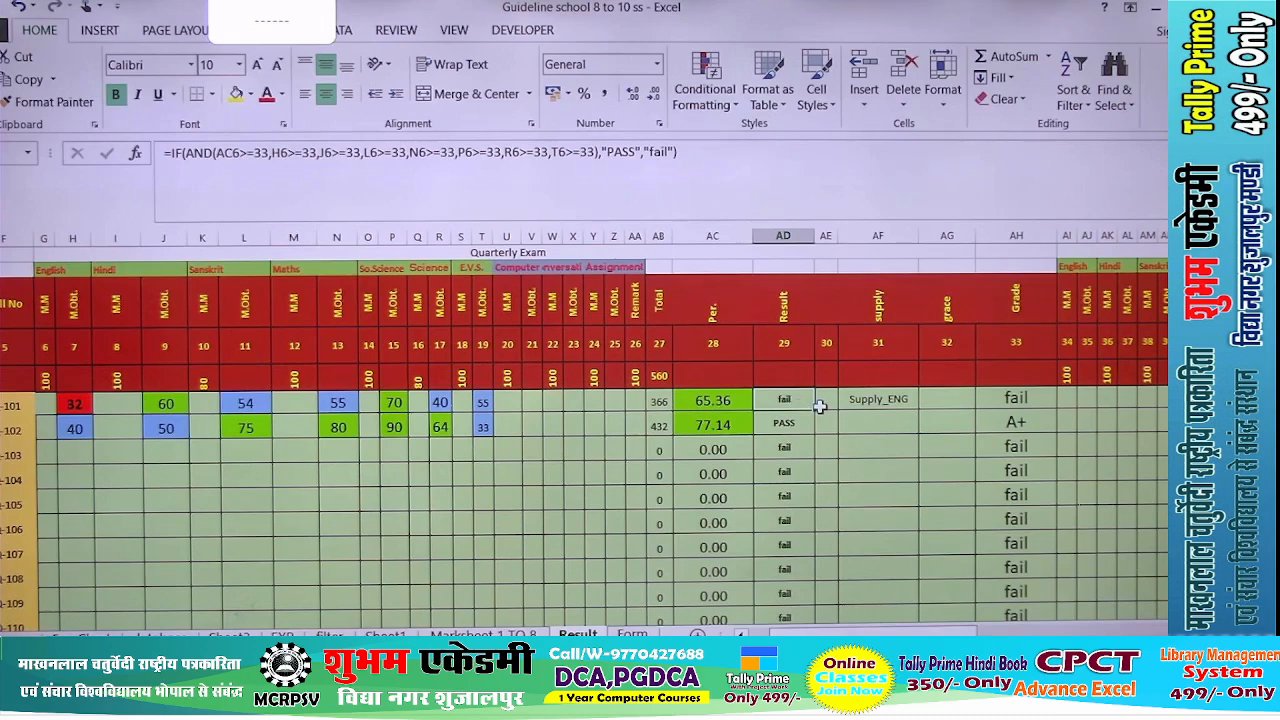
{"action": "double_click", "coordinate": [800, 401]}
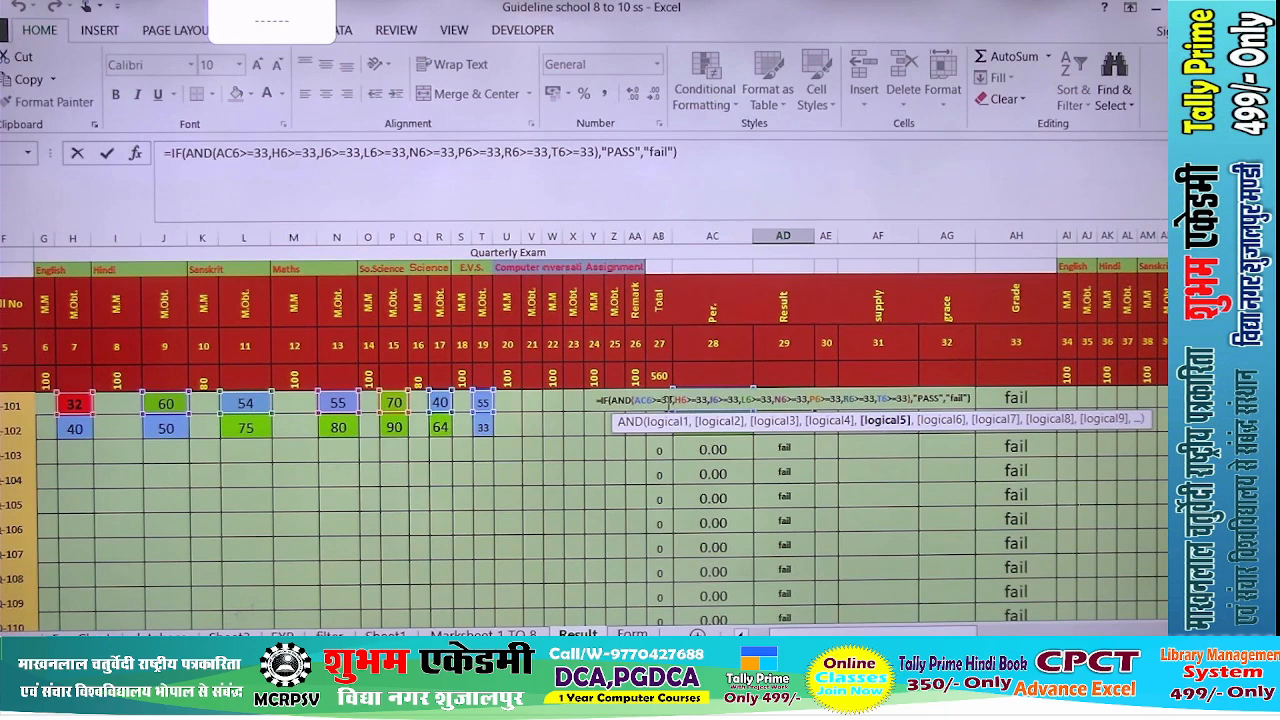
{"action": "left_click", "coordinate": [905, 398]}
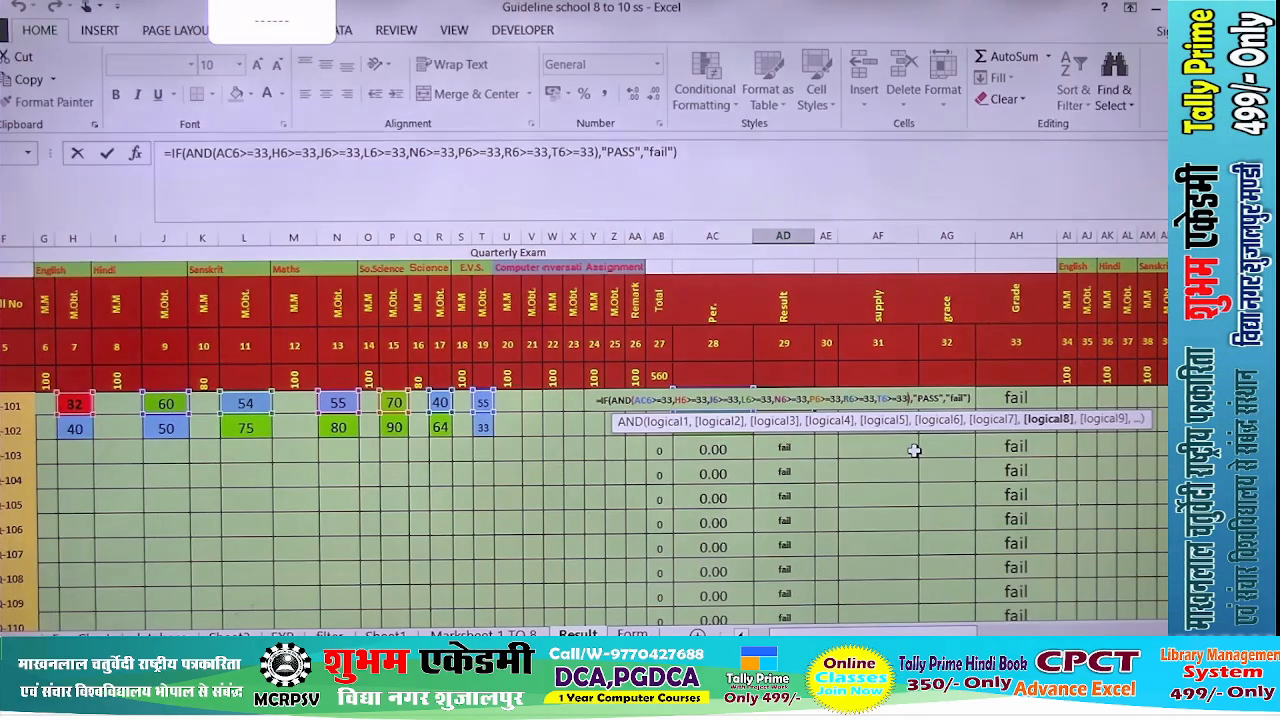
{"action": "type", "text": ","}
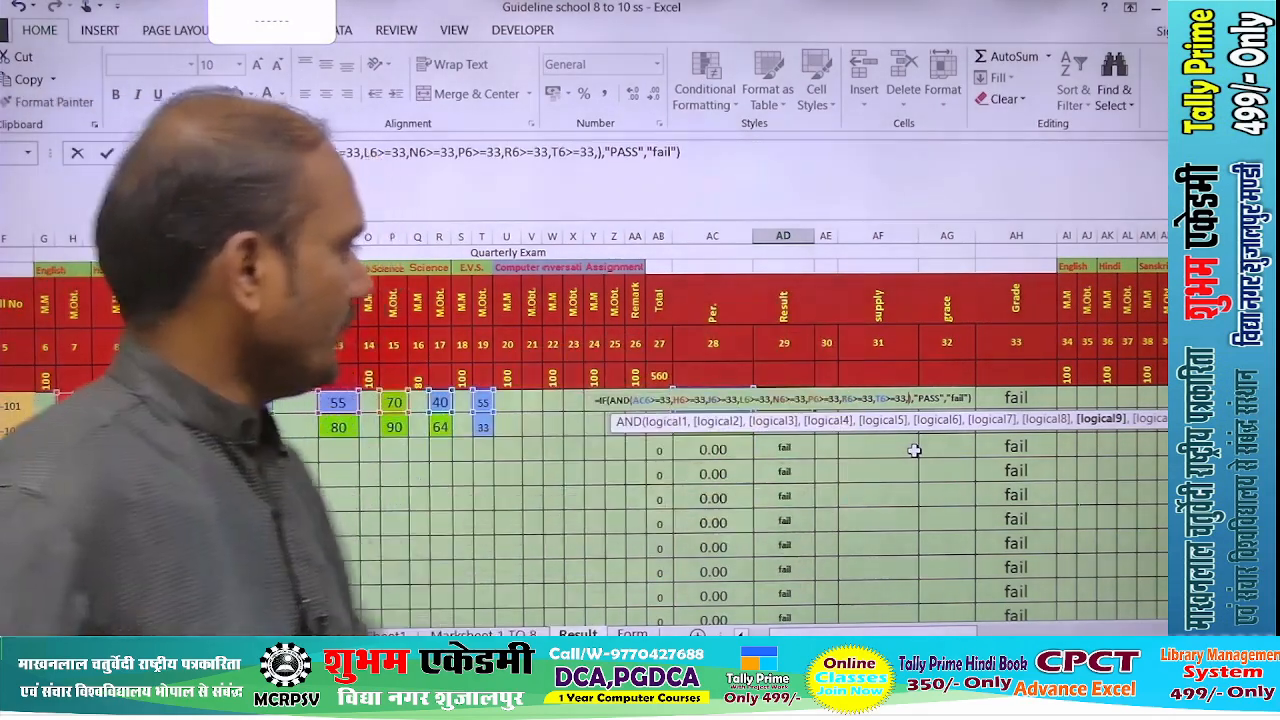
{"action": "type", "text": "AF6"}
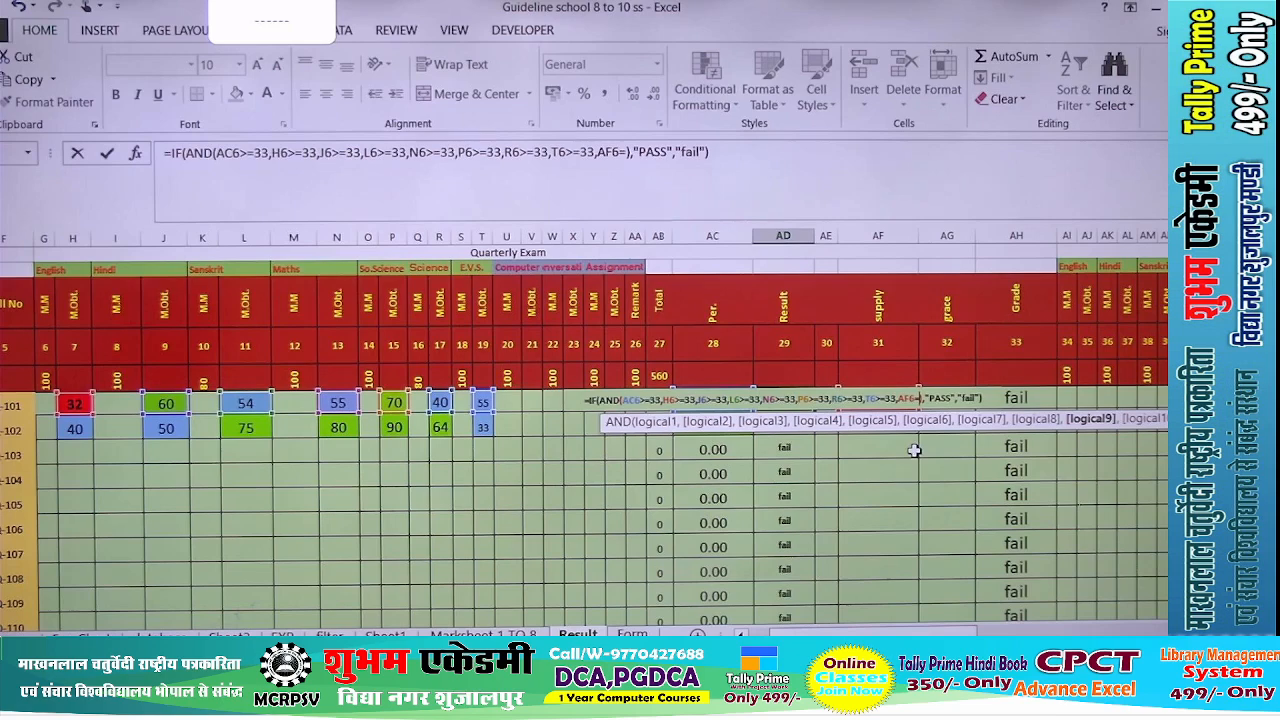
{"action": "type", "text": "=\"\""}
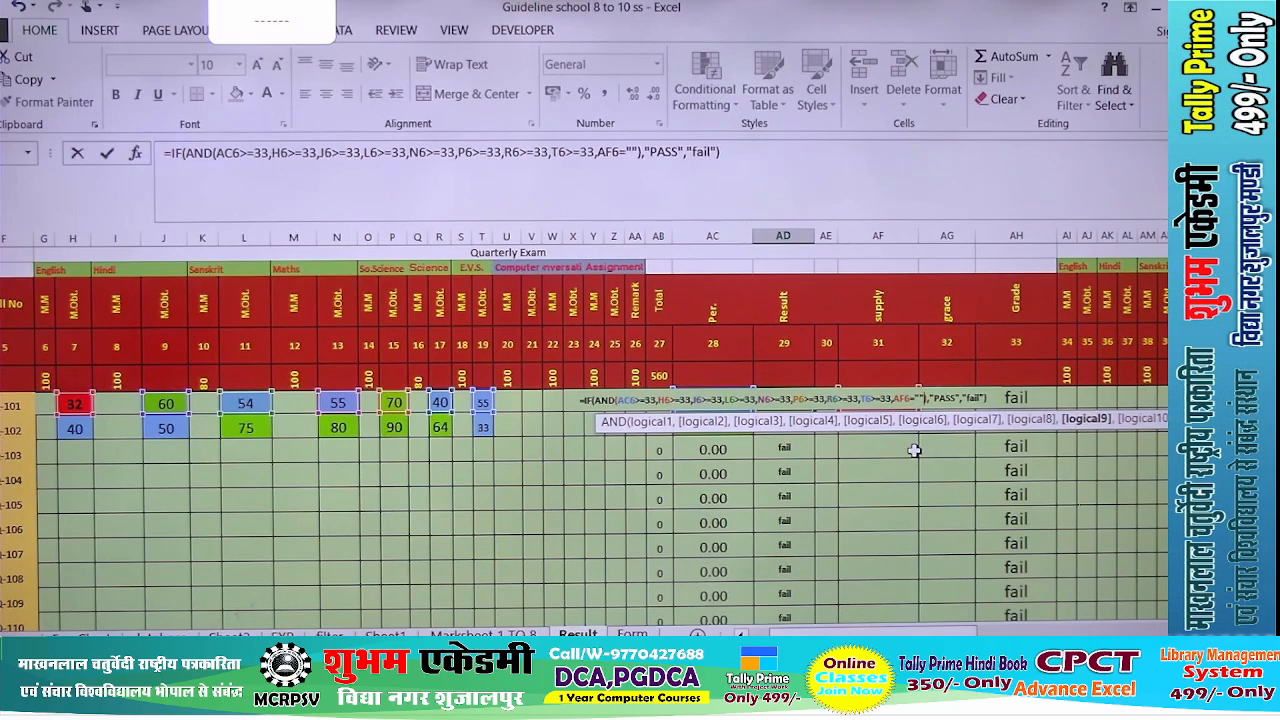
{"action": "key", "text": "Return"}
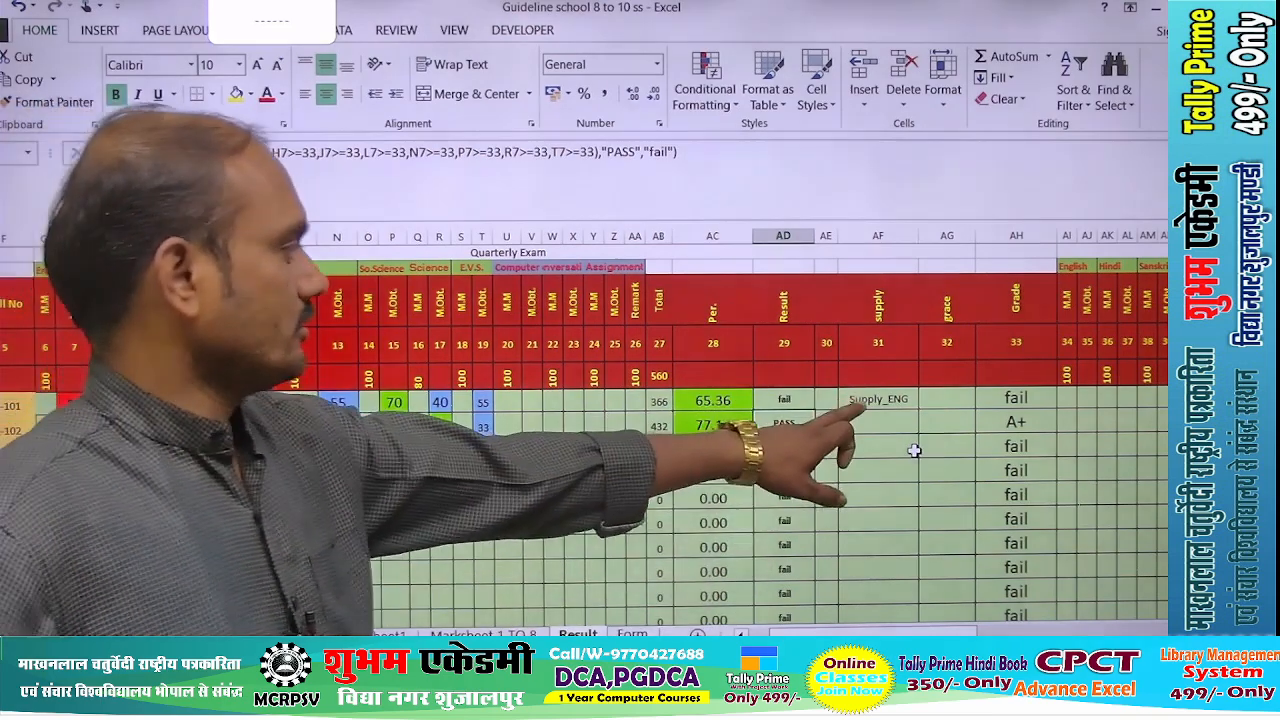
- Replace the "fail" value in the Result formula in AD6 with an empty string "" and enter the formula
{"action": "left_click", "coordinate": [784, 399]}
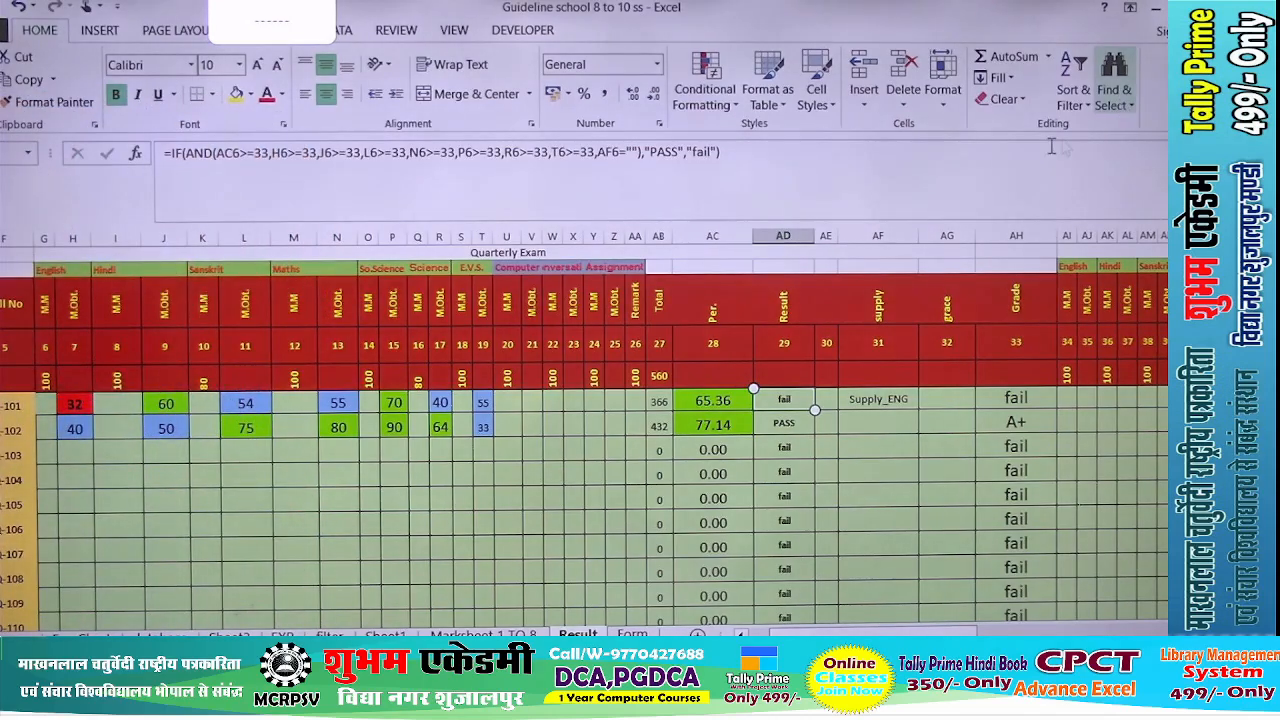
{"action": "double_click", "coordinate": [794, 399]}
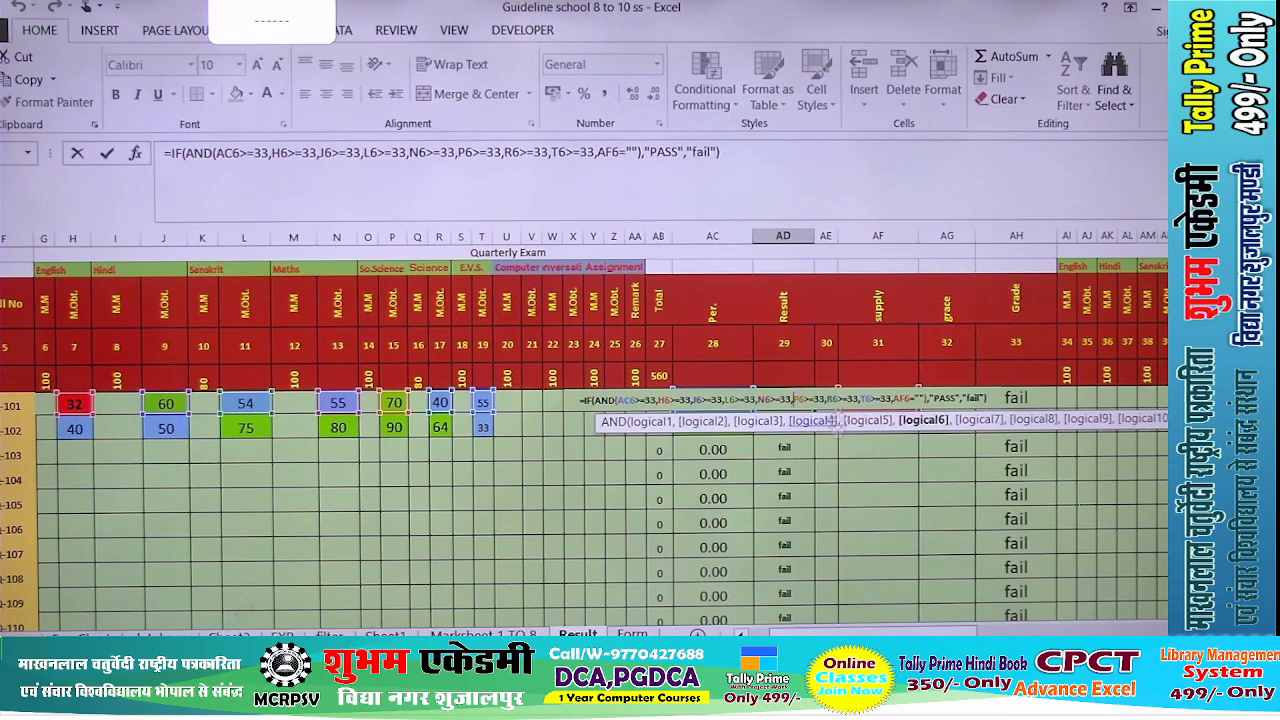
{"action": "left_click", "coordinate": [963, 398]}
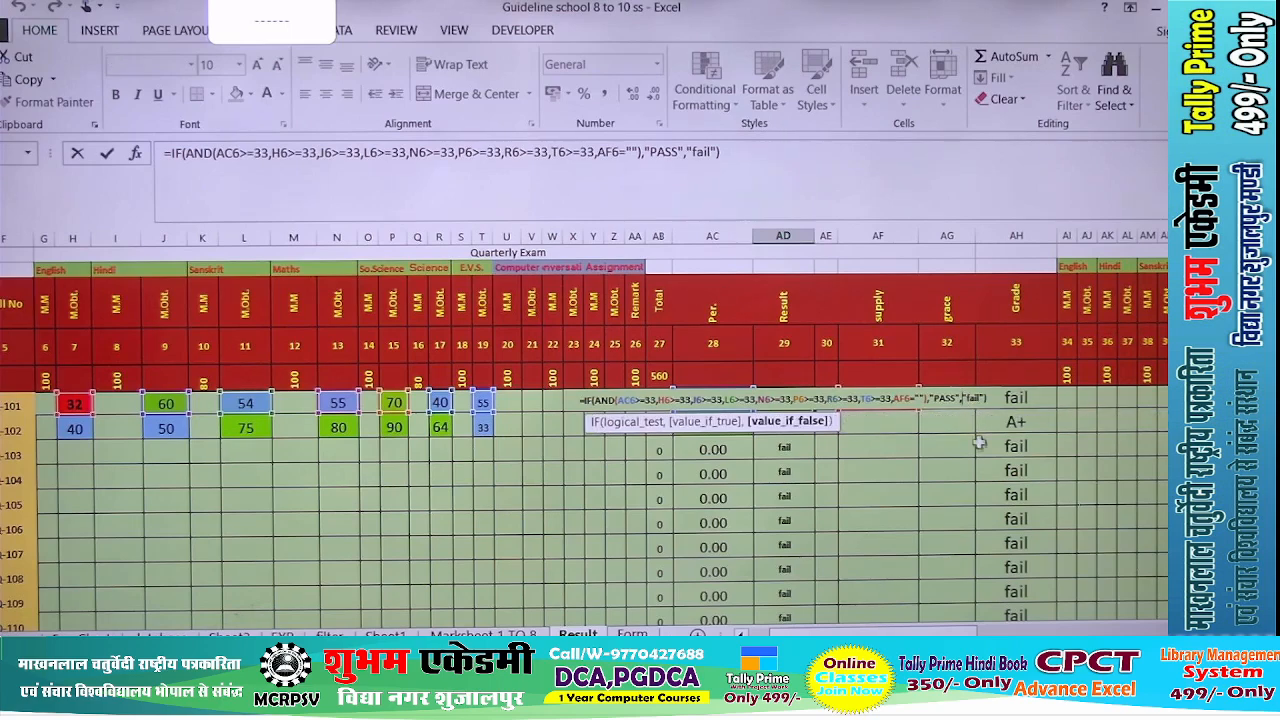
{"action": "key", "text": "BackSpace"}
{"action": "key", "text": "BackSpace"}
{"action": "key", "text": "BackSpace"}
{"action": "key", "text": "BackSpace"}
{"action": "key", "text": "BackSpace"}
{"action": "key", "text": "BackSpace"}
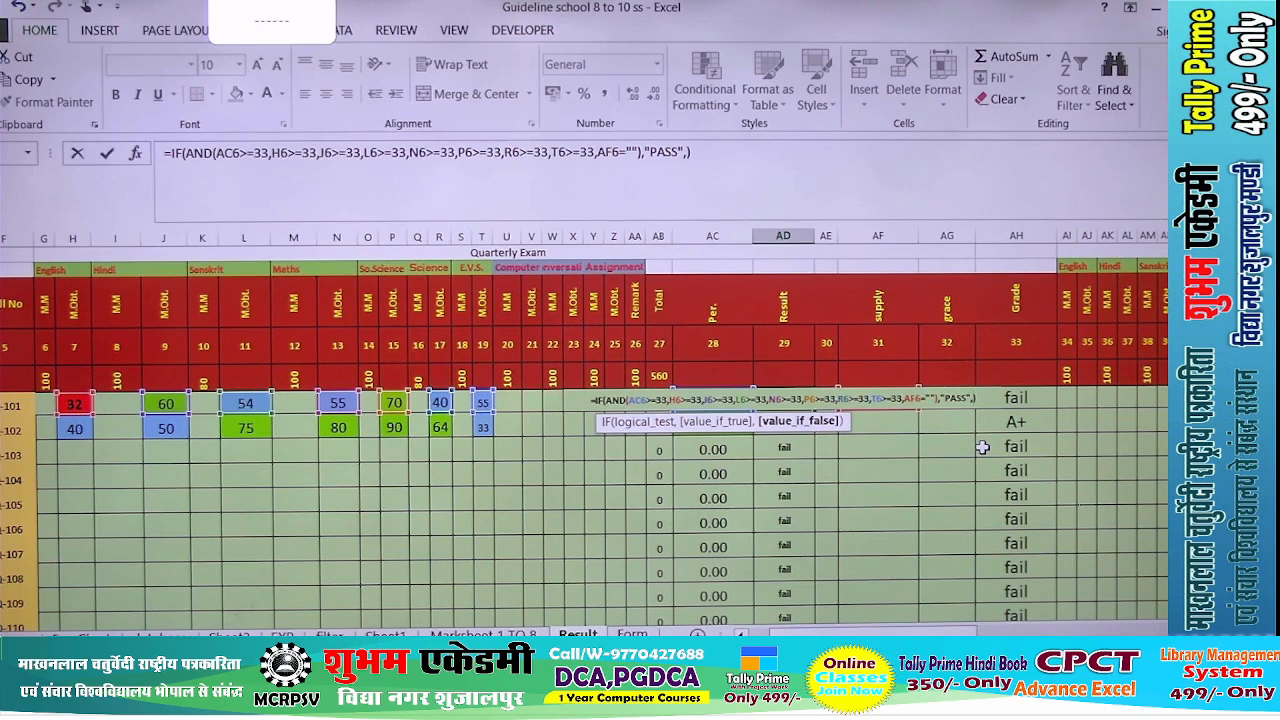
{"action": "type", "text": "\"\""}
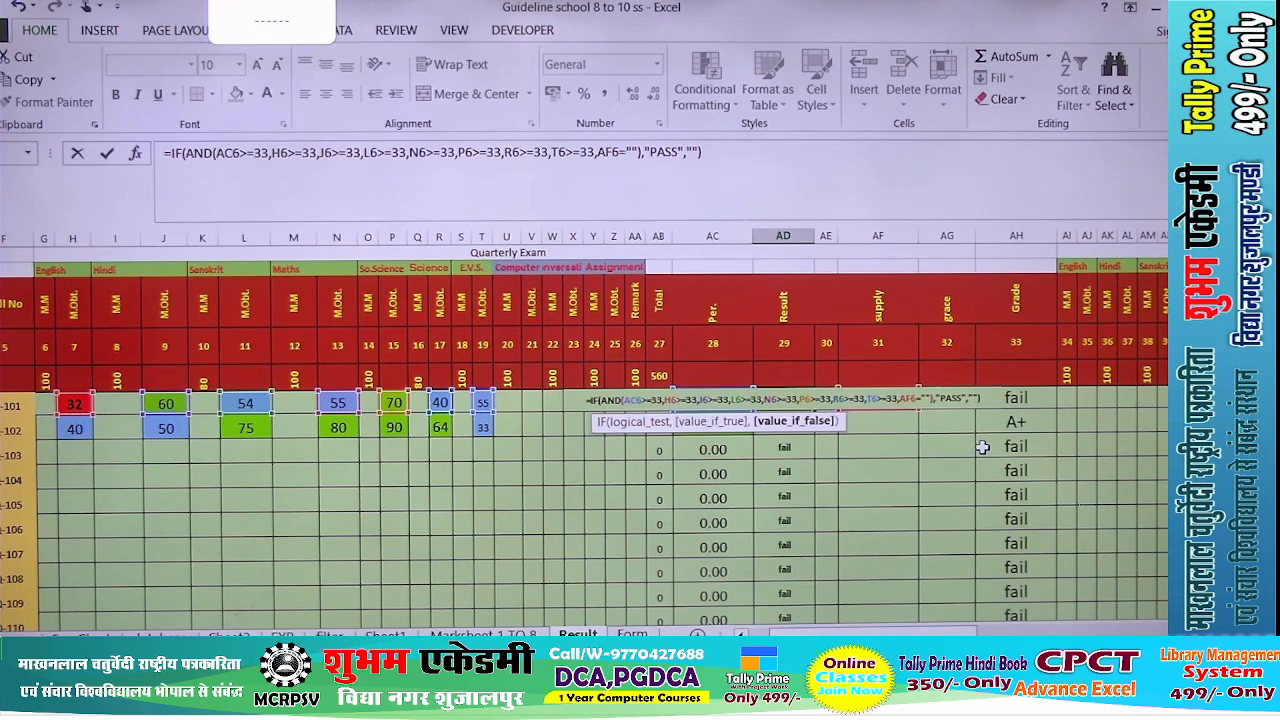
{"action": "key", "text": "Return"}
{"action": "key", "text": "Up"}
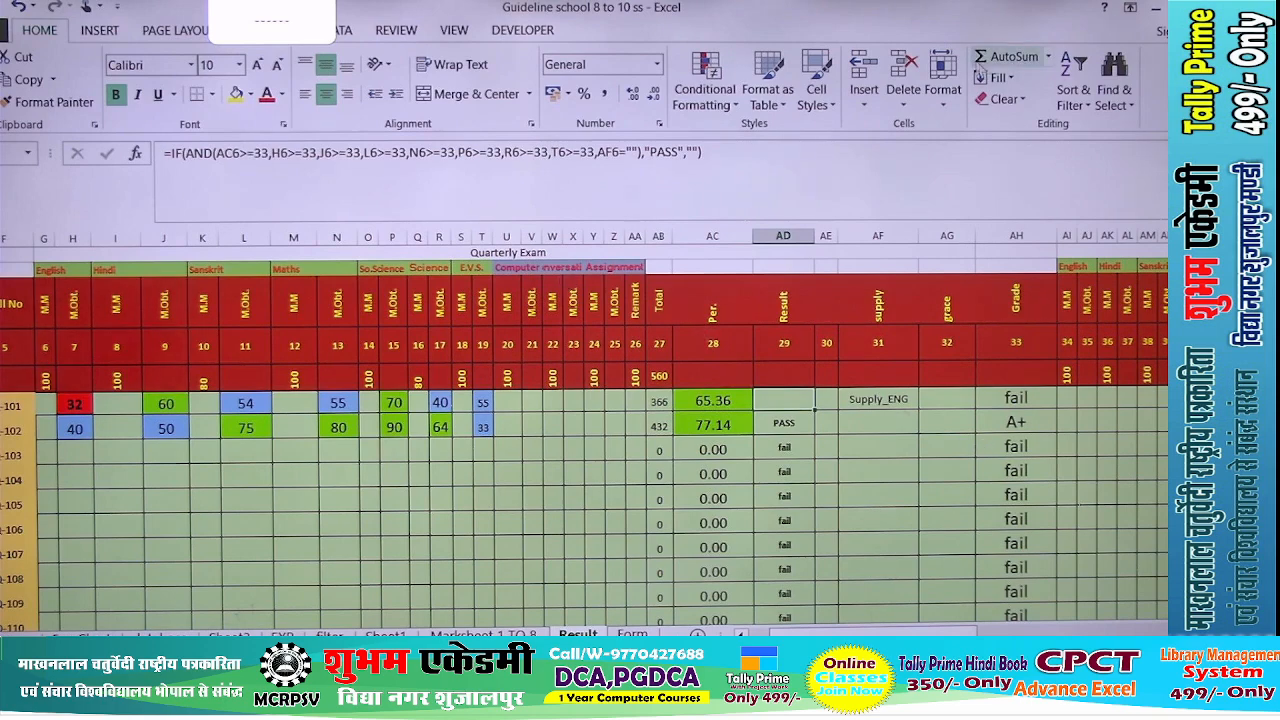
- Fill the supply formula from AF6 down the rest of the supply column
{"action": "left_click", "coordinate": [906, 404]}
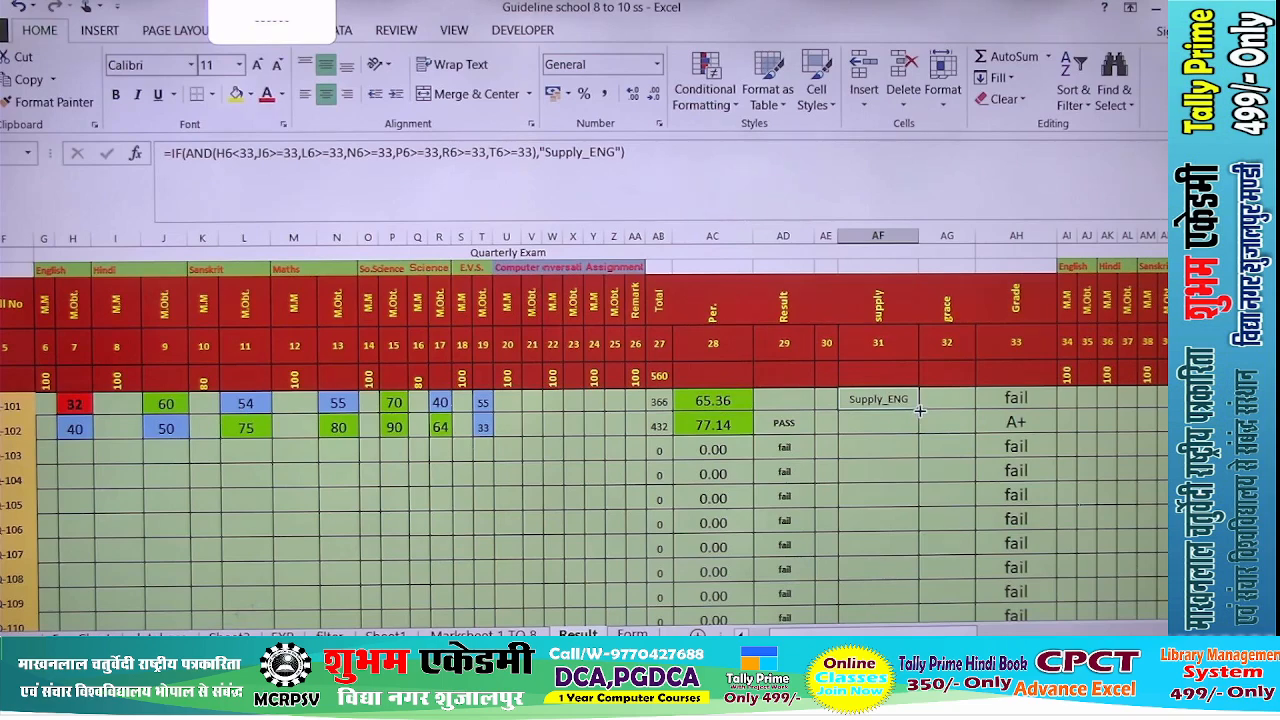
{"action": "left_click_drag", "start_coordinate": [919, 410], "coordinate": [900, 543]}
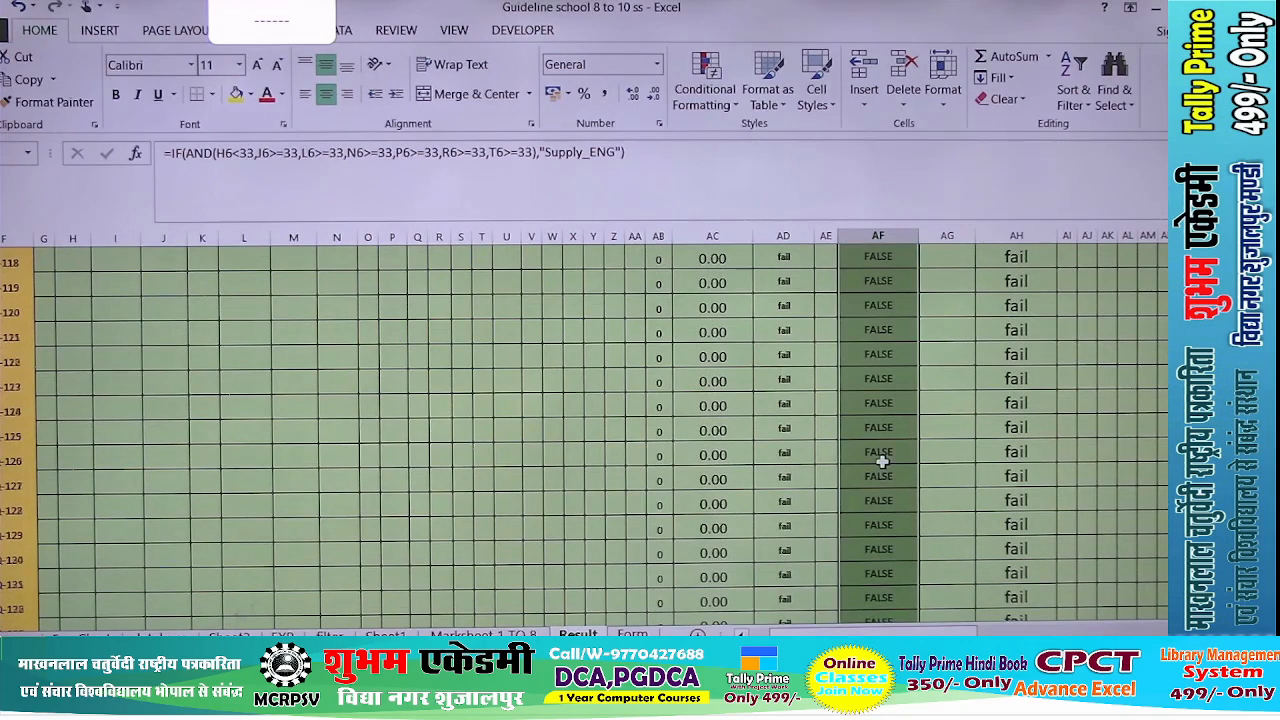
{"action": "scroll", "coordinate": [880, 463], "scroll_direction": "up", "scroll_amount": 10}
- Copy the IF(AND(...),"Supply_ENG") expression in AF6 and nest the copy as the formula's value if false
{"action": "left_click", "coordinate": [882, 402]}
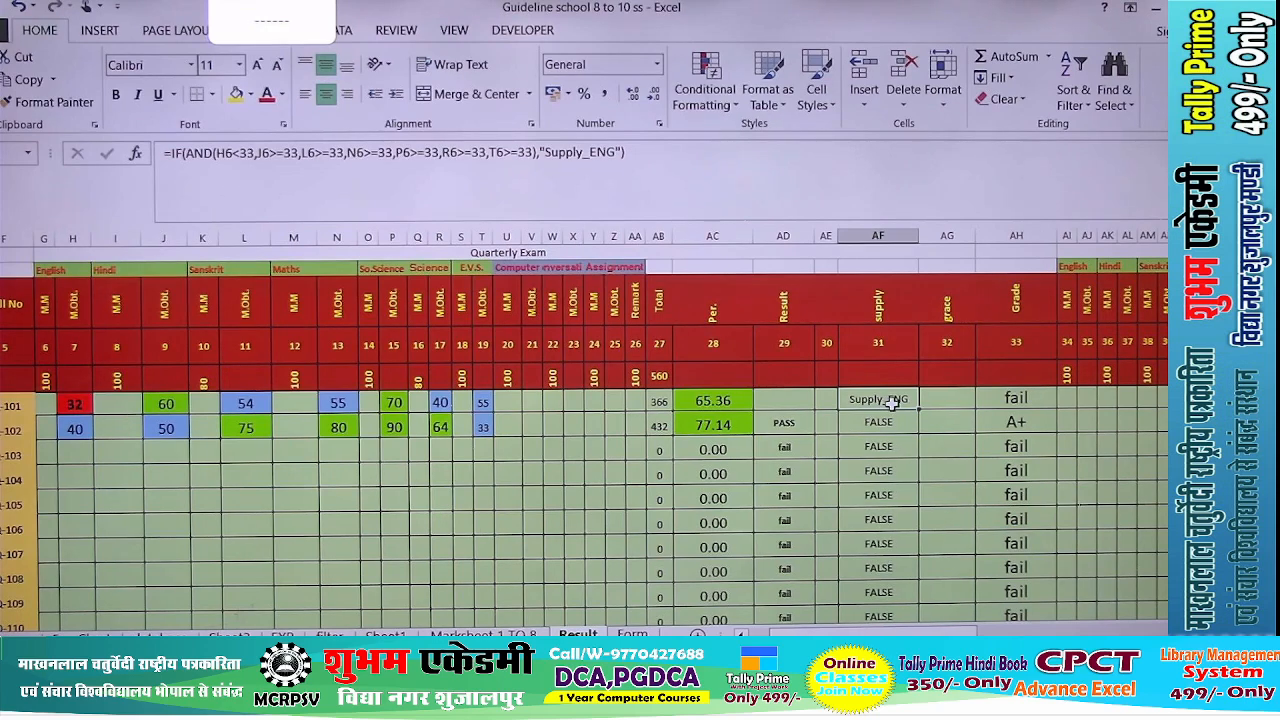
{"action": "double_click", "coordinate": [884, 400]}
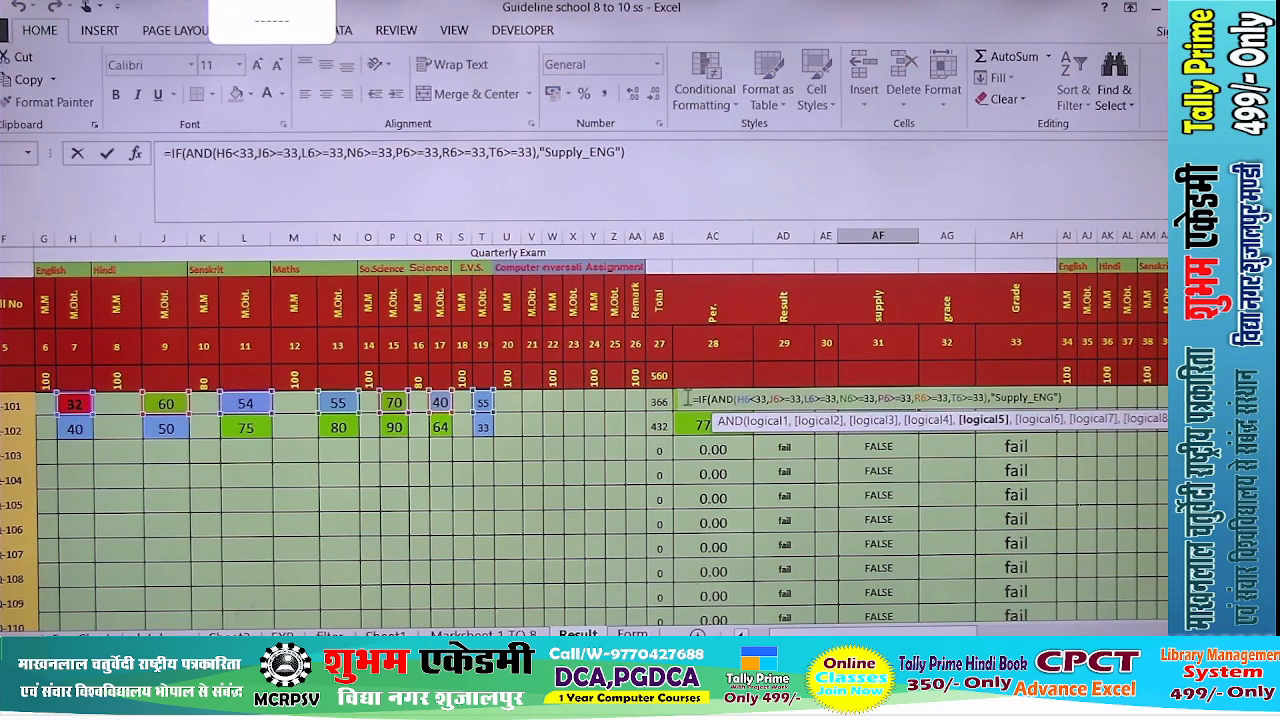
{"action": "left_click_drag", "start_coordinate": [698, 398], "coordinate": [1037, 417]}
{"action": "key", "text": "ctrl+c"}
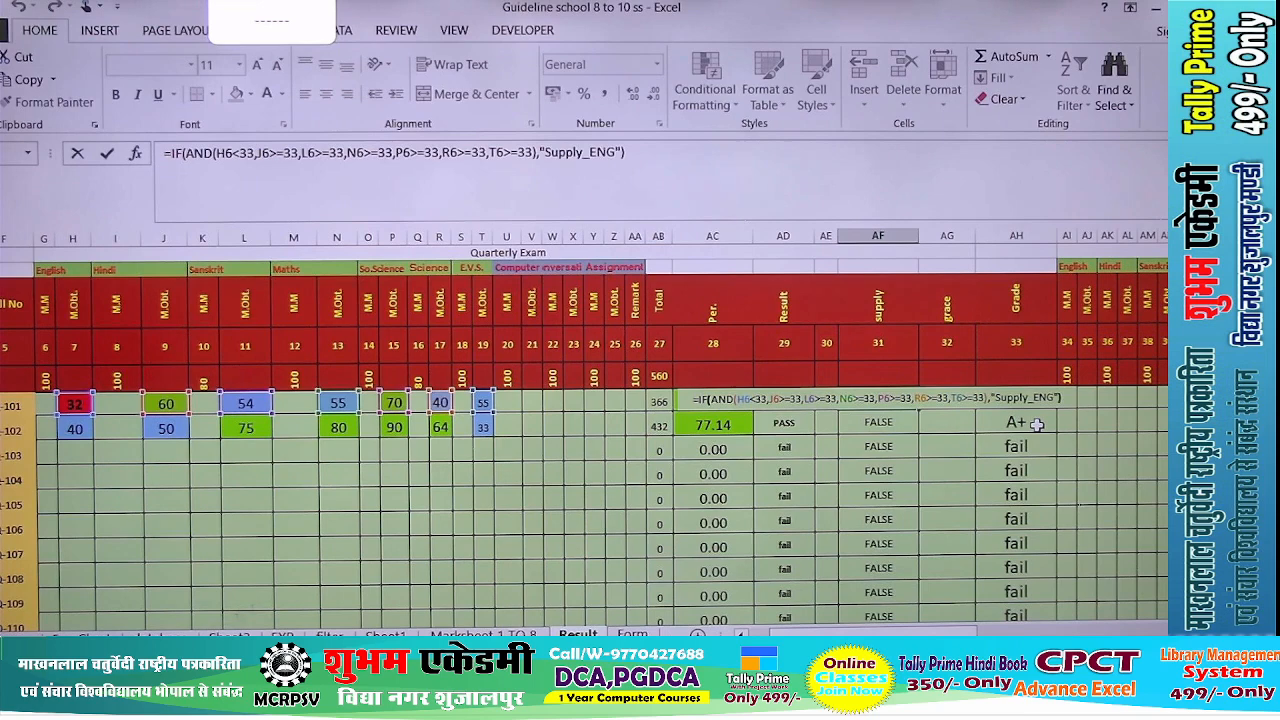
{"action": "key", "text": "Left"}
{"action": "type", "text": ","}
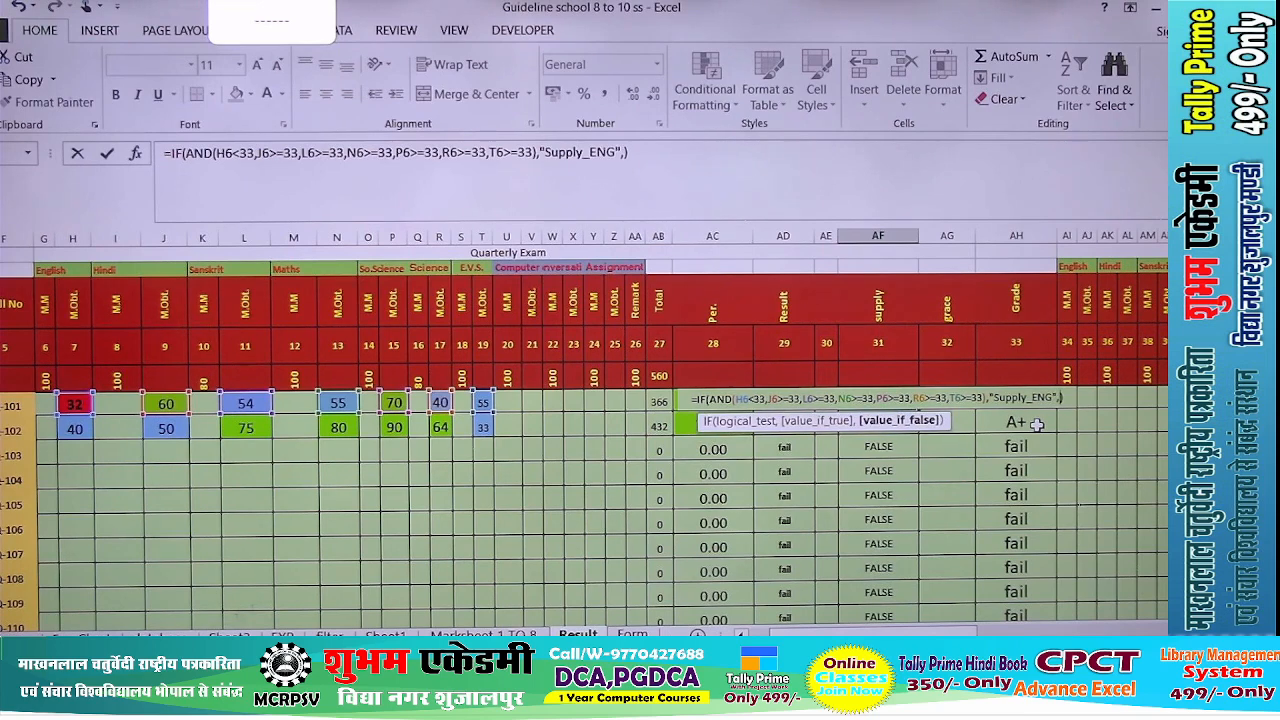
{"action": "key", "text": "ctrl+v"}
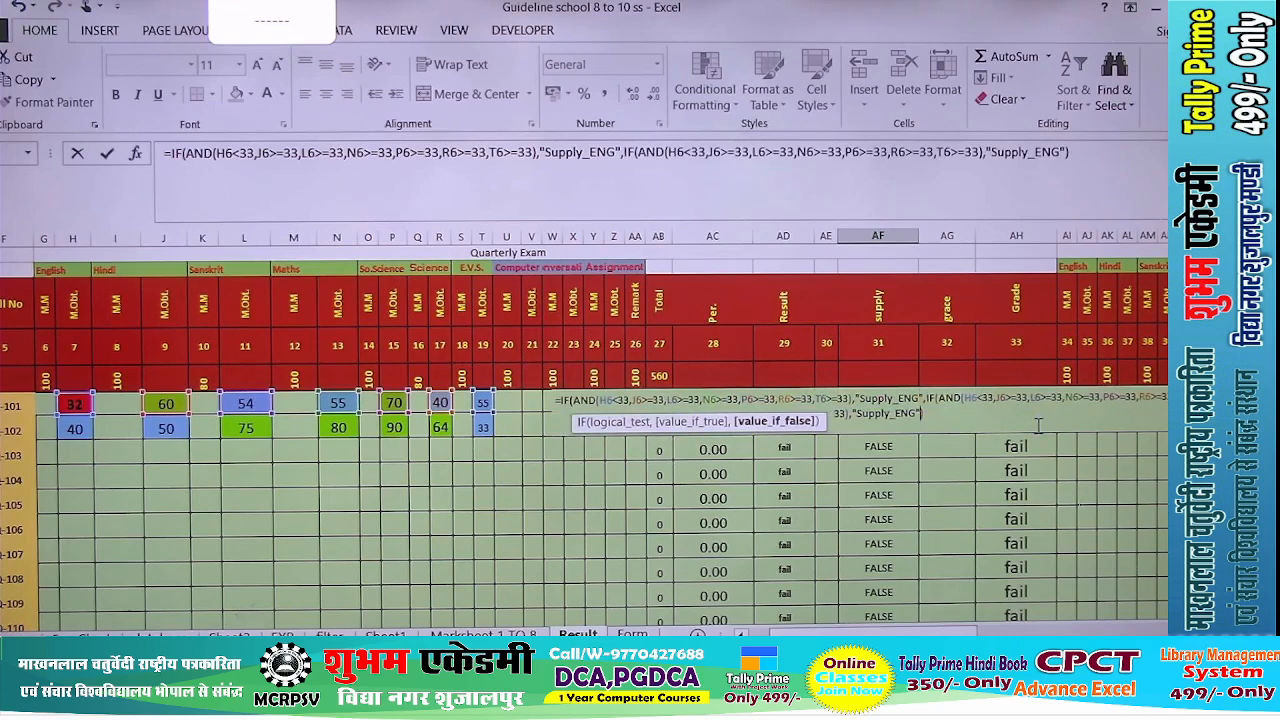
- Nest four more comma-separated copies of the IF expression in AF6 and enter the formula with all closing parentheses
{"action": "type", "text": ","}
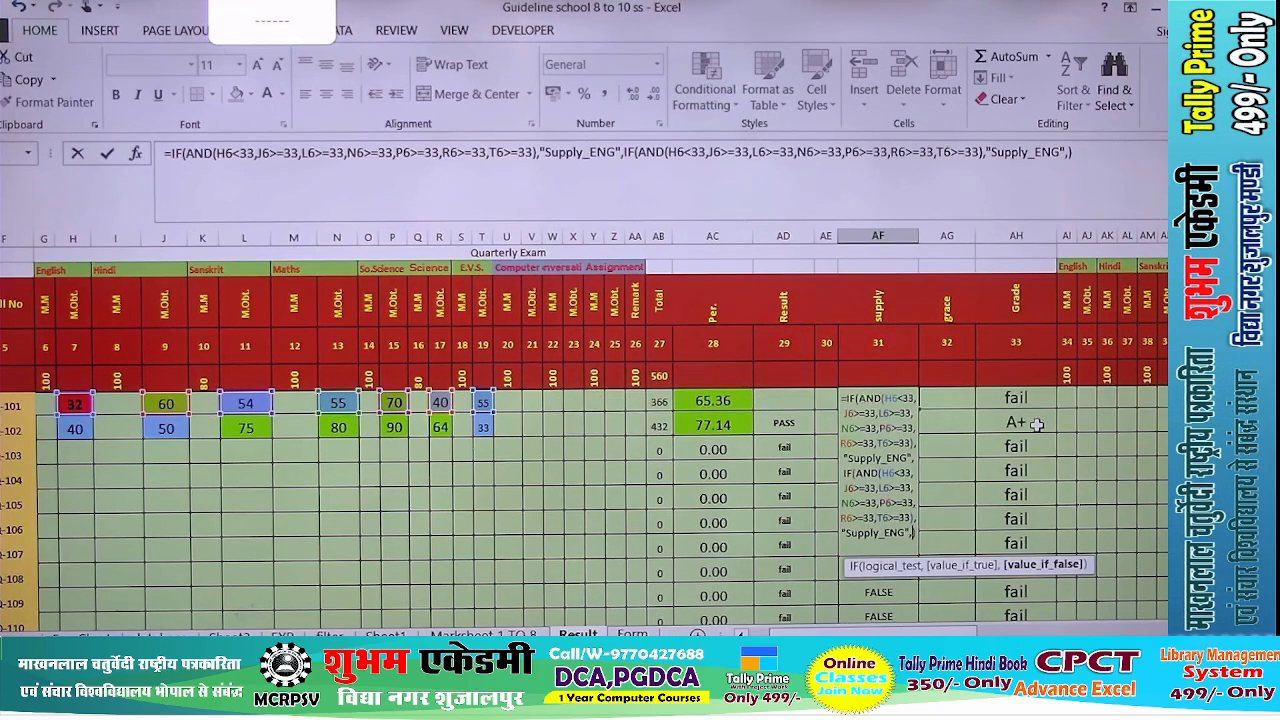
{"action": "key", "text": "ctrl+v"}
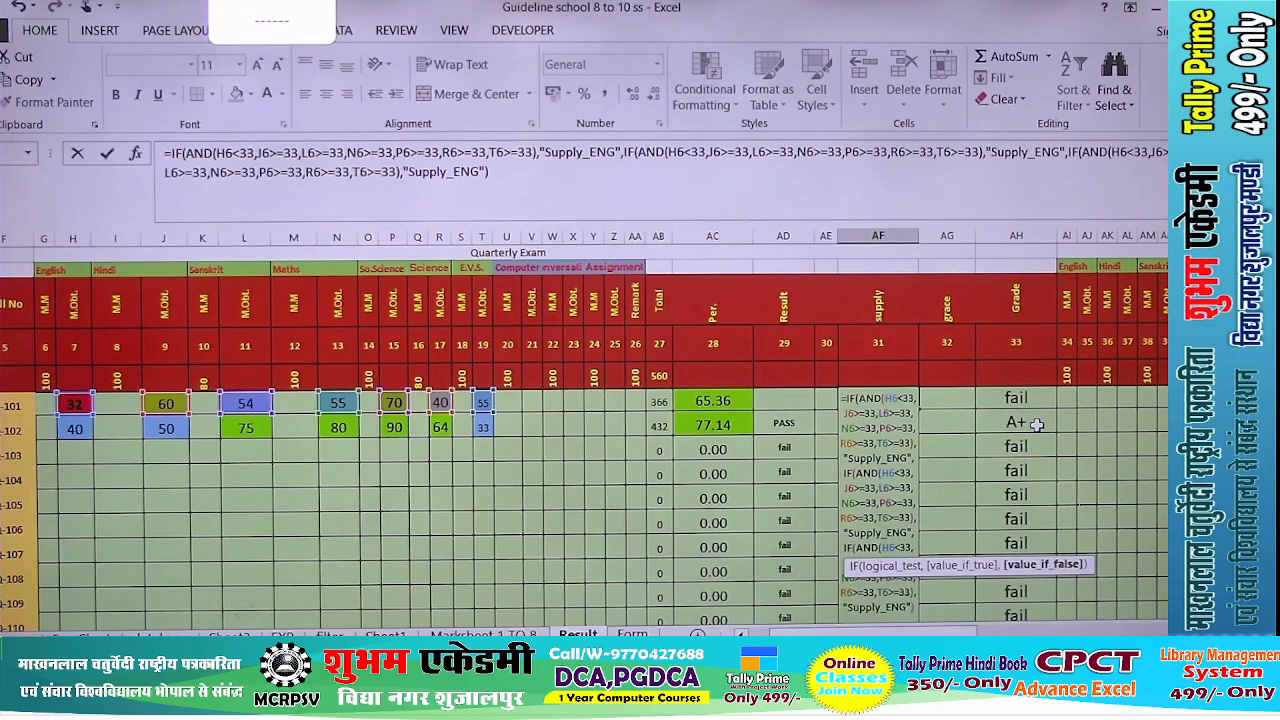
{"action": "type", "text": ","}
{"action": "key", "text": "ctrl+v"}
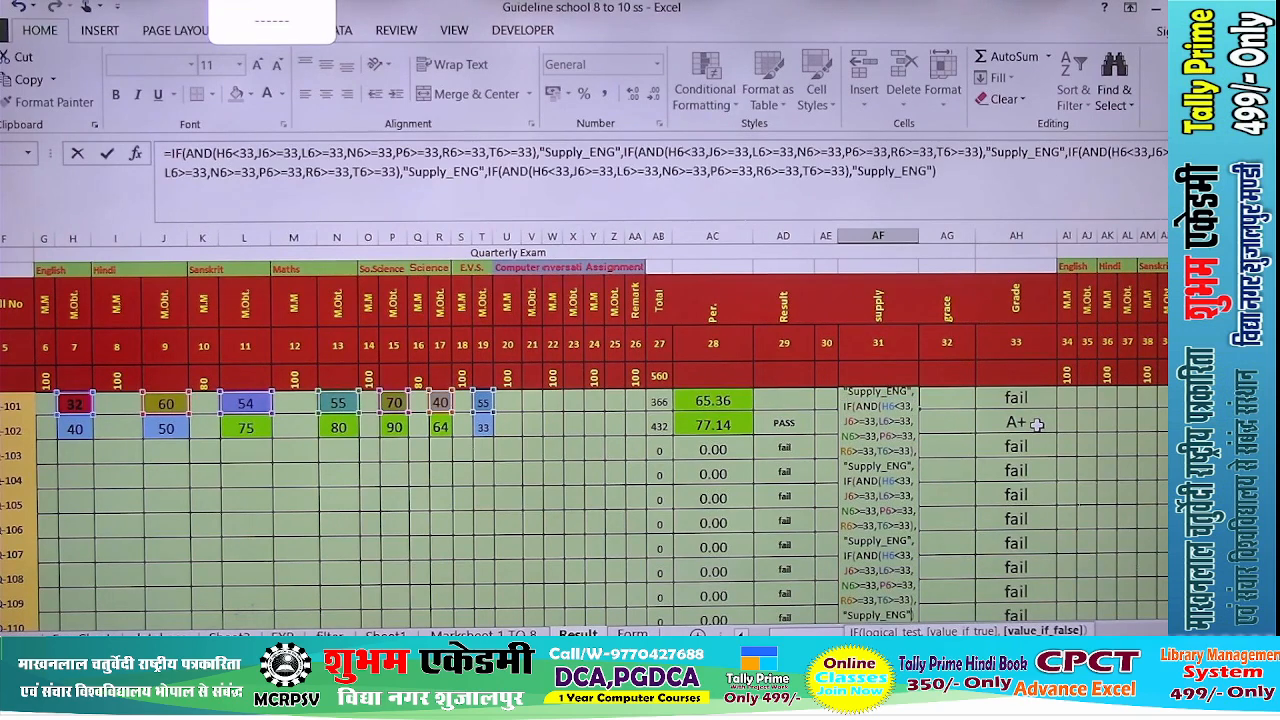
{"action": "type", "text": ","}
{"action": "key", "text": "ctrl+v"}
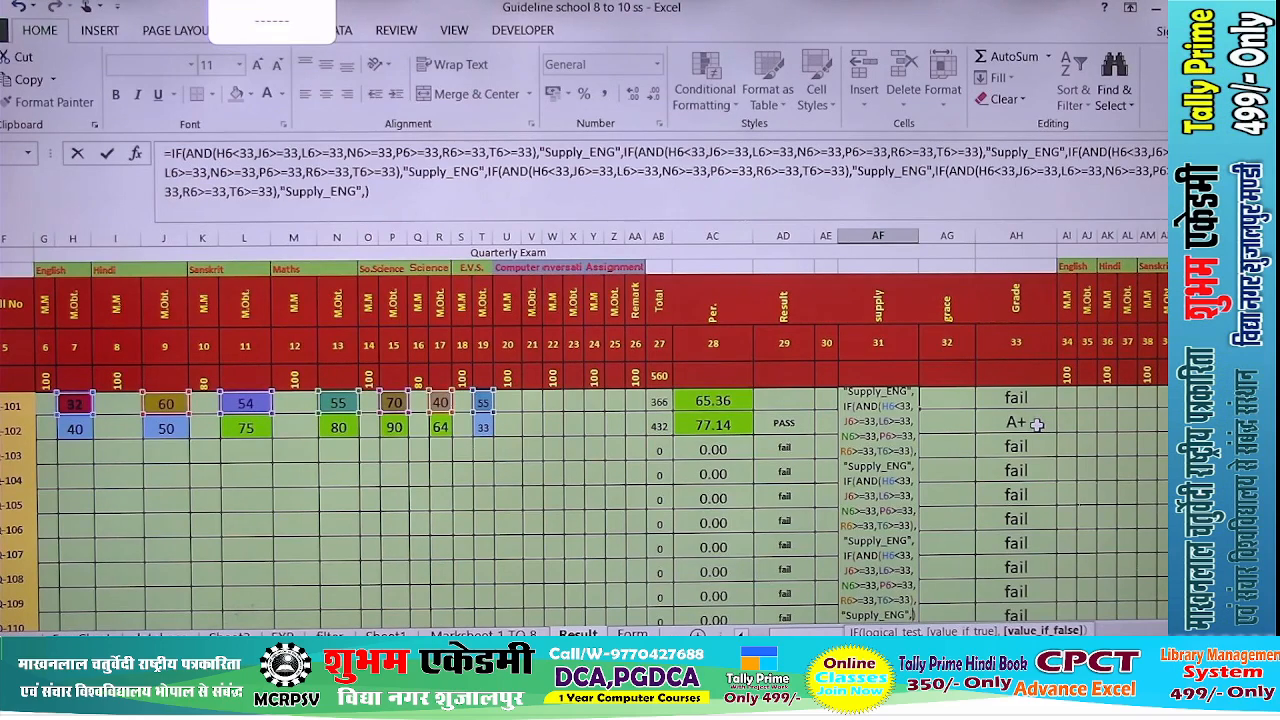
{"action": "key", "text": "ctrl+v"}
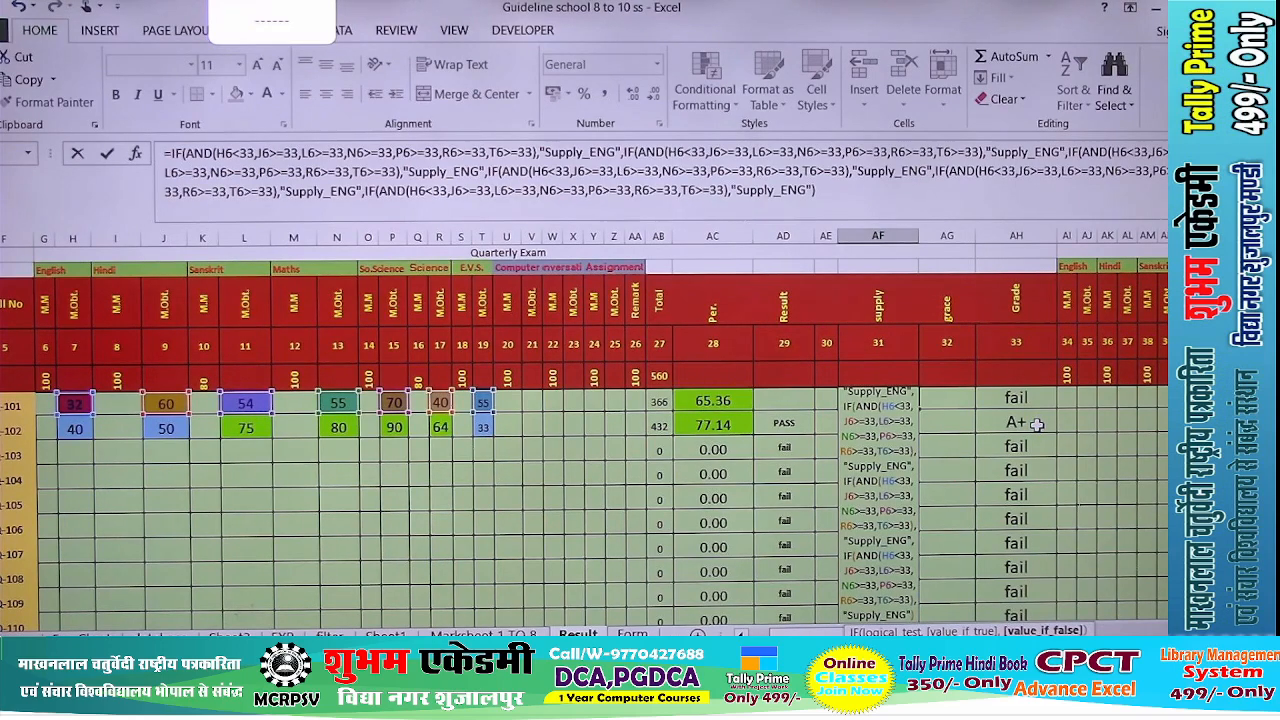
{"action": "key", "text": "Return"}
{"action": "key", "text": "Return"}
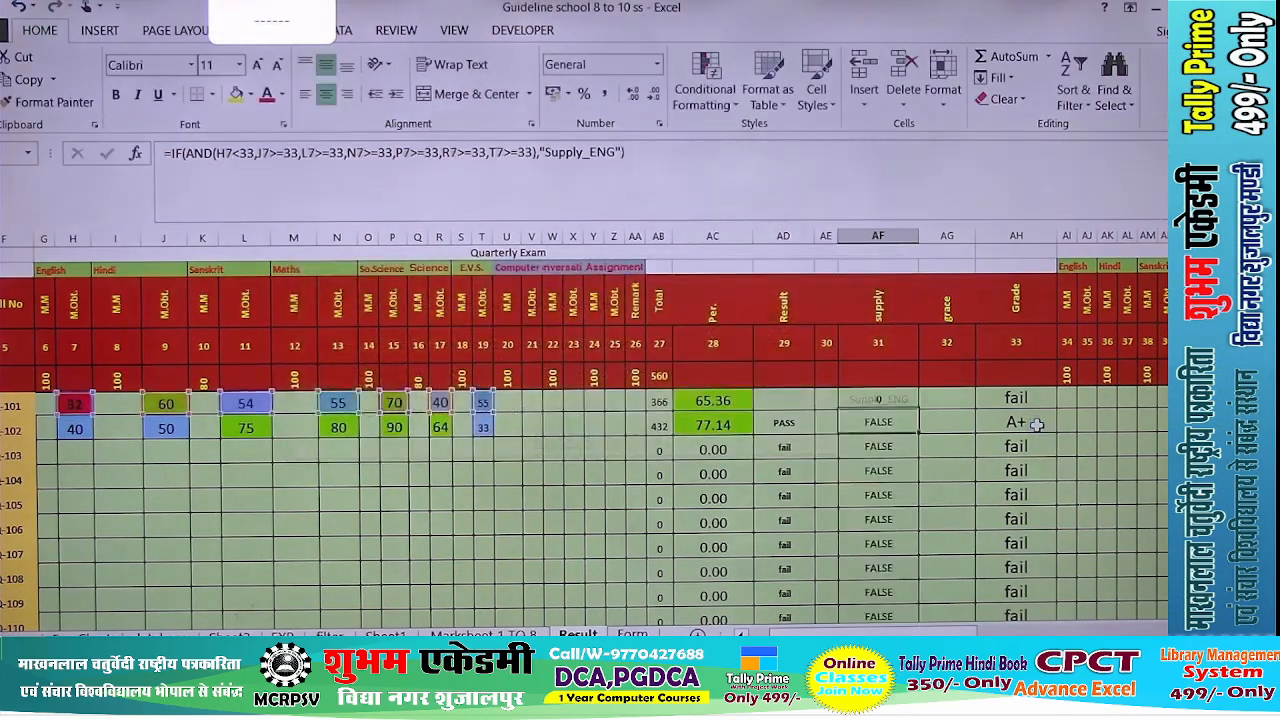
- Change the second IF test in the AF6 formula to H6>=33 and J6<33
{"action": "left_click", "coordinate": [872, 398]}
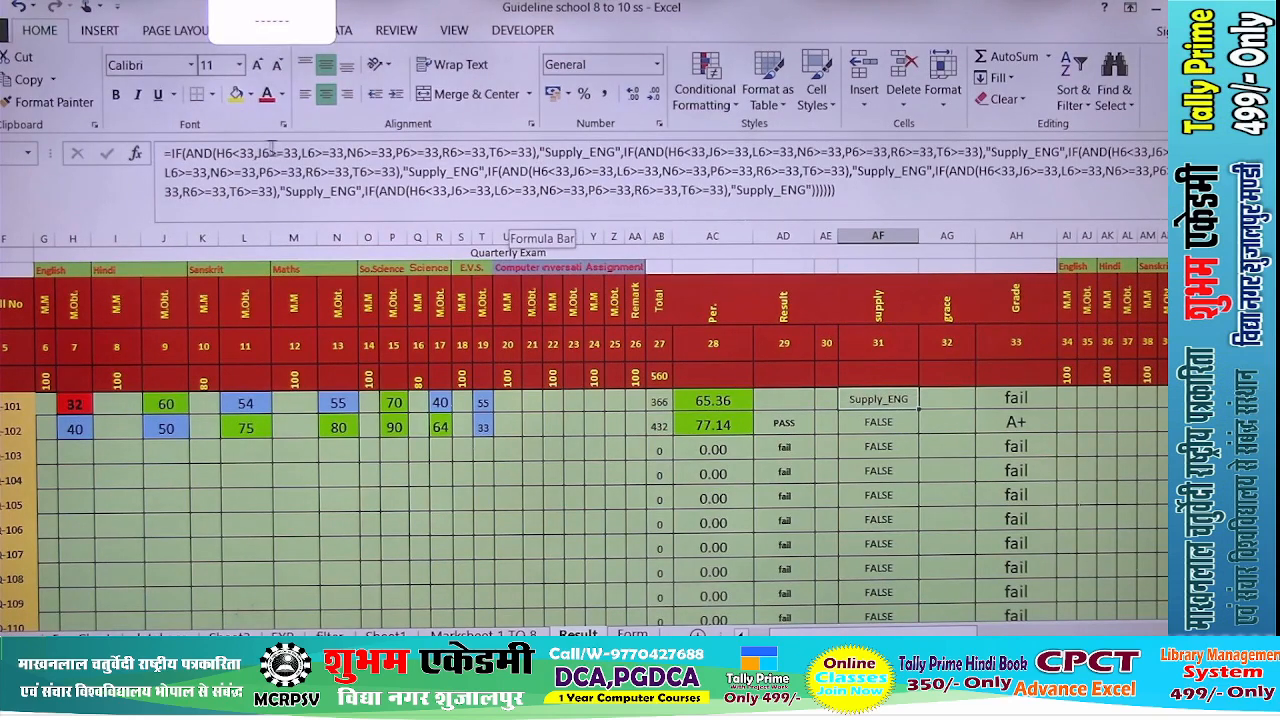
{"action": "left_click", "coordinate": [680, 152]}
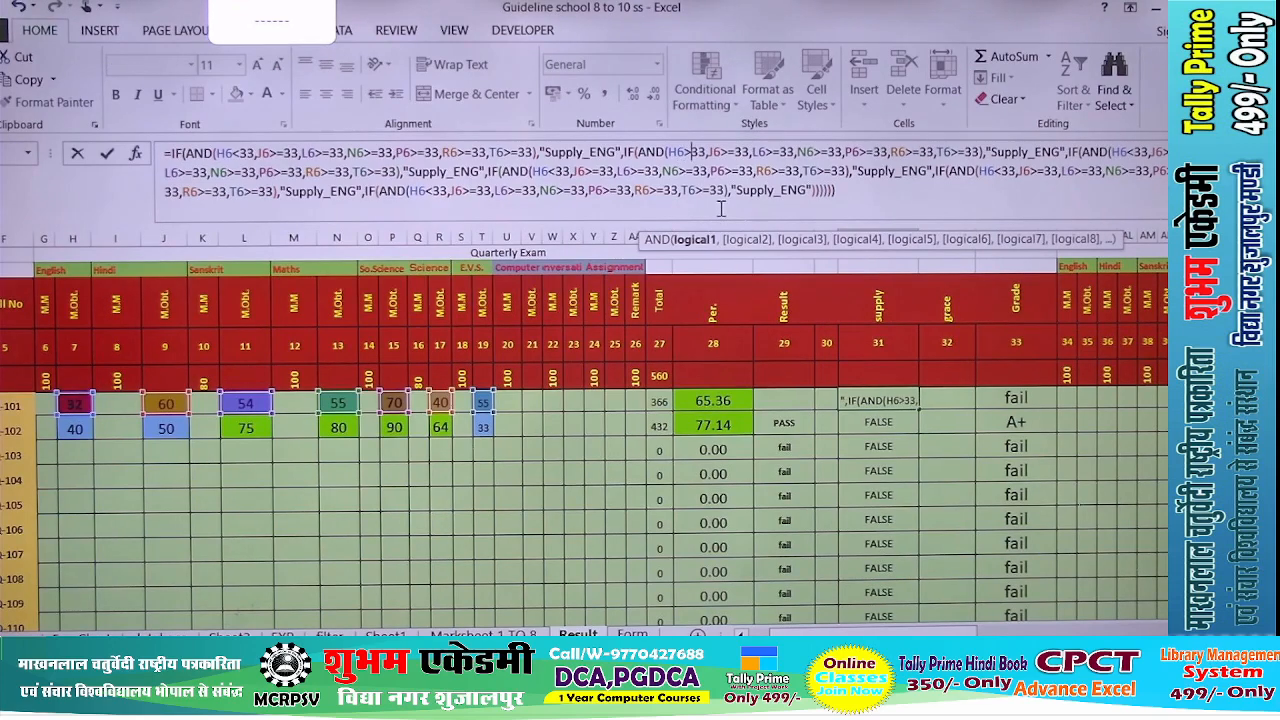
{"action": "key", "text": "Delete"}
{"action": "type", "text": ">="}
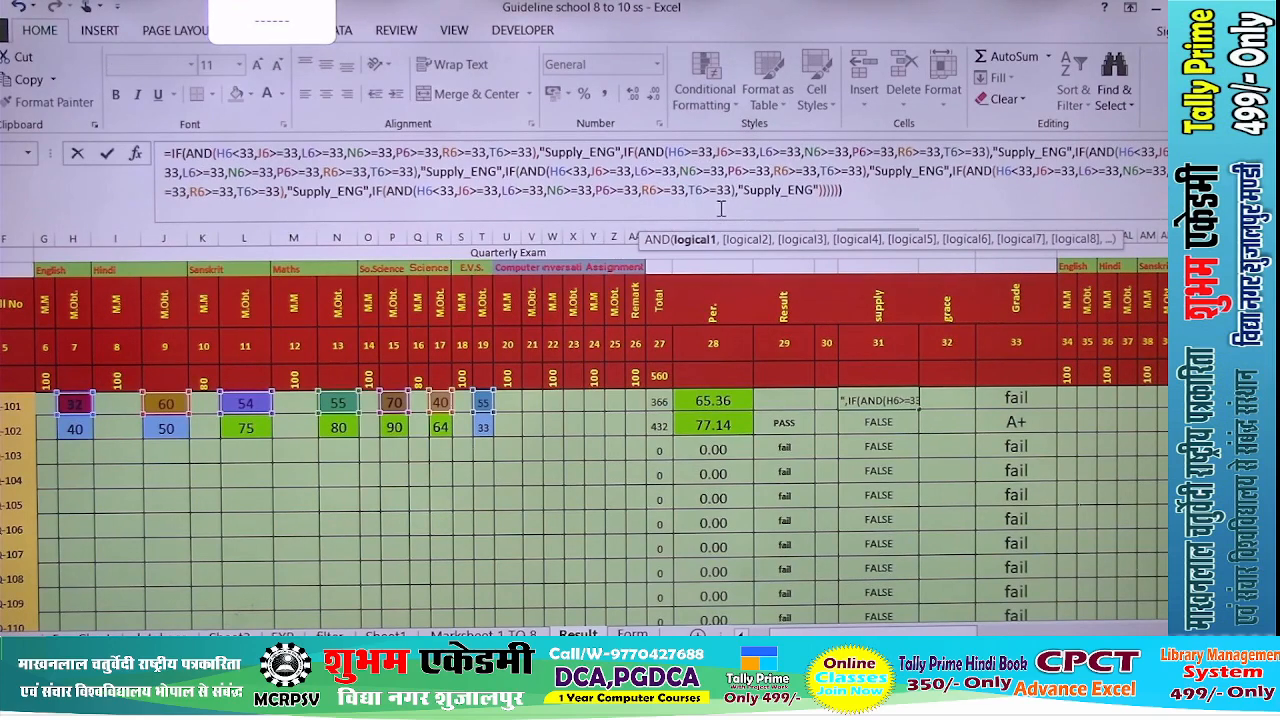
{"action": "left_click", "coordinate": [728, 152]}
{"action": "key", "text": "Delete"}
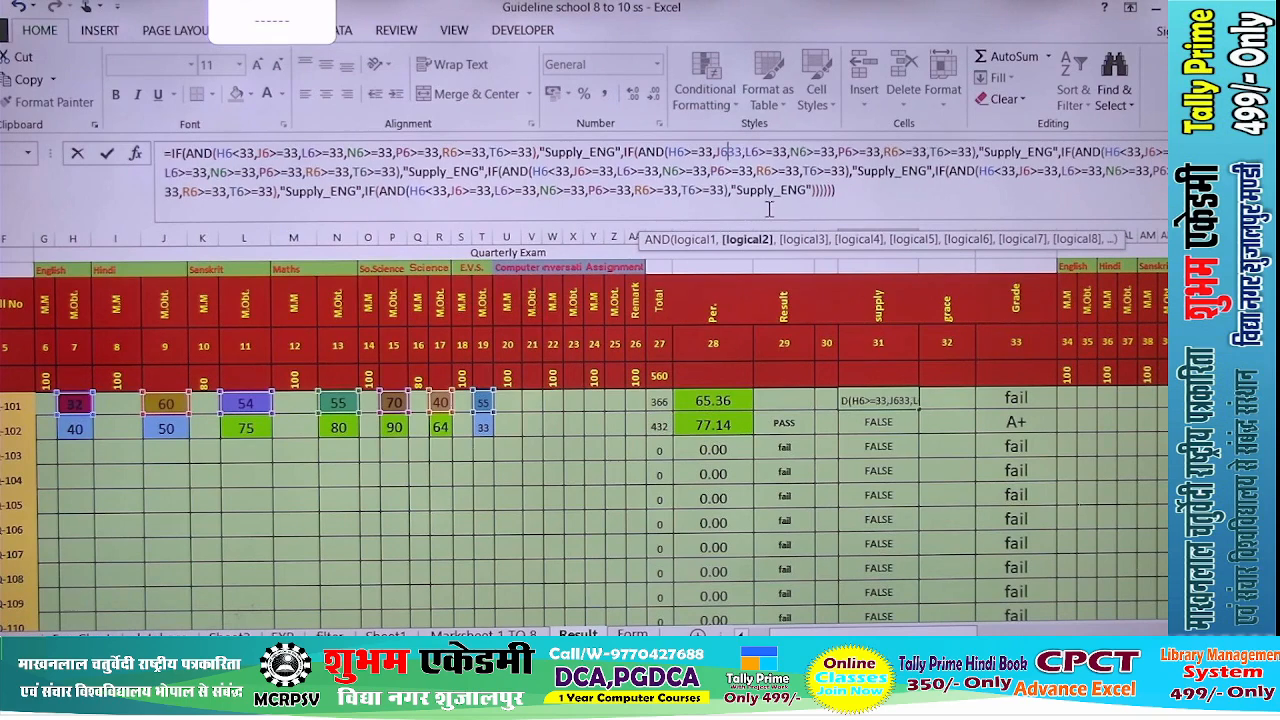
{"action": "type", "text": "<"}
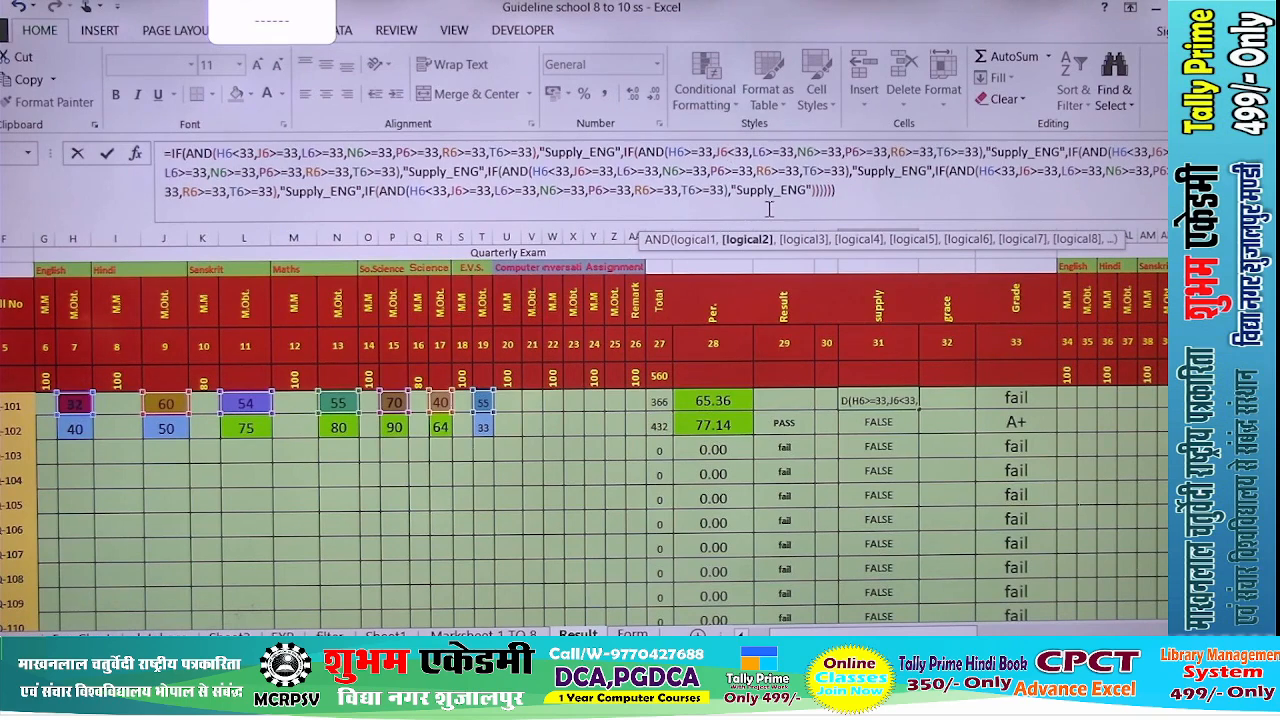
- Make the second IF in the AF6 formula return "Supply_HINDI"
{"action": "left_click", "coordinate": [1041, 151]}
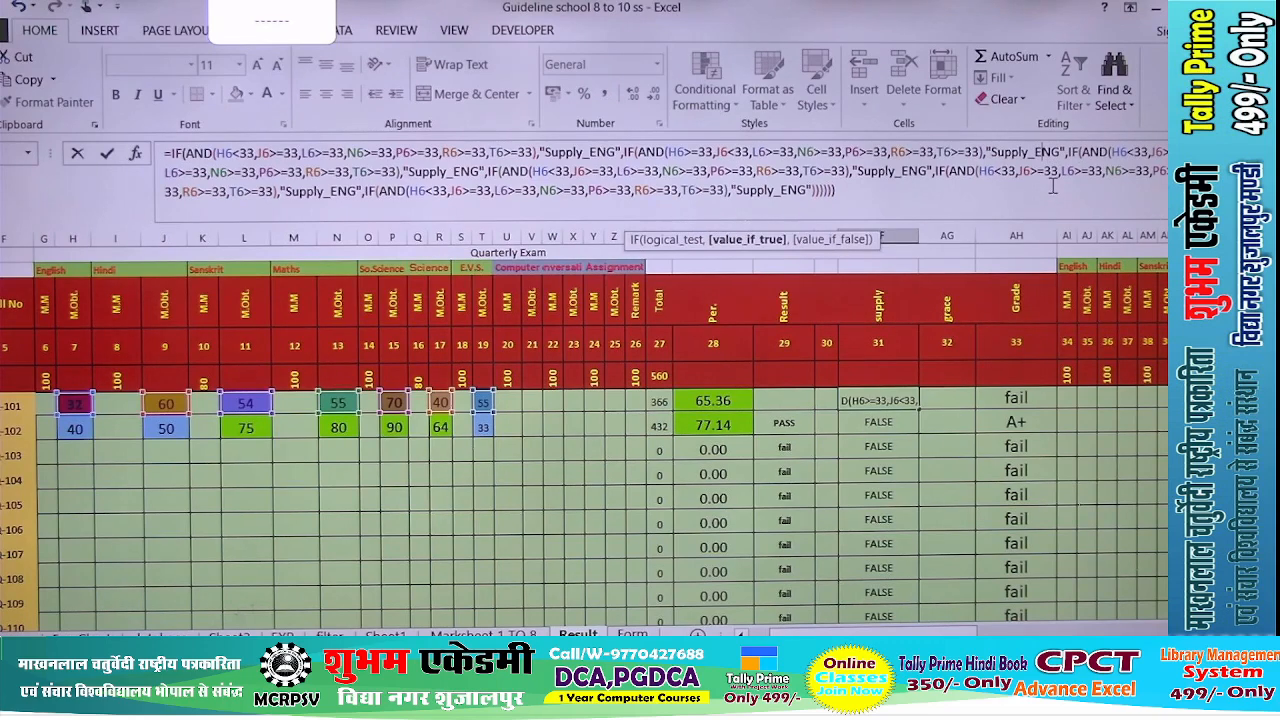
{"action": "key", "text": "BackSpace"}
{"action": "key", "text": "BackSpace"}
{"action": "key", "text": "Delete"}
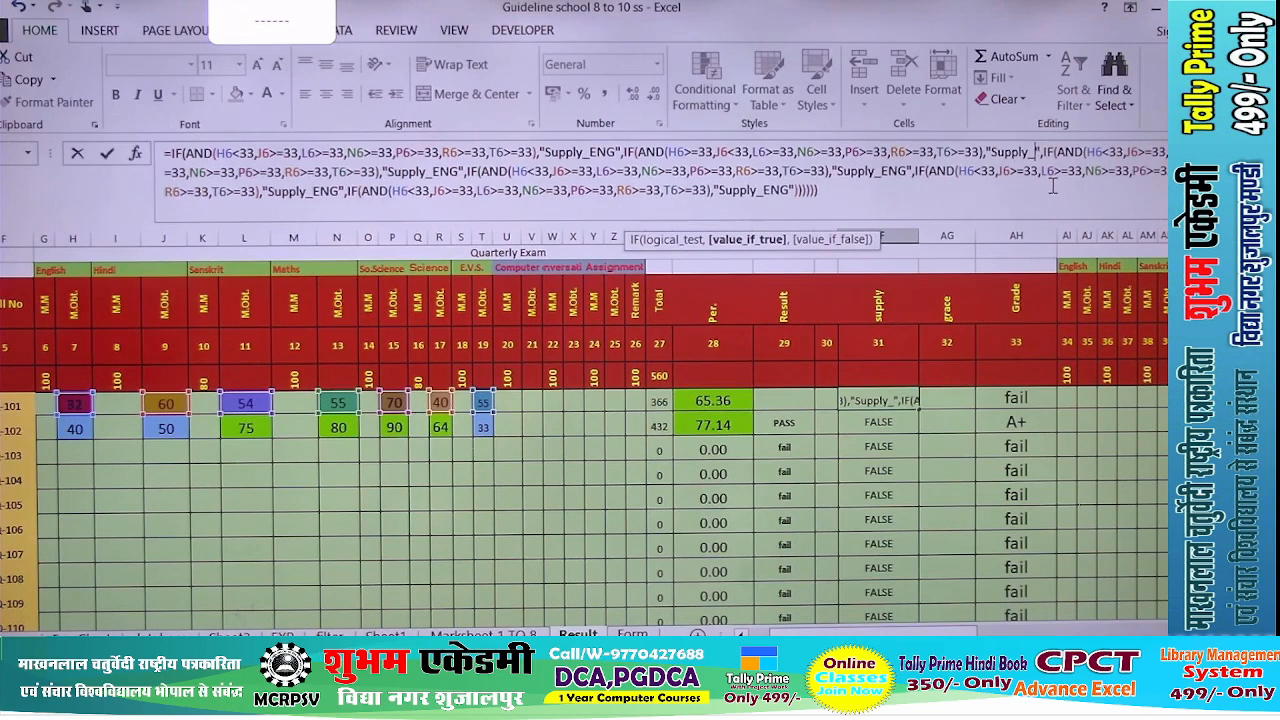
{"action": "type", "text": "HINDI"}
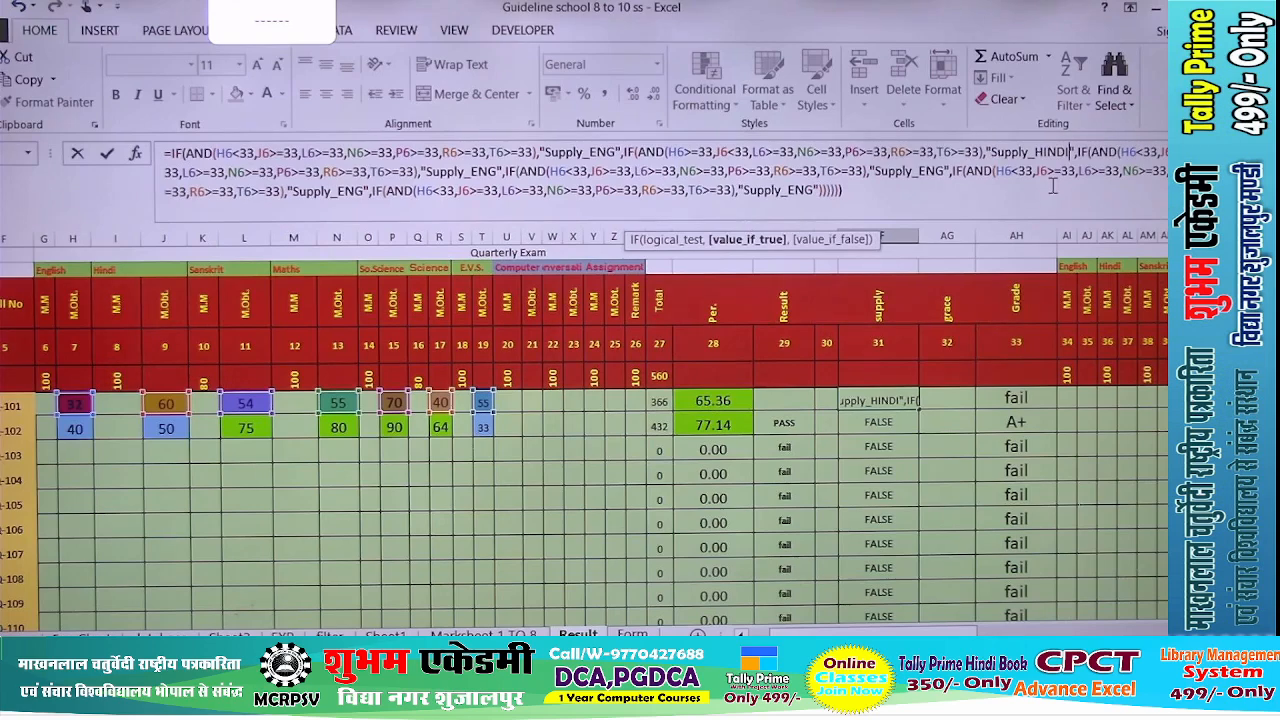
- Change the third IF test in the AF6 formula to H6>=33 and L6<33
{"action": "left_click", "coordinate": [1142, 153]}
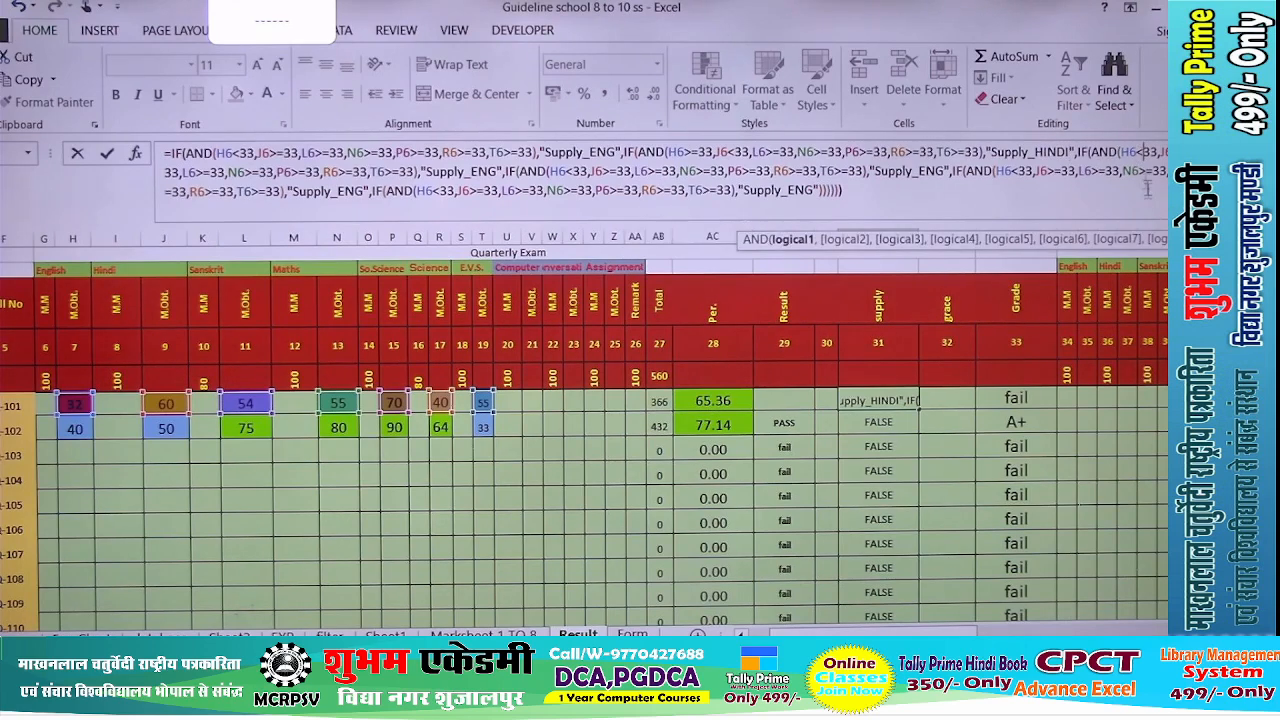
{"action": "key", "text": "BackSpace"}
{"action": "type", "text": ">="}
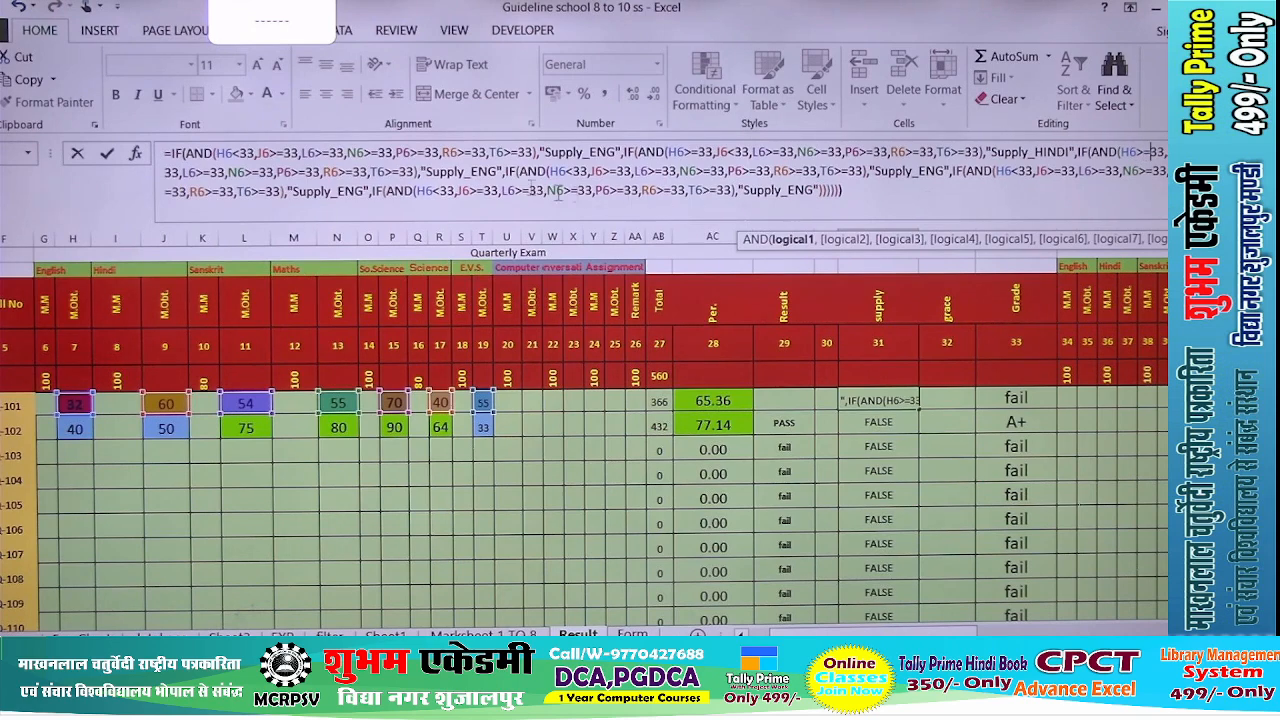
{"action": "left_click", "coordinate": [196, 172]}
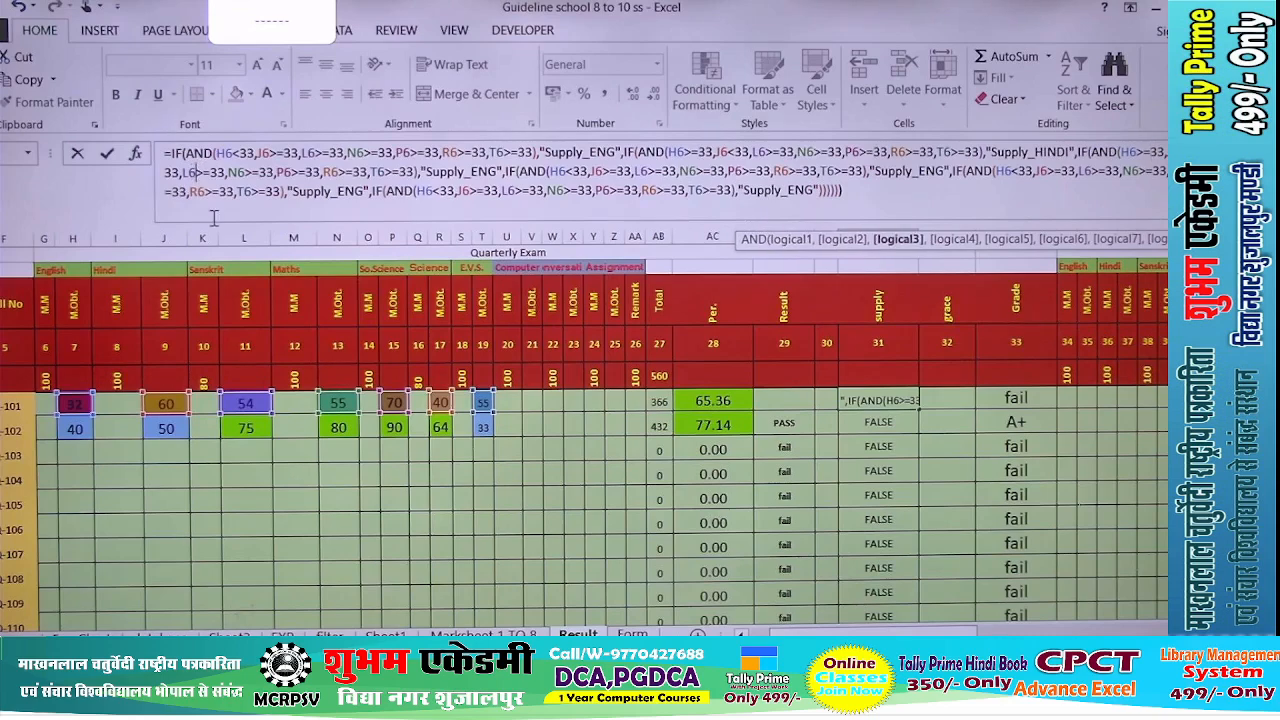
{"action": "key", "text": "Delete"}
{"action": "key", "text": "Delete"}
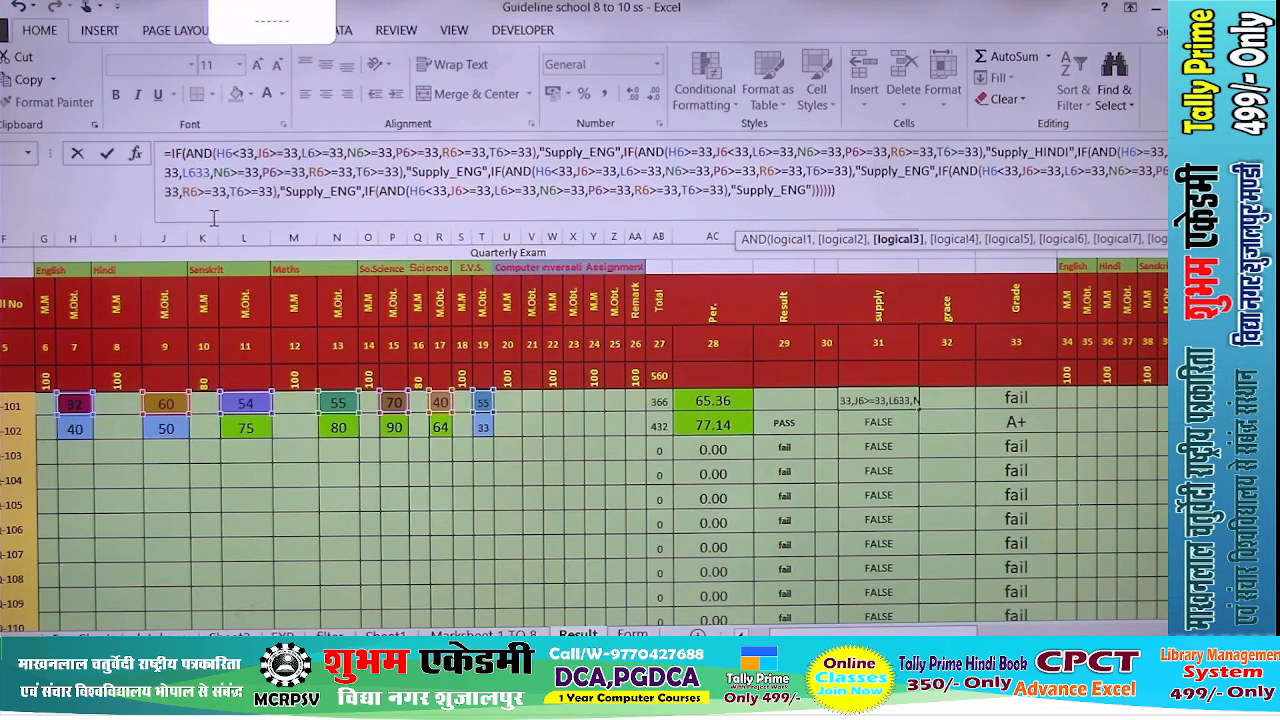
{"action": "type", "text": "<"}
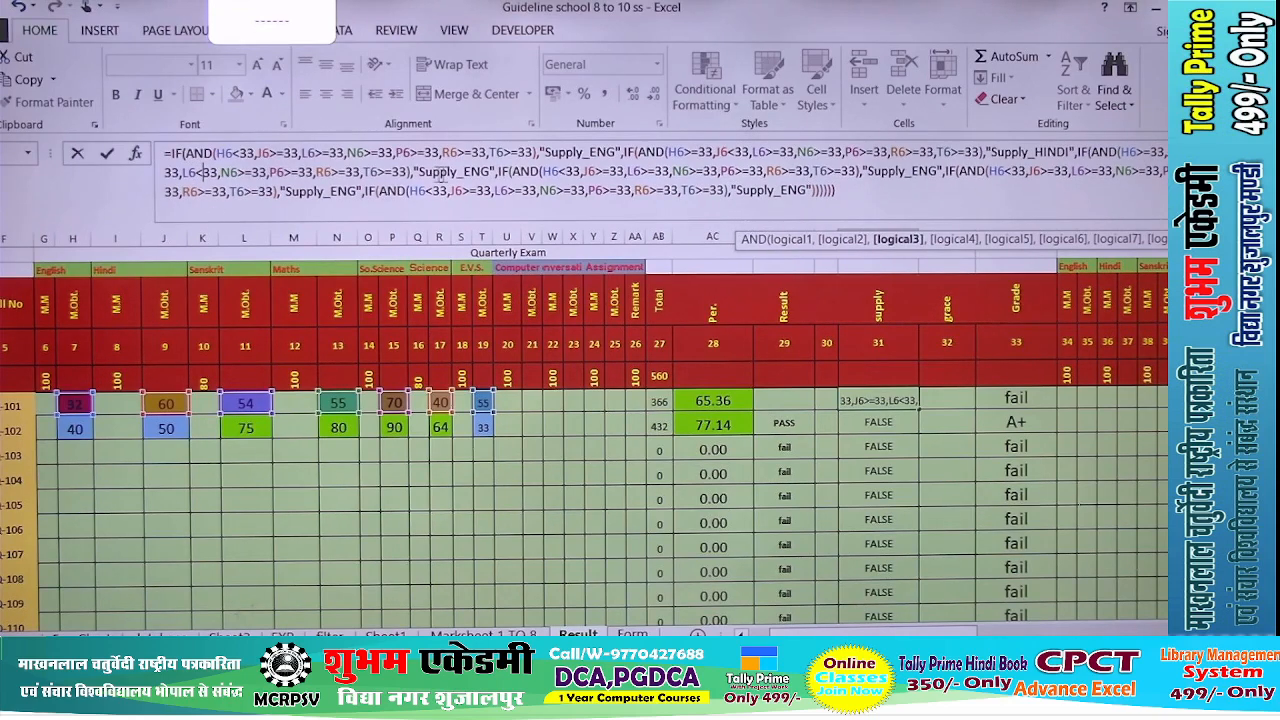
- Make the third IF in the AF6 formula return "Supply_sans" for Sanskrit
{"action": "left_click", "coordinate": [465, 172]}
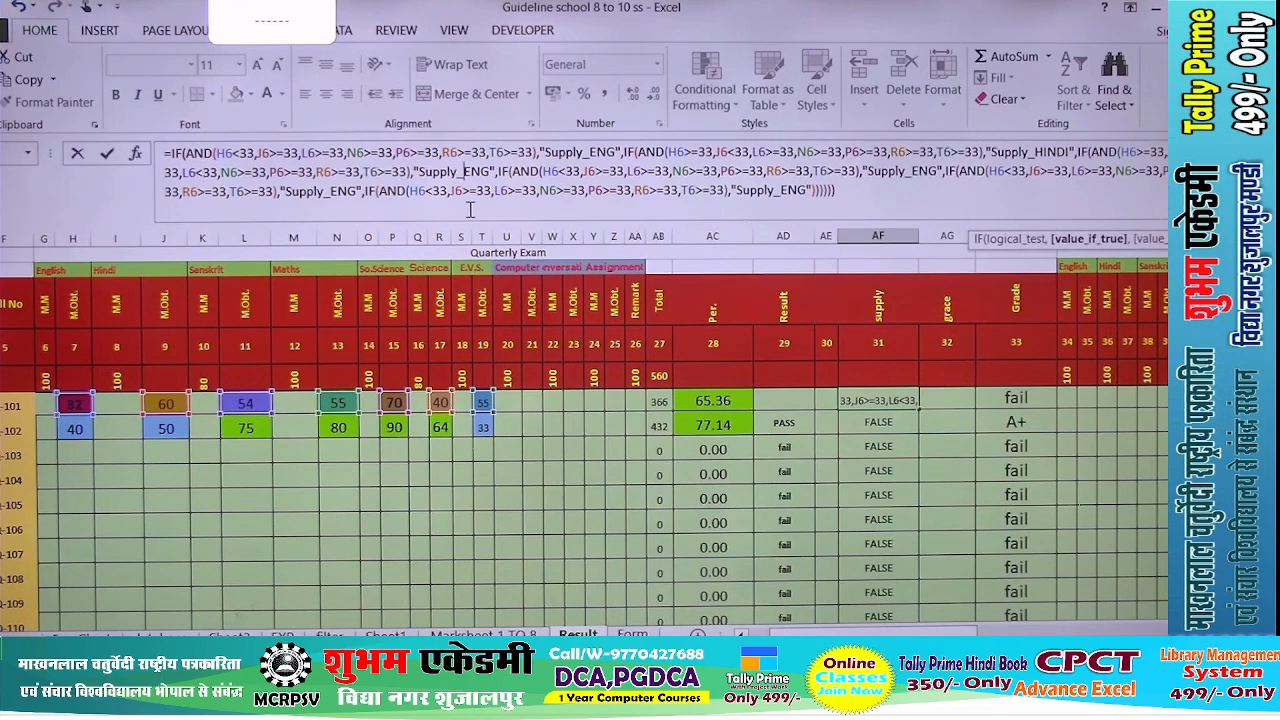
{"action": "key", "text": "Delete"}
{"action": "key", "text": "Delete"}
{"action": "key", "text": "Delete"}
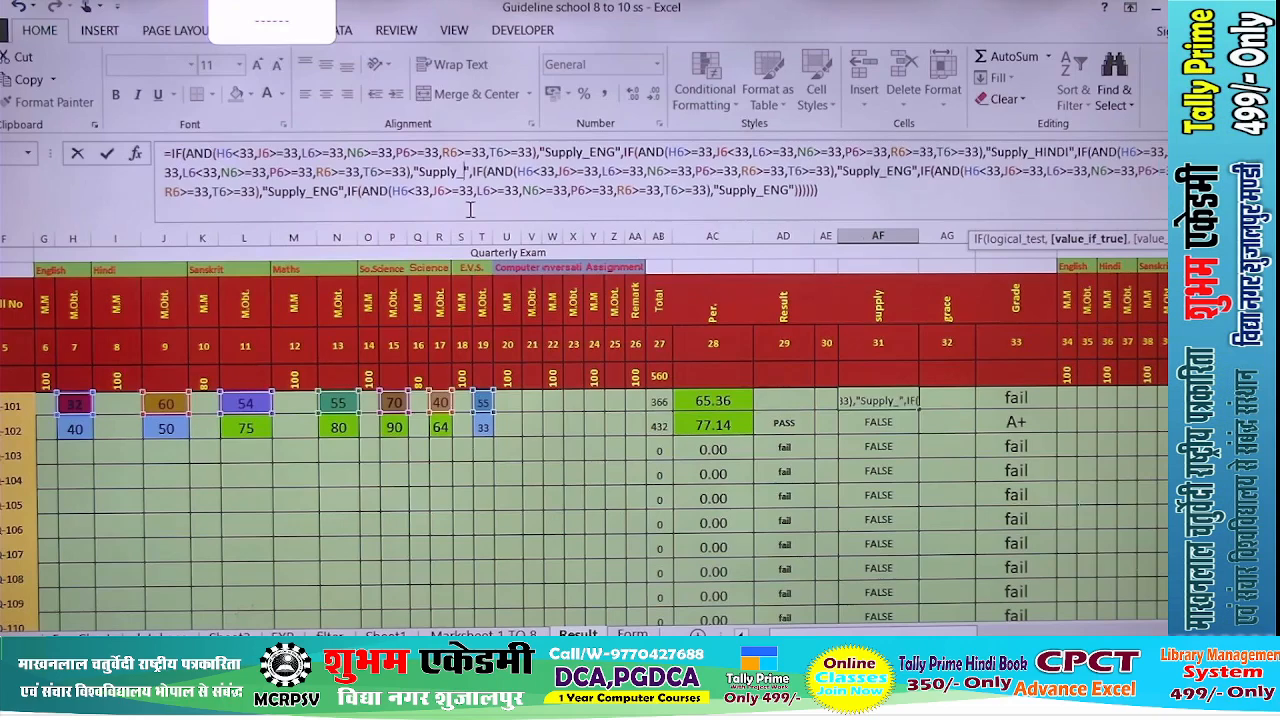
{"action": "type", "text": "sansk"}
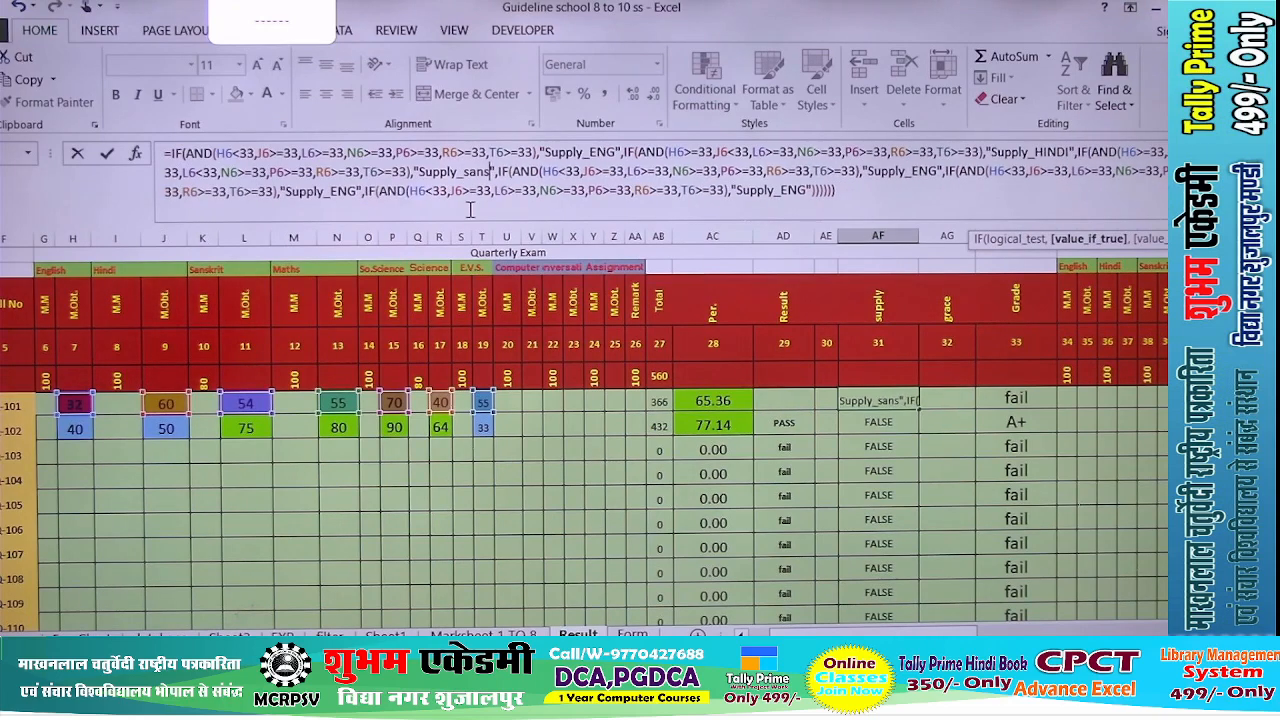
- Complete the third IF's result as "Supply_sanskrit" and change the fourth IF test in the AF6 formula to H6>=33 and N6<33
{"action": "type", "text": "rit"}
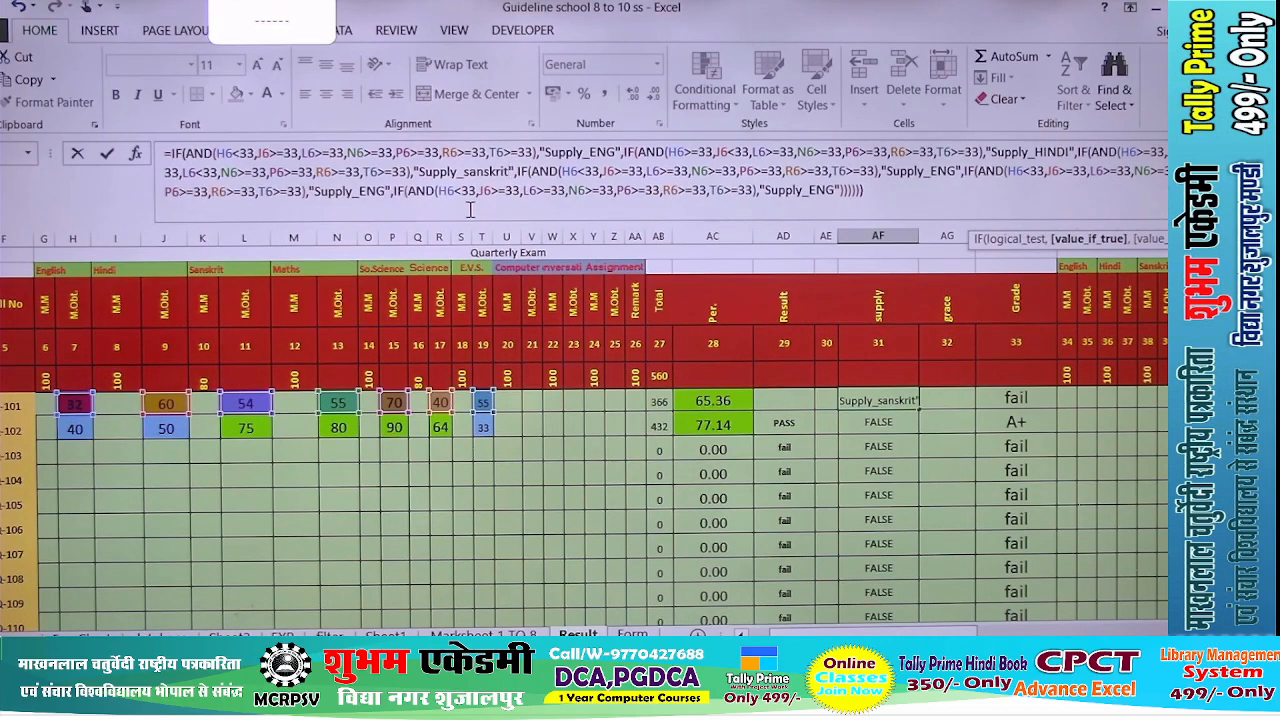
{"action": "left_click", "coordinate": [585, 171]}
{"action": "key", "text": "BackSpace"}
{"action": "type", "text": ">="}
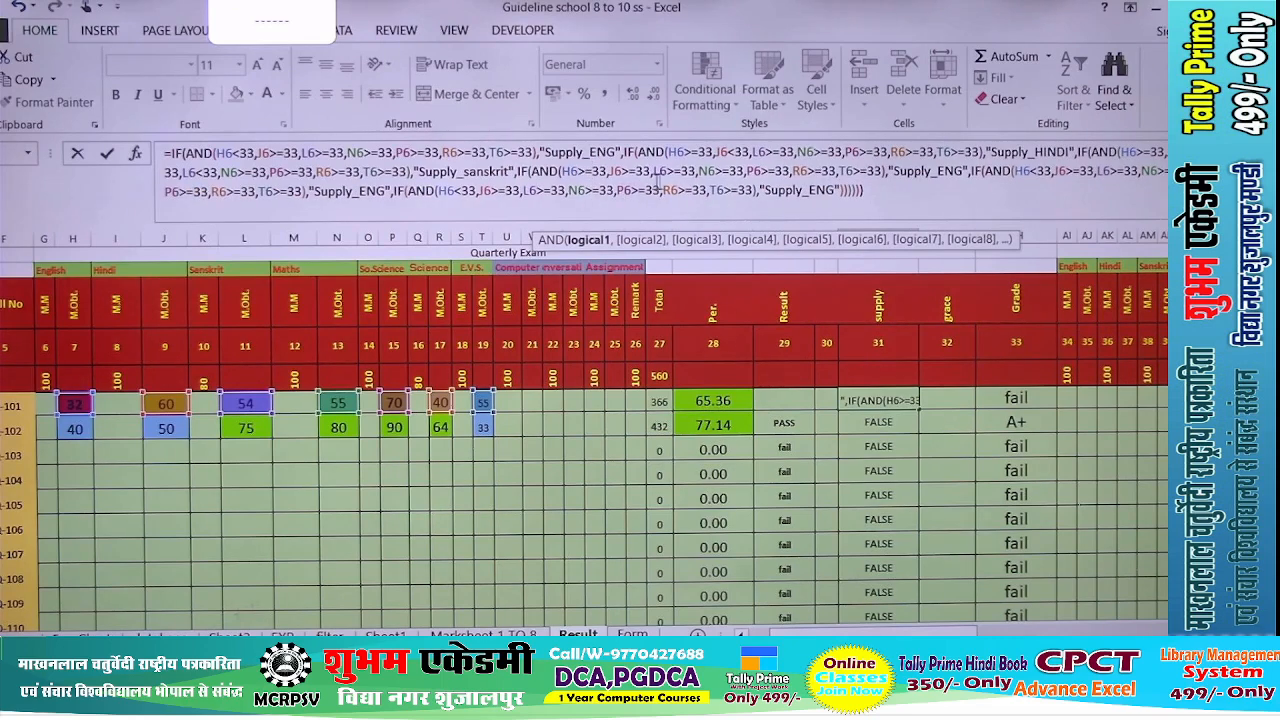
{"action": "left_click", "coordinate": [713, 170]}
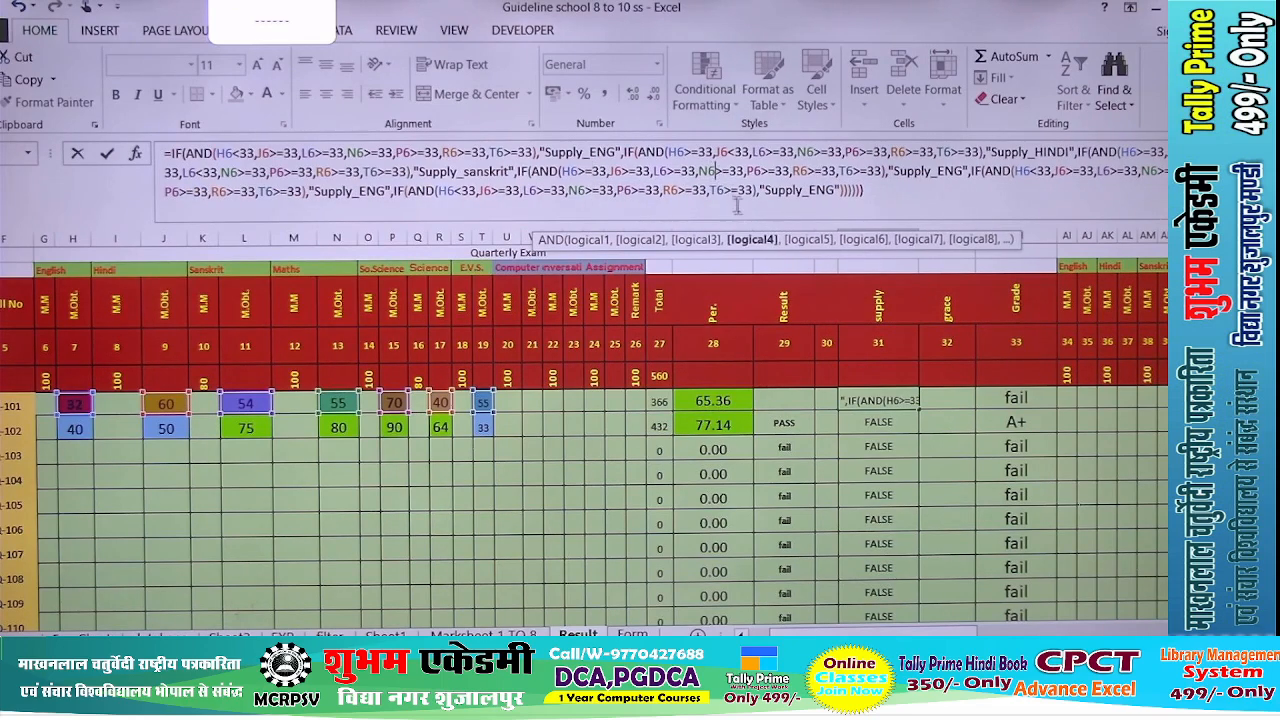
{"action": "key", "text": "Delete"}
{"action": "key", "text": "Delete"}
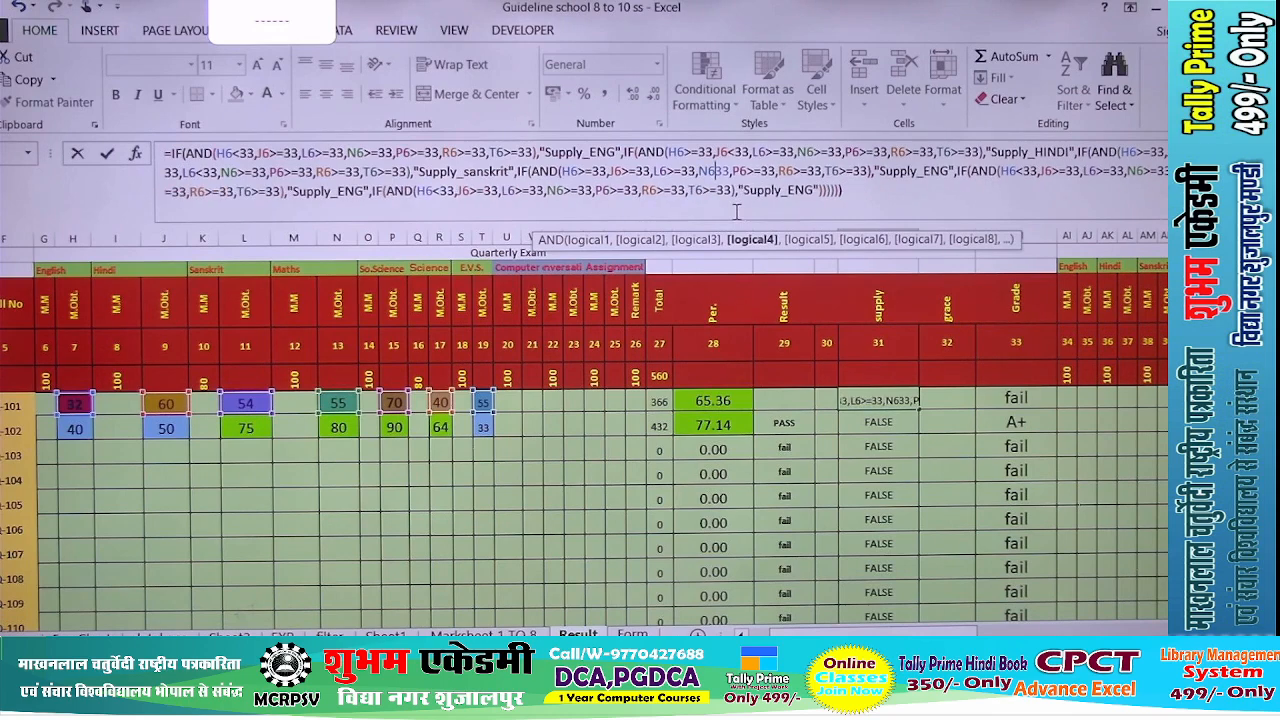
{"action": "type", "text": "<"}
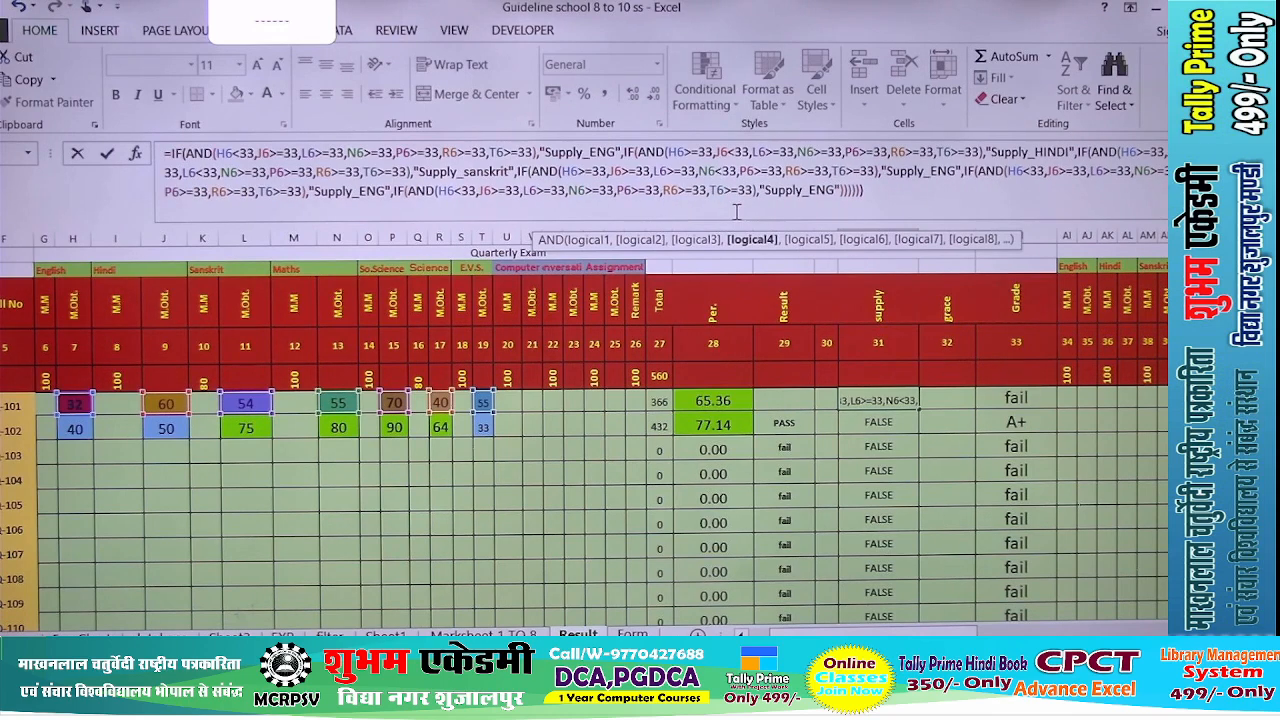
- Make the fourth IF in the AF6 formula return "Supply_MATHS"
{"action": "left_click", "coordinate": [931, 171]}
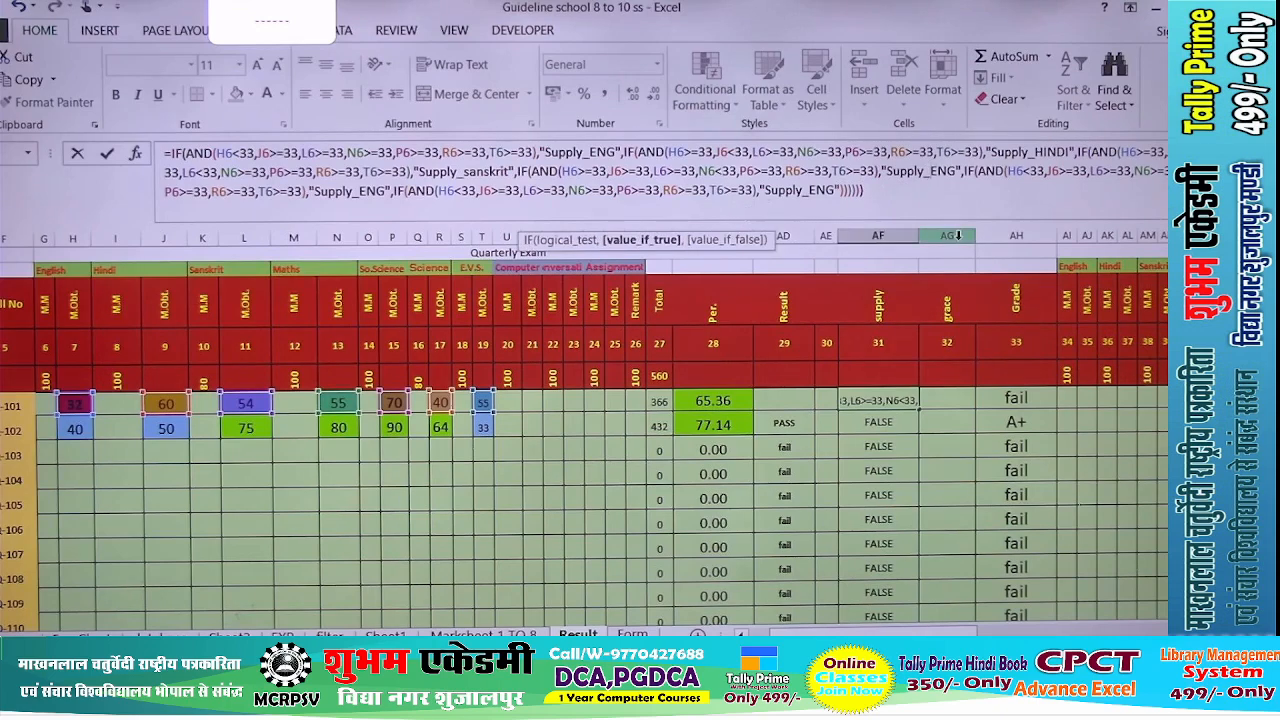
{"action": "key", "text": "Delete"}
{"action": "key", "text": "Delete"}
{"action": "key", "text": "Delete"}
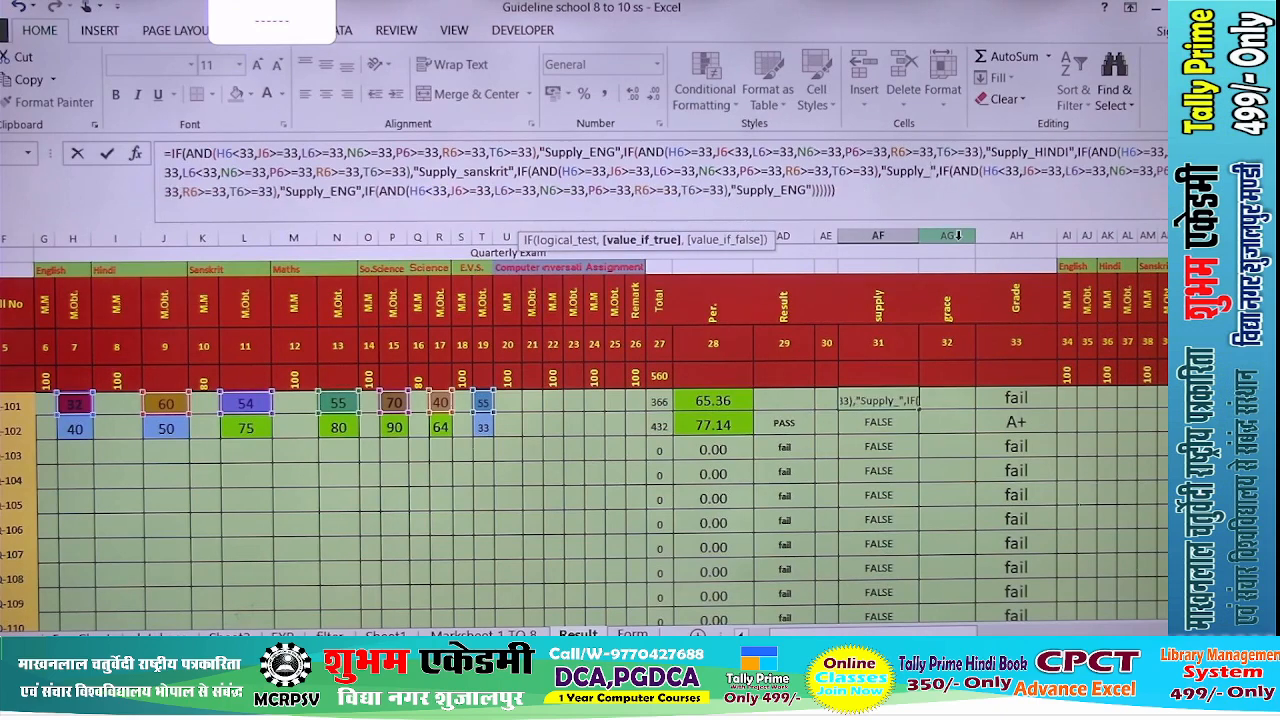
{"action": "type", "text": "MATHS"}
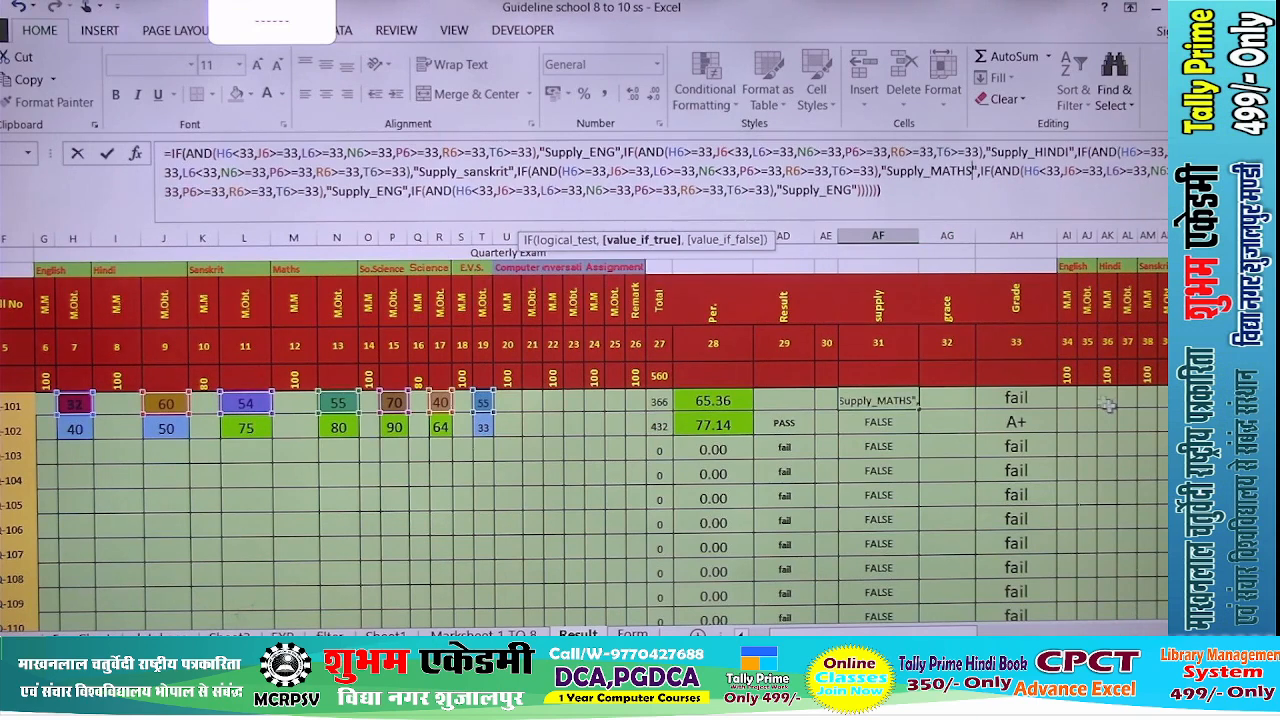
- Change the fifth IF test in the AF6 formula to H6>=33 and P6<33
{"action": "left_click", "coordinate": [1049, 170]}
{"action": "key", "text": "BackSpace"}
{"action": "type", "text": ">="}
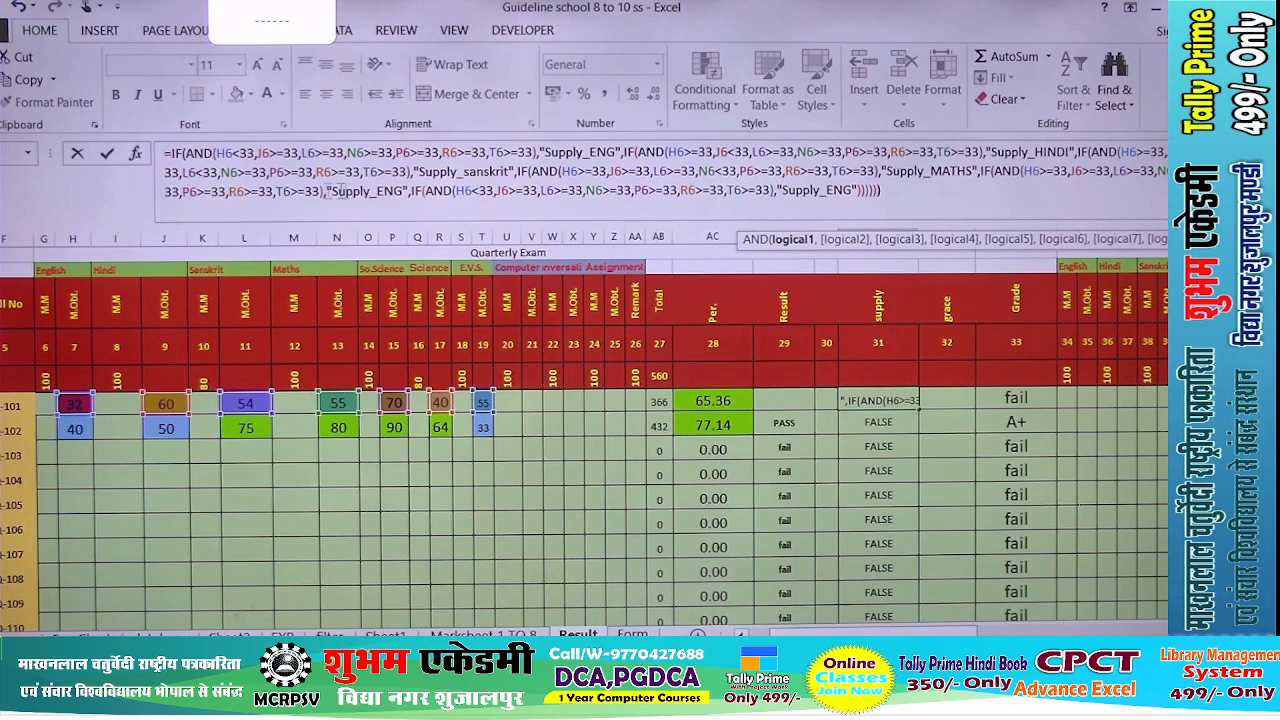
{"action": "left_click", "coordinate": [201, 191]}
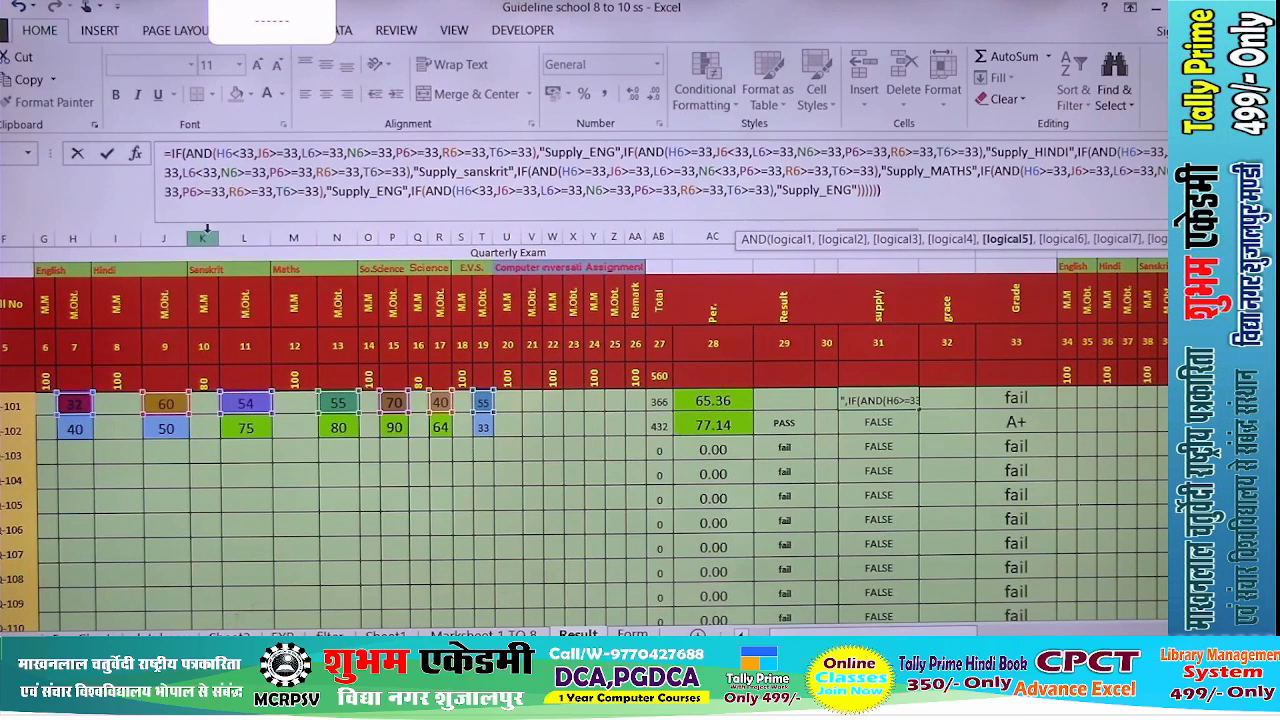
{"action": "key", "text": "Delete"}
{"action": "key", "text": "Delete"}
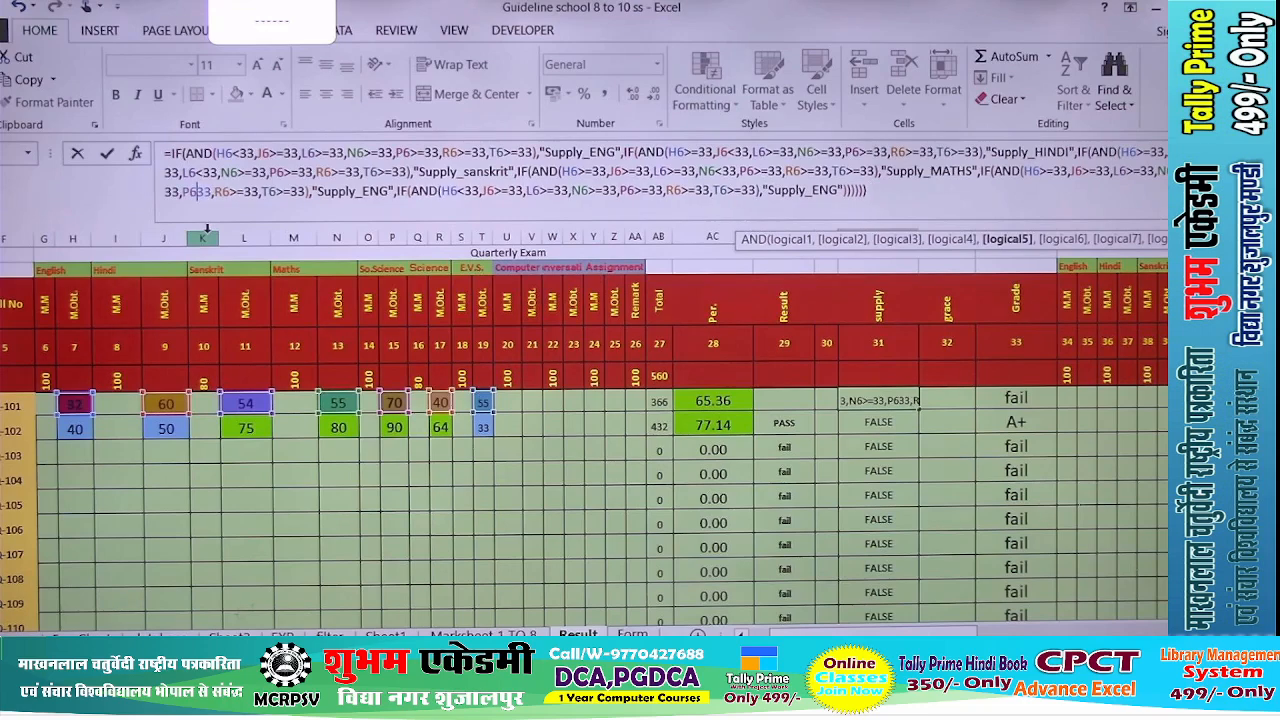
{"action": "type", "text": "<"}
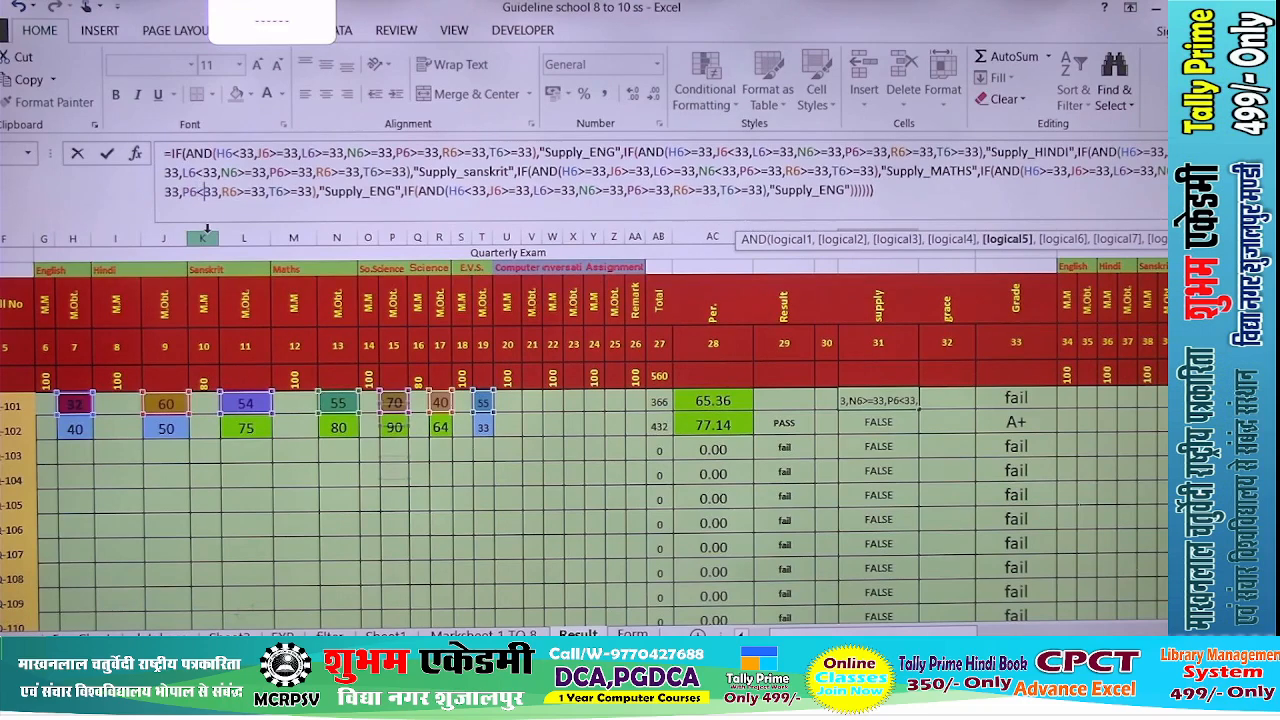
- Make the fifth IF in the AF6 formula return "Supply_So Sci" for Social Science
{"action": "left_click", "coordinate": [324, 191]}
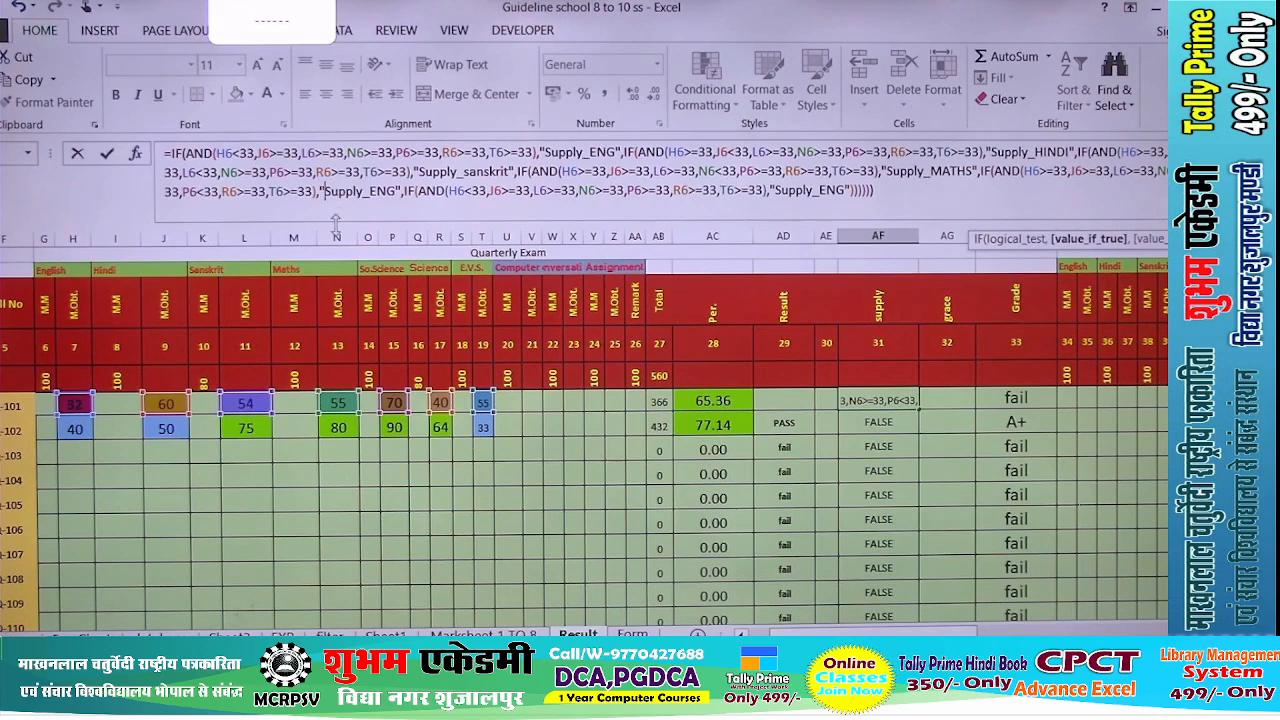
{"action": "key", "text": "Delete"}
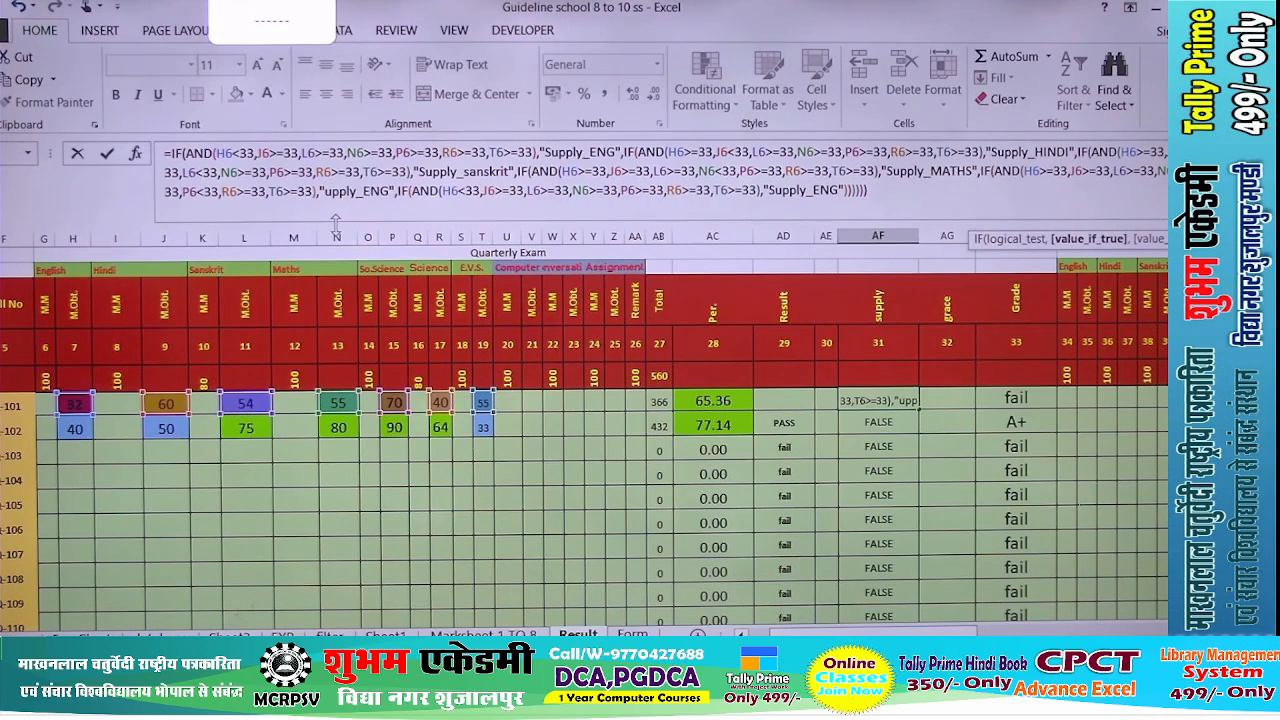
{"action": "type", "text": "S"}
{"action": "key", "text": "Right"}
{"action": "key", "text": "Right"}
{"action": "key", "text": "Right"}
{"action": "key", "text": "Right"}
{"action": "key", "text": "Right"}
{"action": "key", "text": "Right"}
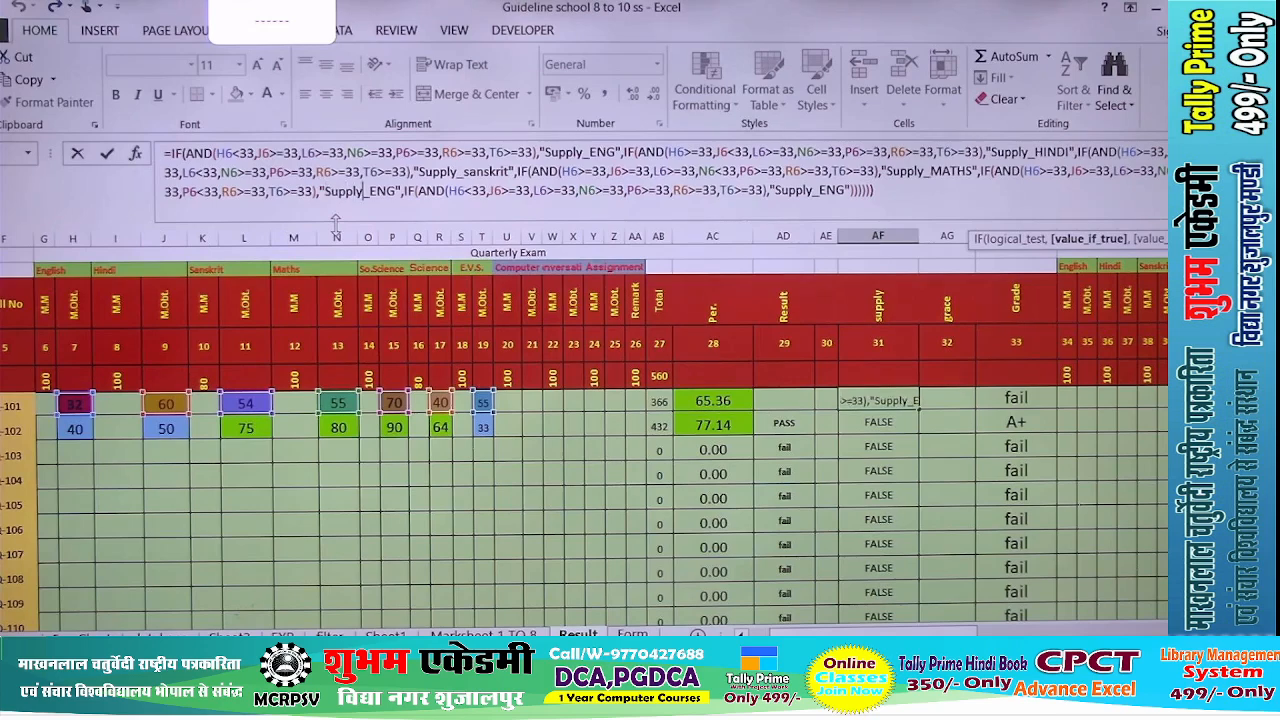
{"action": "key", "text": "Delete"}
{"action": "key", "text": "Delete"}
{"action": "key", "text": "Delete"}
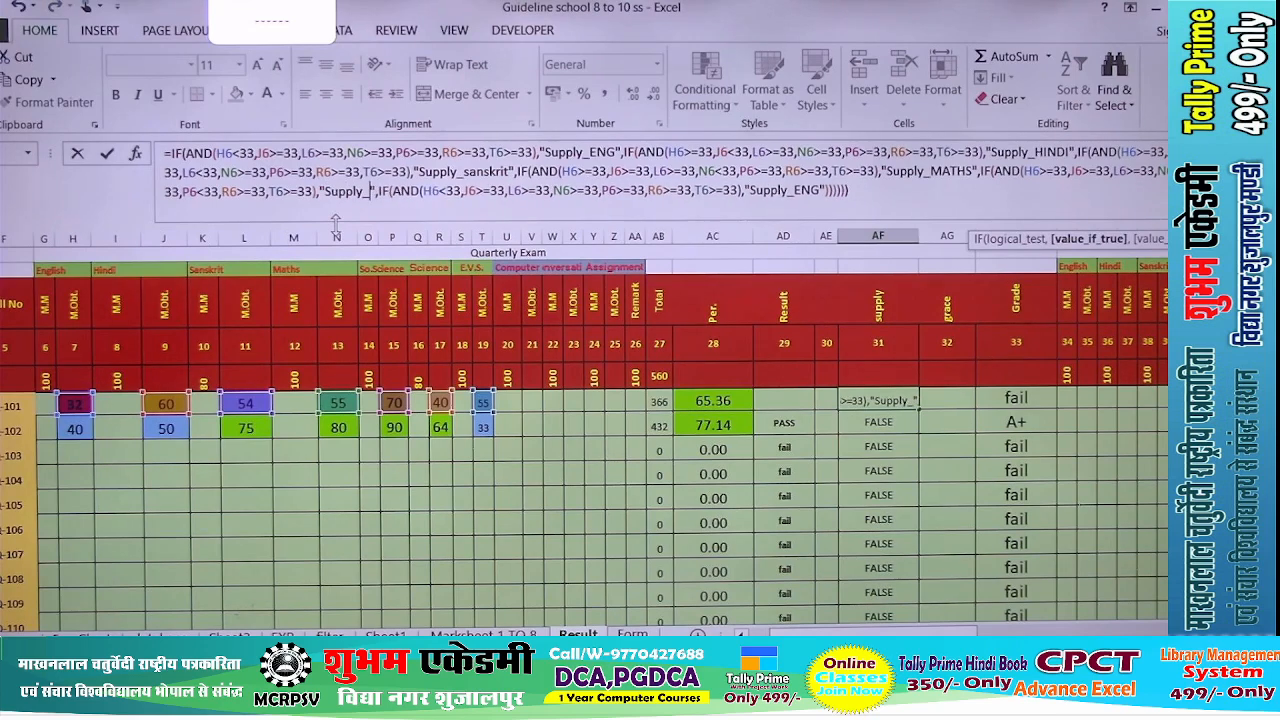
{"action": "type", "text": "So Sci"}
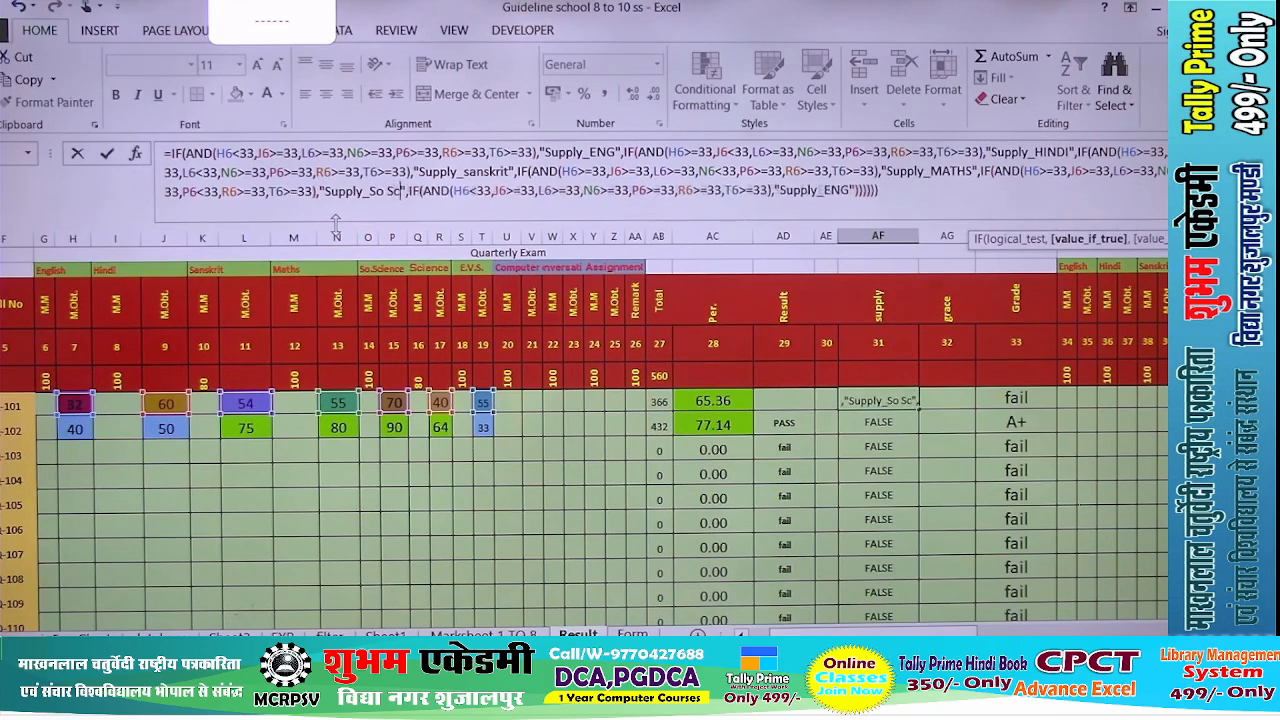
- Change the sixth IF test in the AF6 formula to H6>=33 and R6<33
{"action": "left_click", "coordinate": [470, 190]}
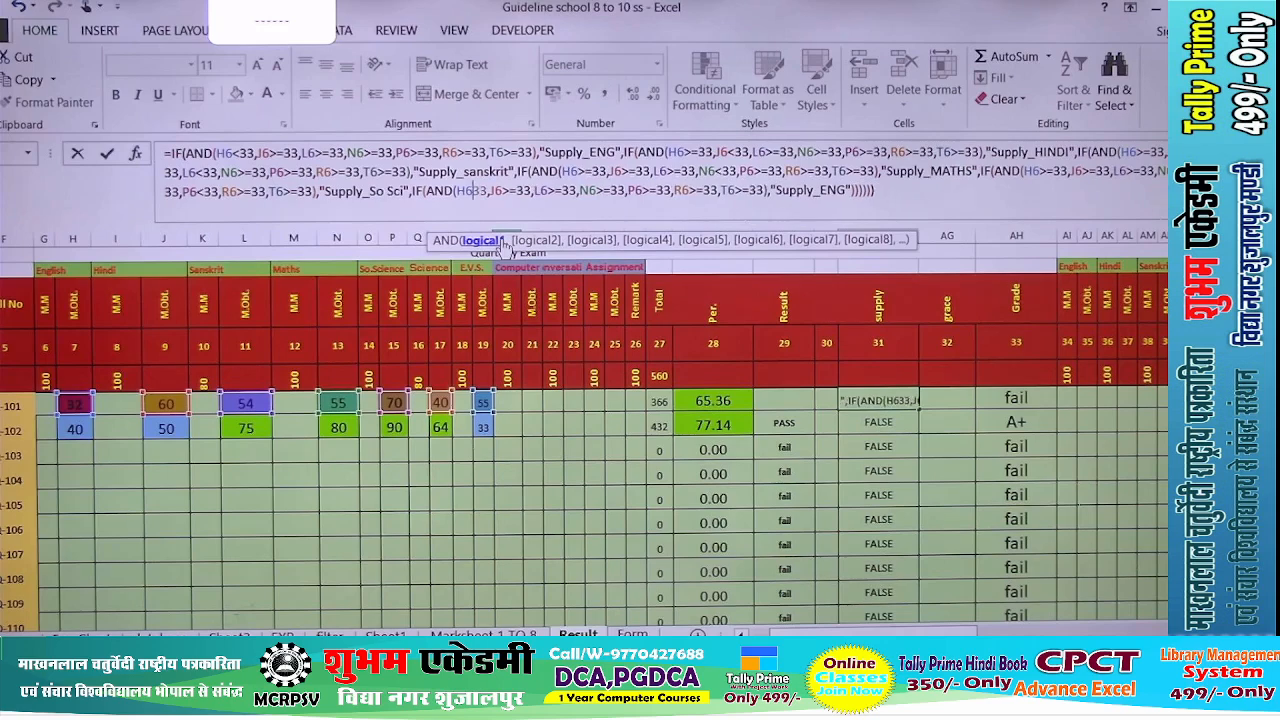
{"action": "key", "text": "Delete"}
{"action": "type", "text": ">="}
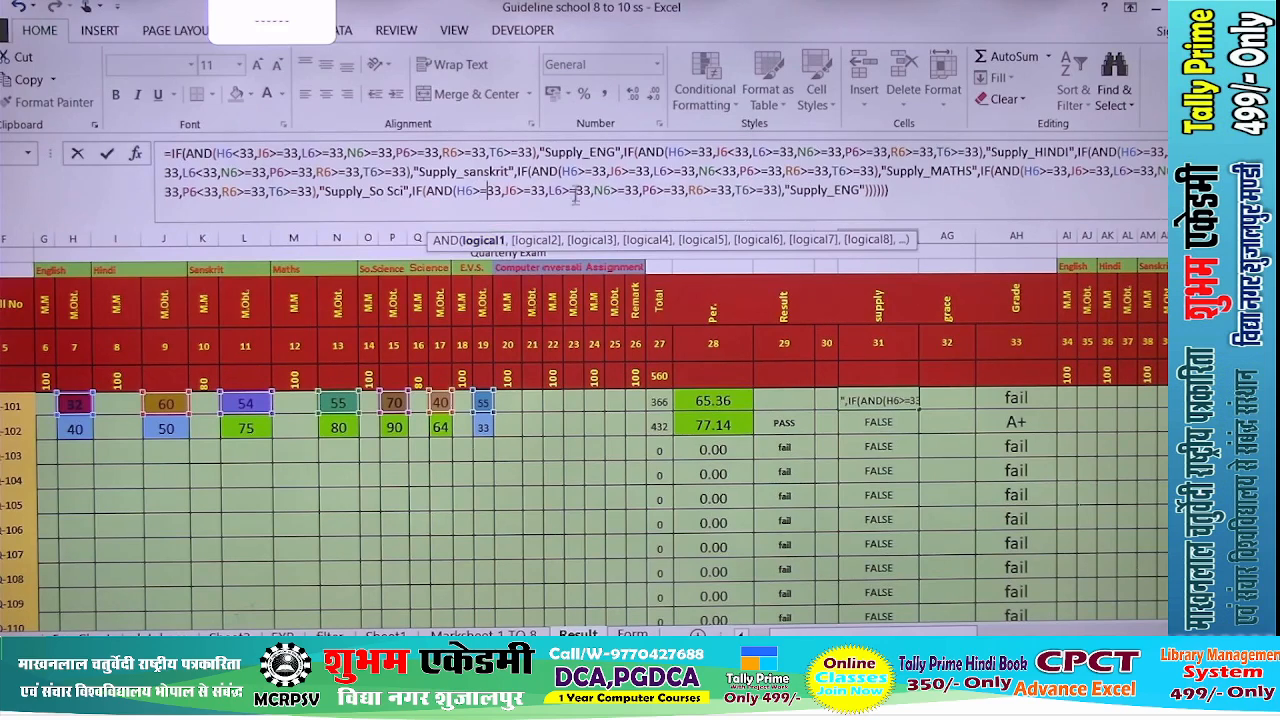
{"action": "left_click", "coordinate": [702, 190]}
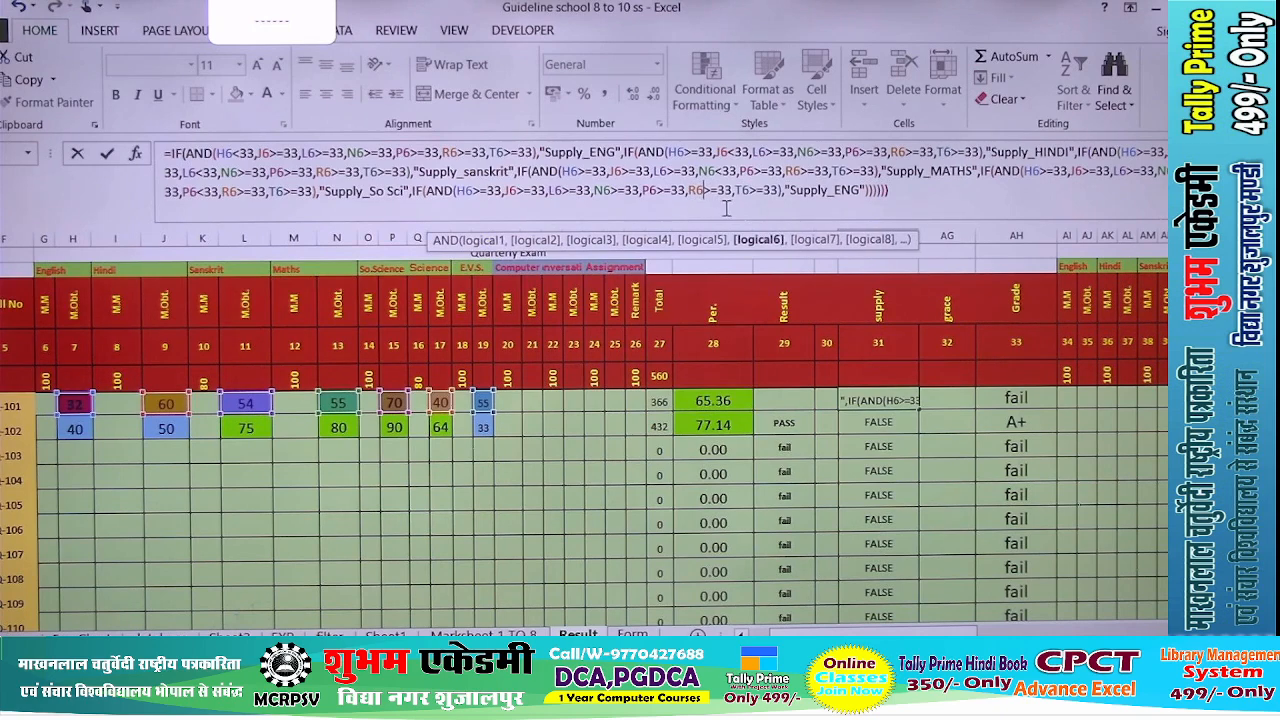
{"action": "key", "text": "Delete"}
{"action": "key", "text": "Delete"}
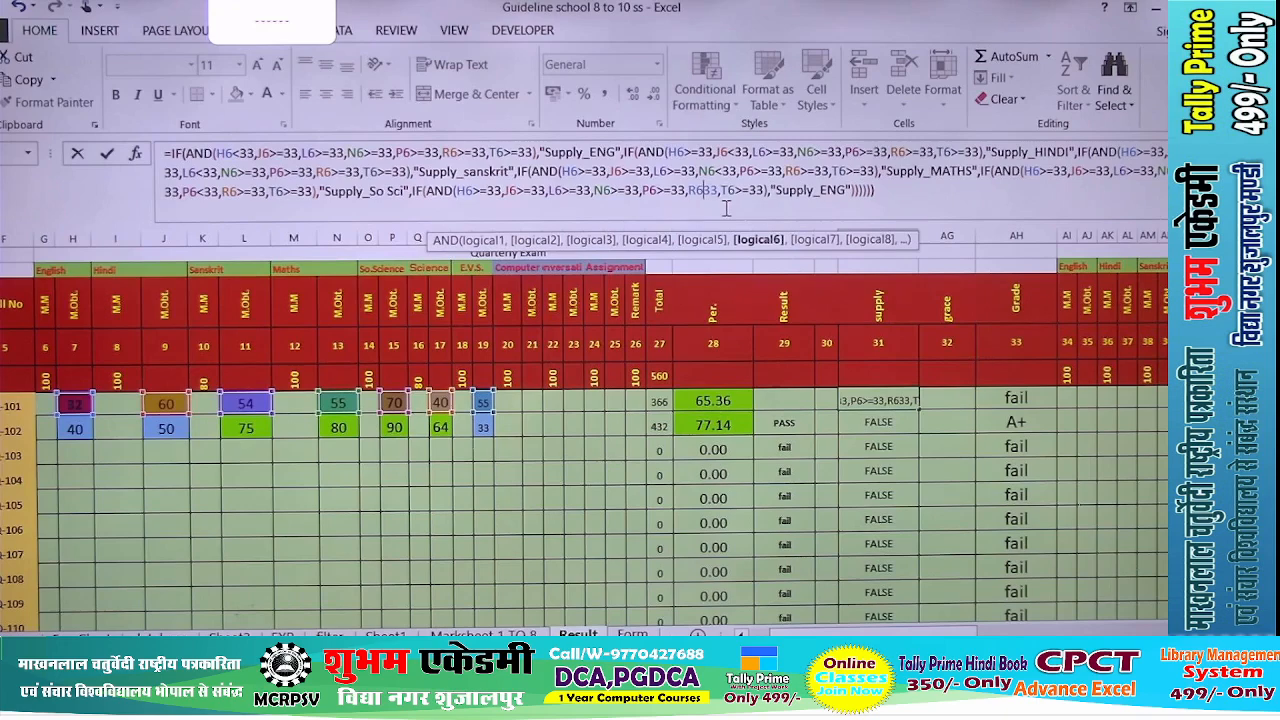
{"action": "type", "text": "<"}
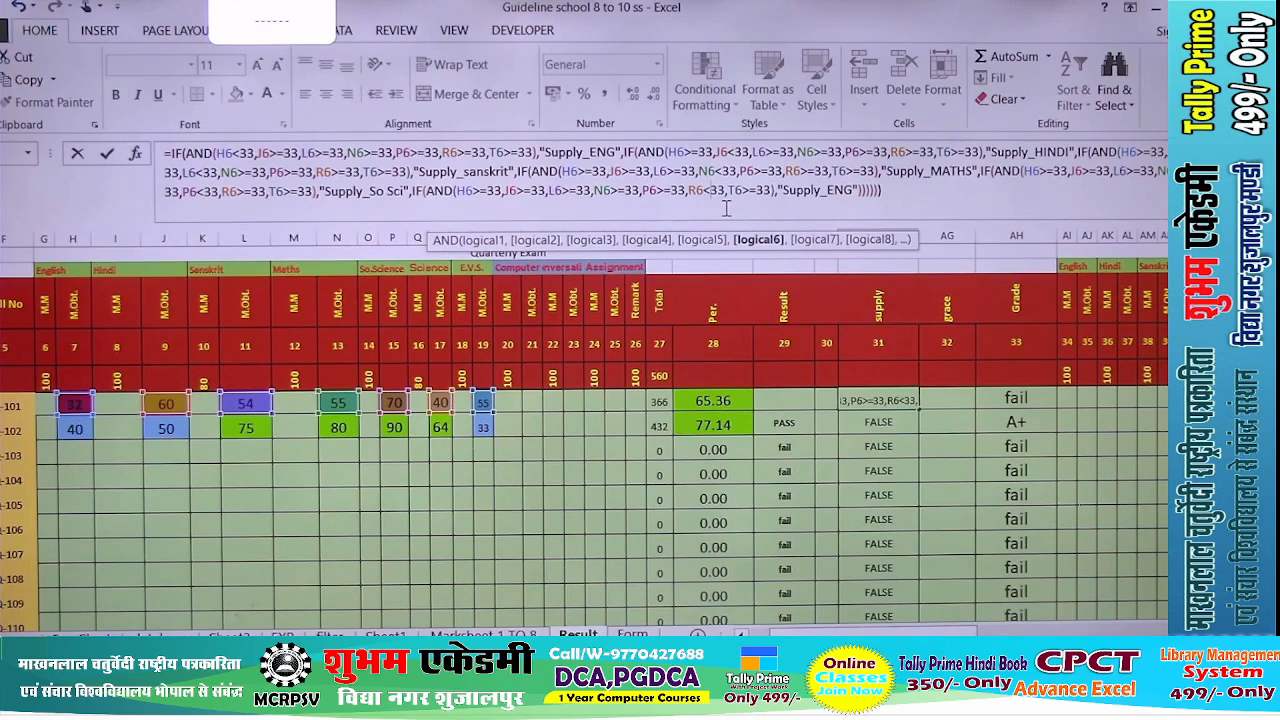
- Make the sixth IF return "Supply_Sci" and append a copy of the "Supply_ENG" IF block as the seventh nested IF
{"action": "left_click", "coordinate": [826, 190]}
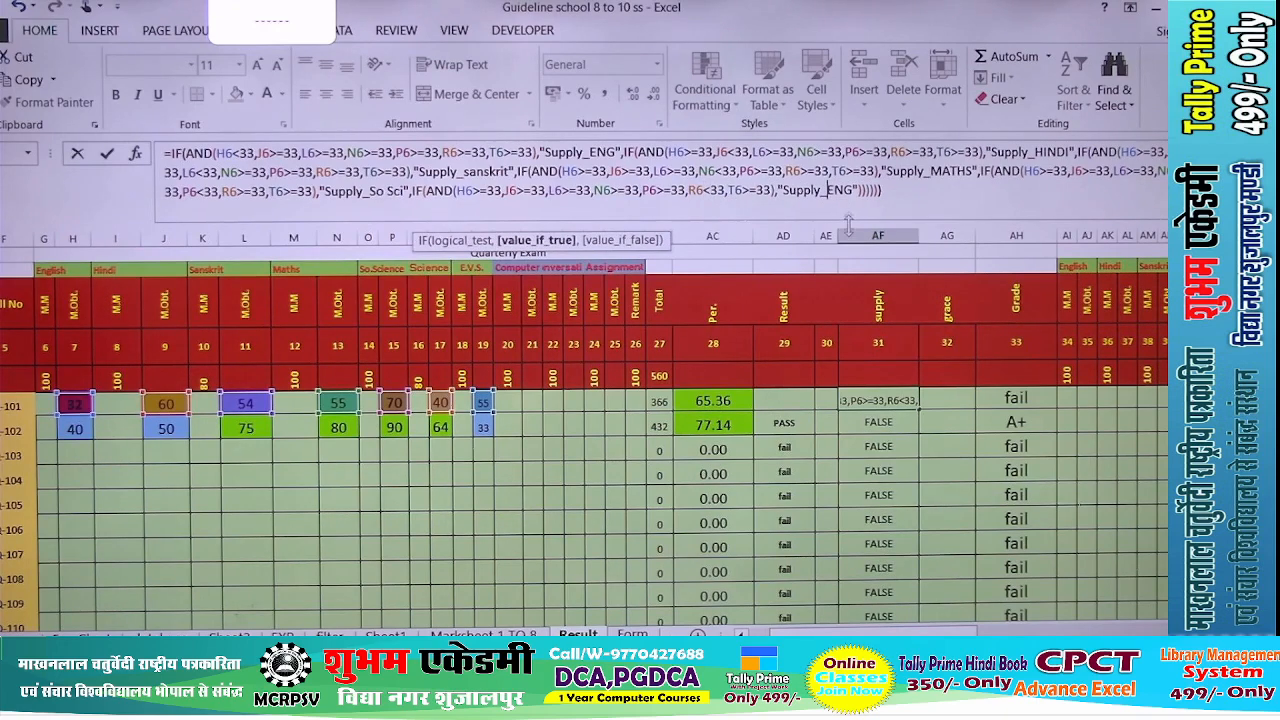
{"action": "key", "text": "Delete"}
{"action": "key", "text": "Delete"}
{"action": "key", "text": "Delete"}
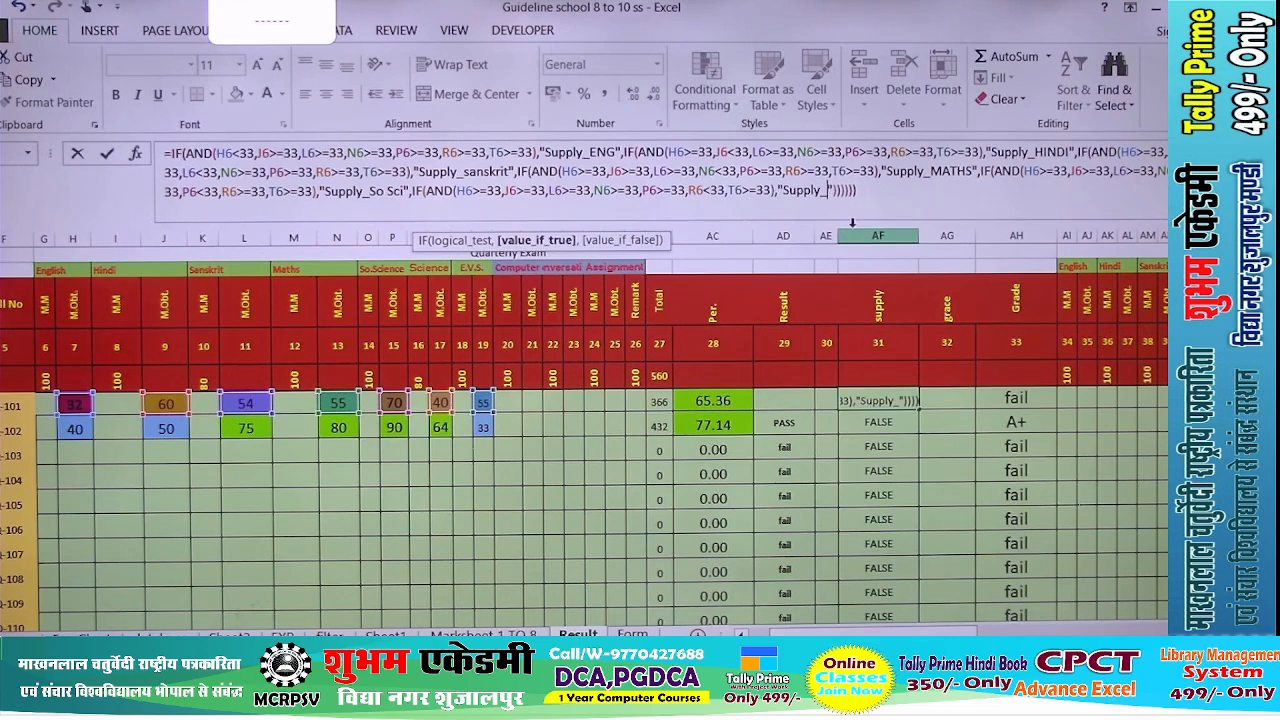
{"action": "type", "text": "Sci\","}
{"action": "type", "text": "IF(AND(H6<33,J6>=33,L6>=33,N6>=33,P6>=33,R6>=33,T6>=33),\"Supply_ENG\""}
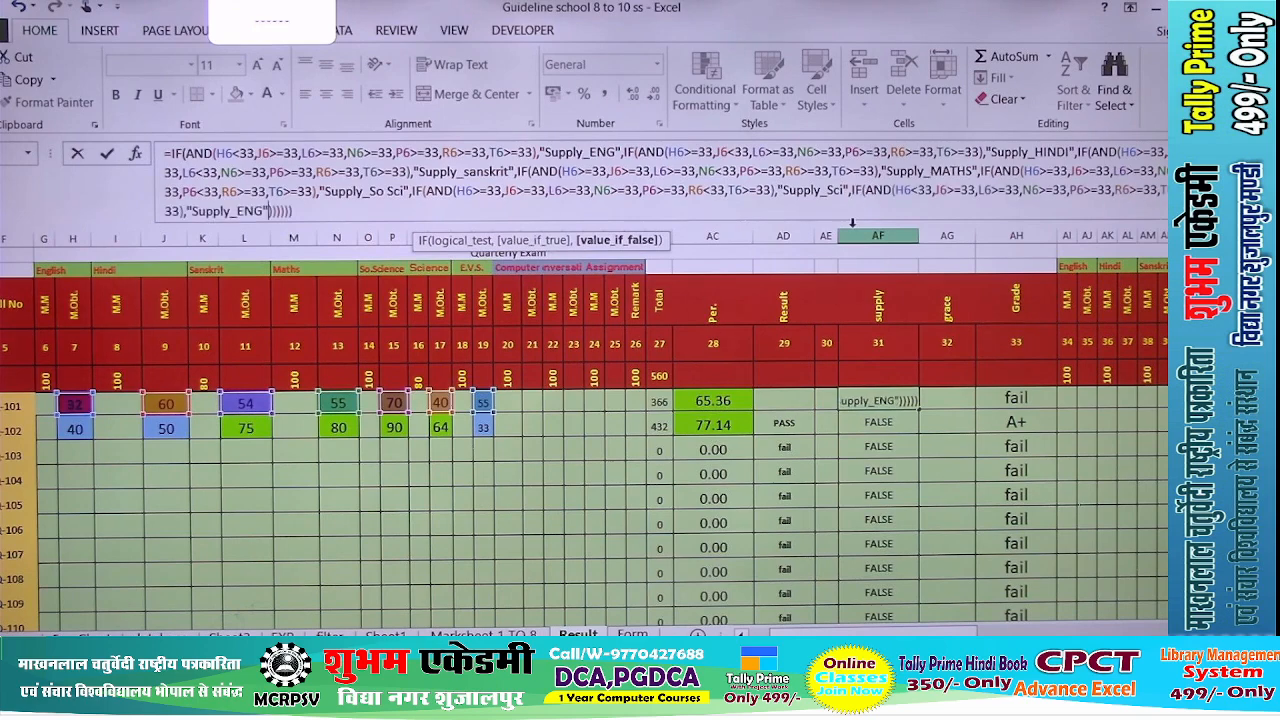
- Change the seventh IF test in the AF6 formula to H6>=33 and T6<33
{"action": "left_click_drag", "start_coordinate": [918, 190], "coordinate": [941, 265]}
{"action": "key", "text": "Right"}
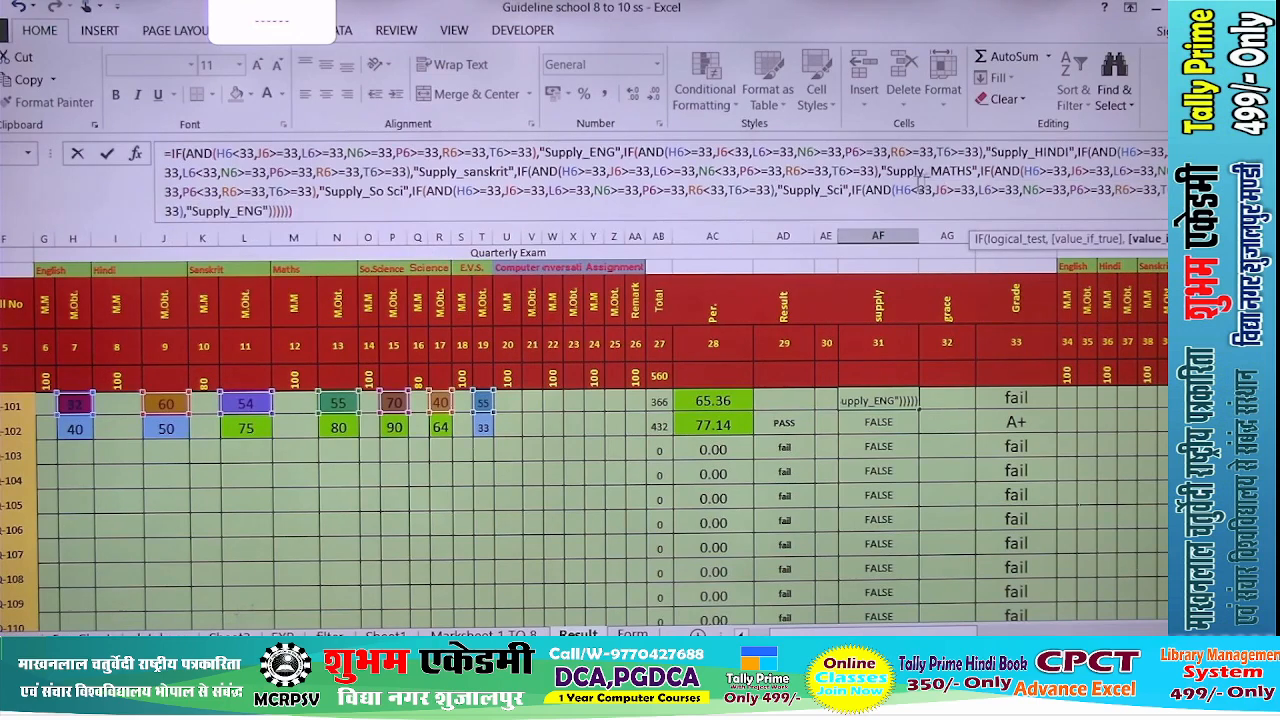
{"action": "double_click", "coordinate": [904, 190]}
{"action": "key", "text": "Right"}
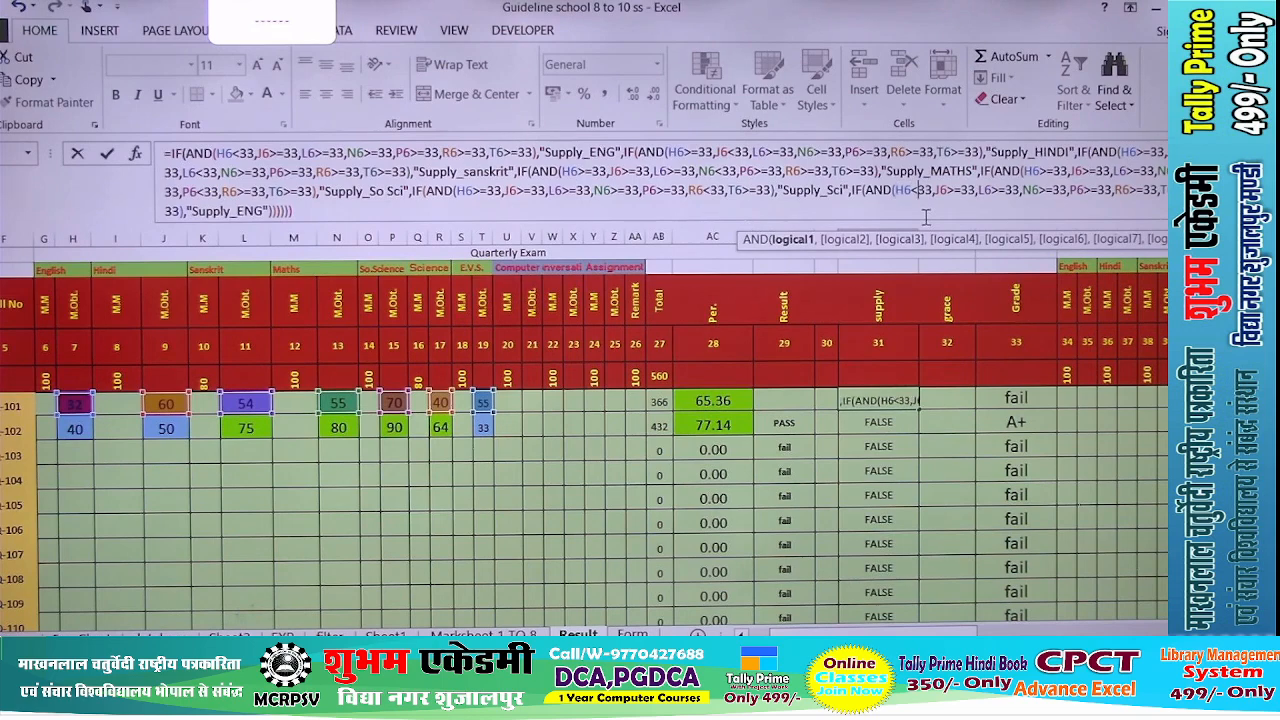
{"action": "key", "text": "Delete"}
{"action": "type", "text": ">="}
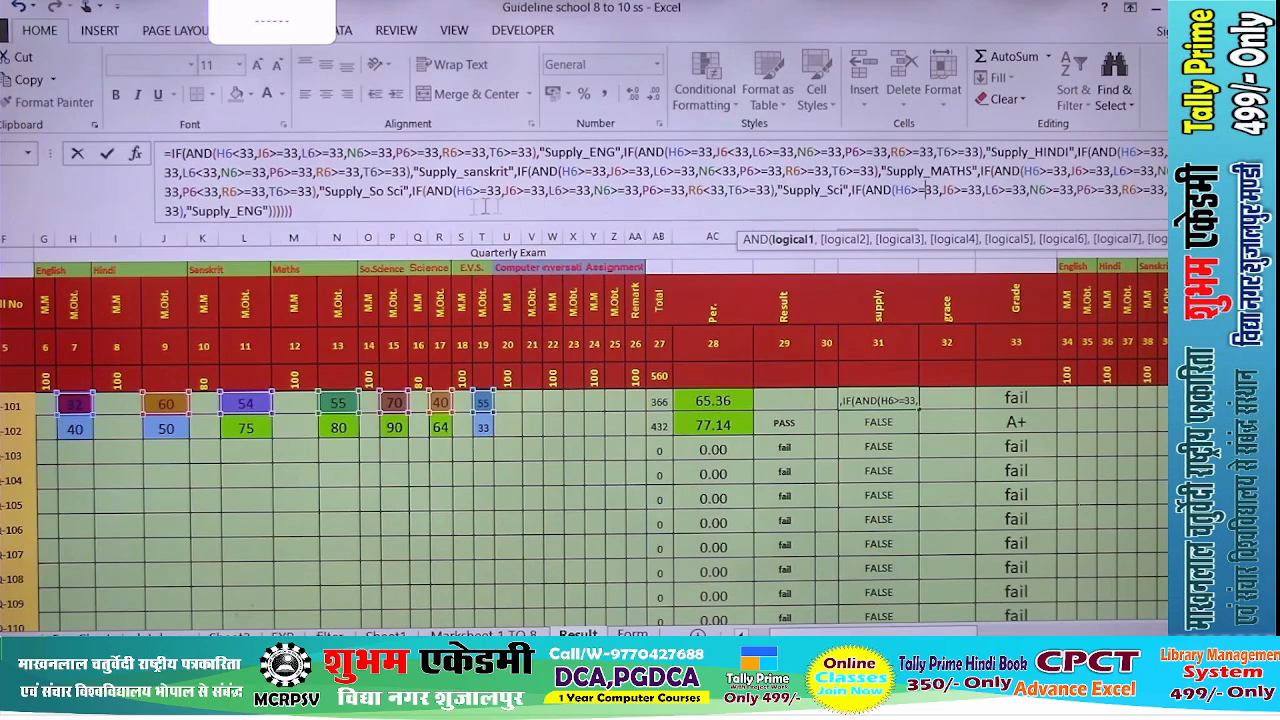
{"action": "left_click", "coordinate": [170, 211]}
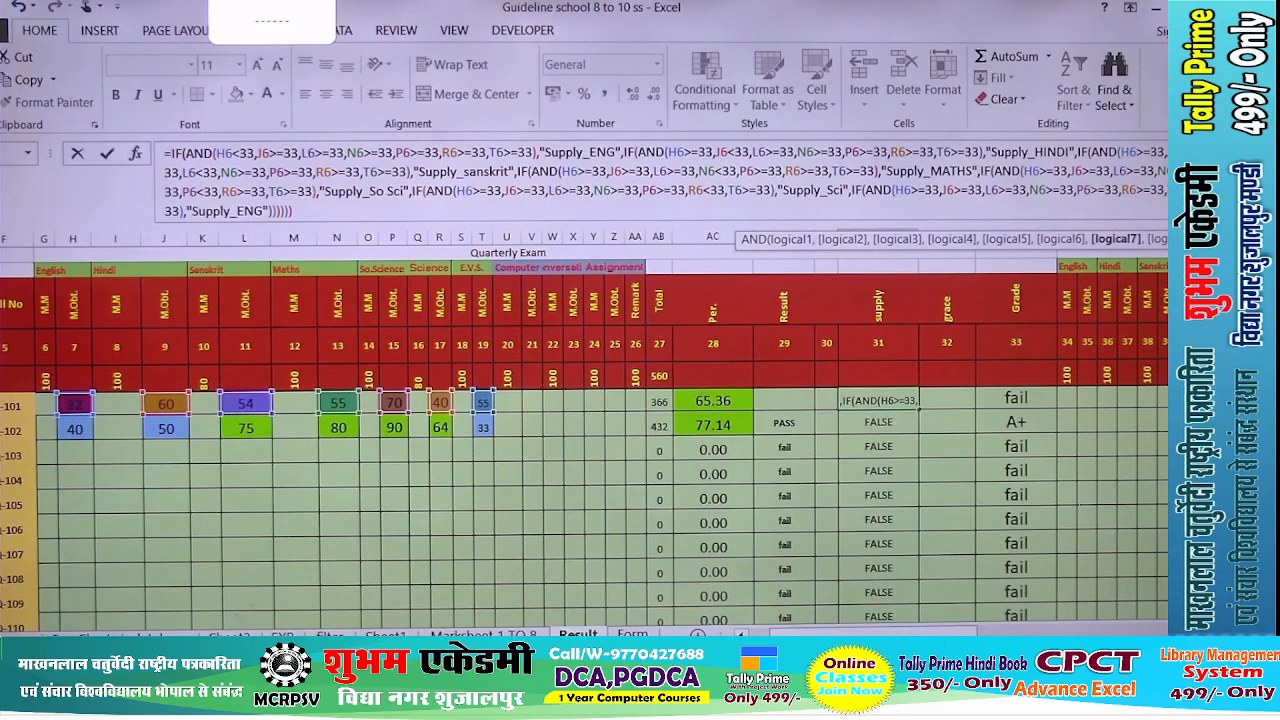
{"action": "type", "text": "T6"}
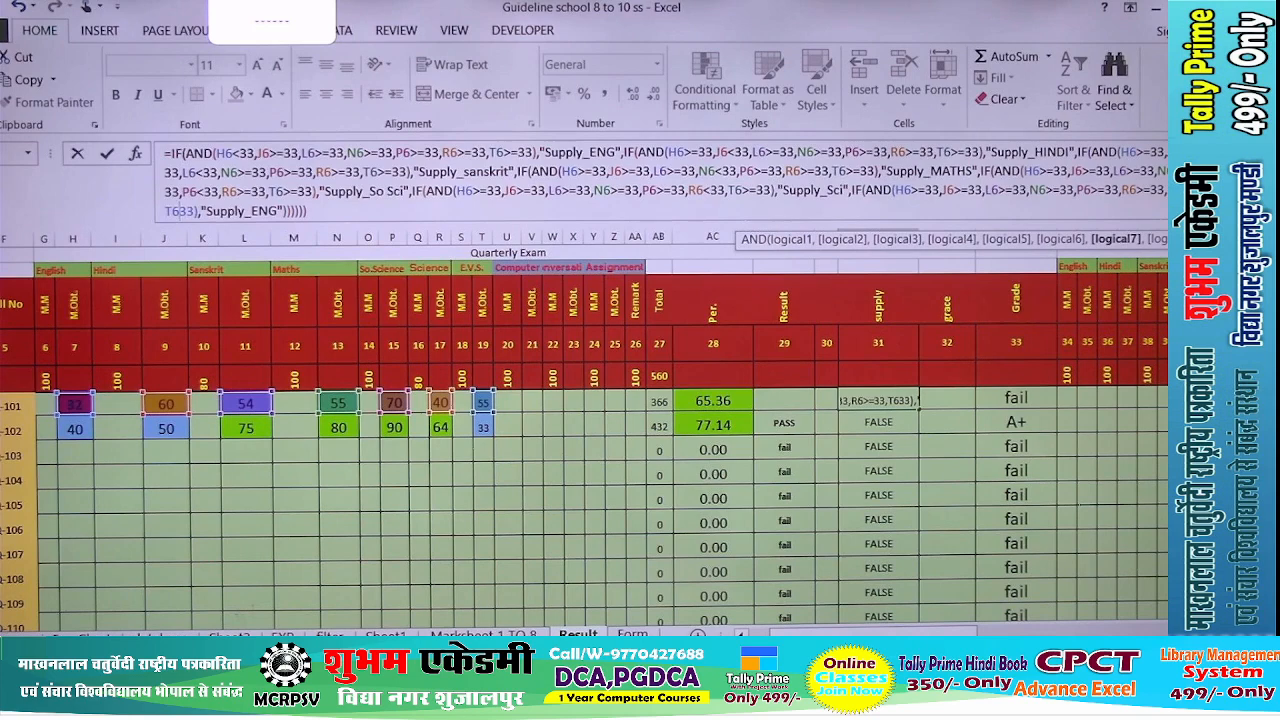
{"action": "type", "text": "<"}
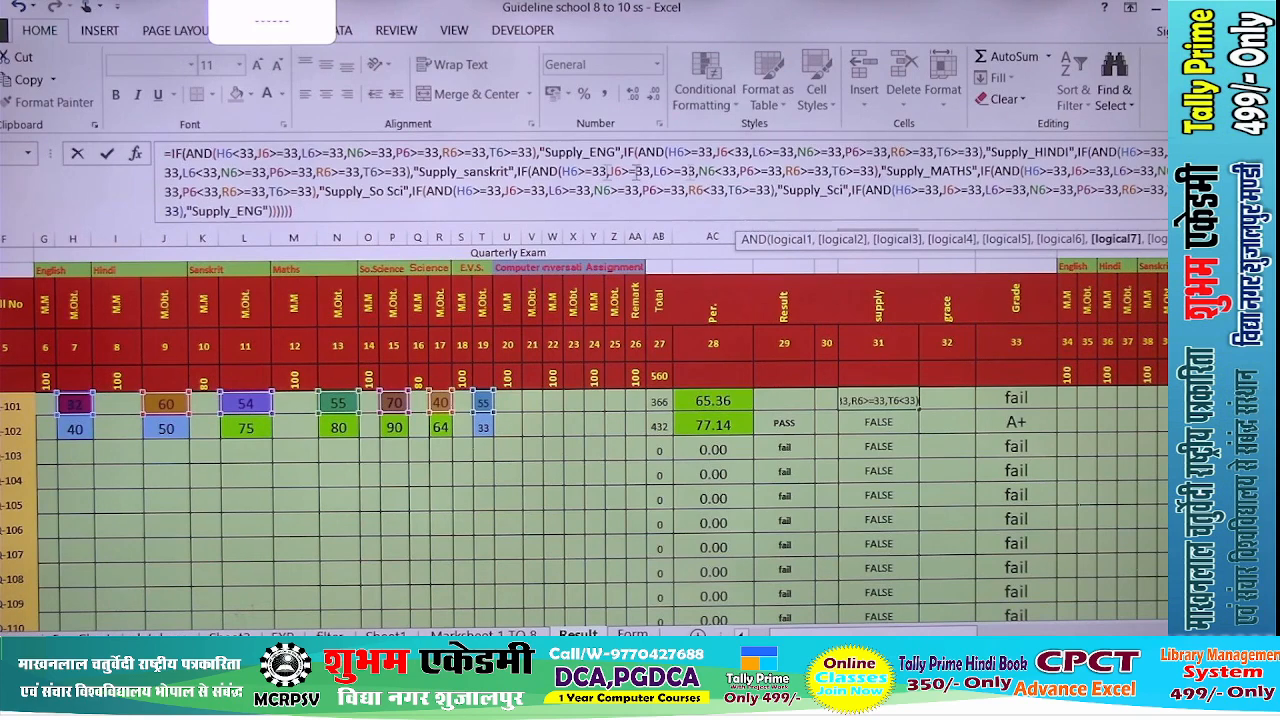
- Make the seventh IF return "Supply_EVS", enter the completed formula and reselect cell AF6
{"action": "left_click", "coordinate": [259, 210]}
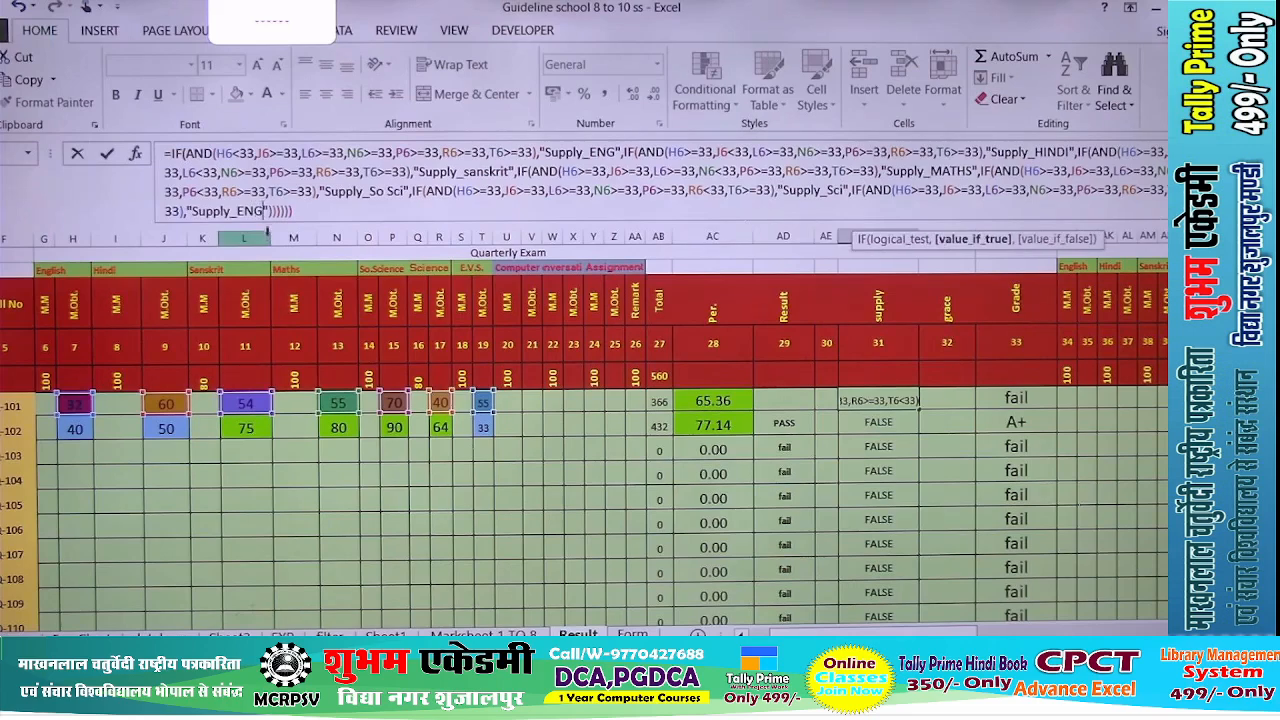
{"action": "key", "text": "BackSpace"}
{"action": "key", "text": "BackSpace"}
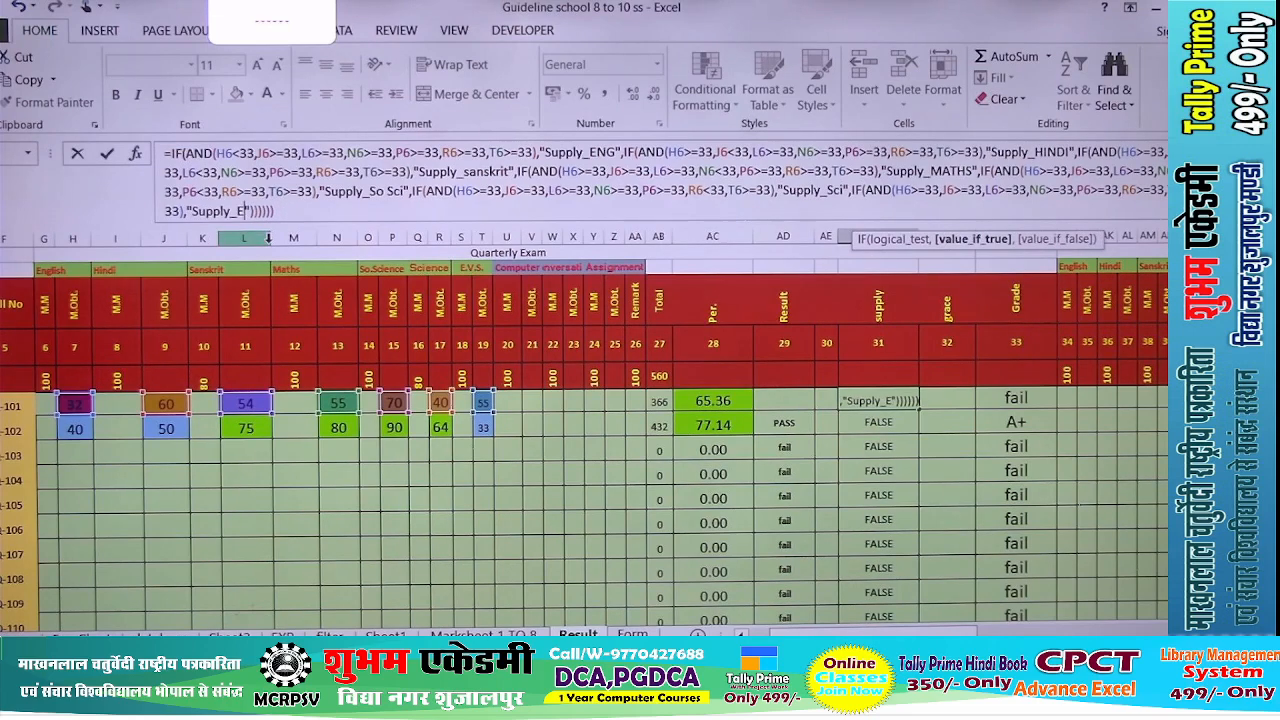
{"action": "type", "text": "VS"}
{"action": "key", "text": "Return"}
{"action": "key", "text": "Return"}
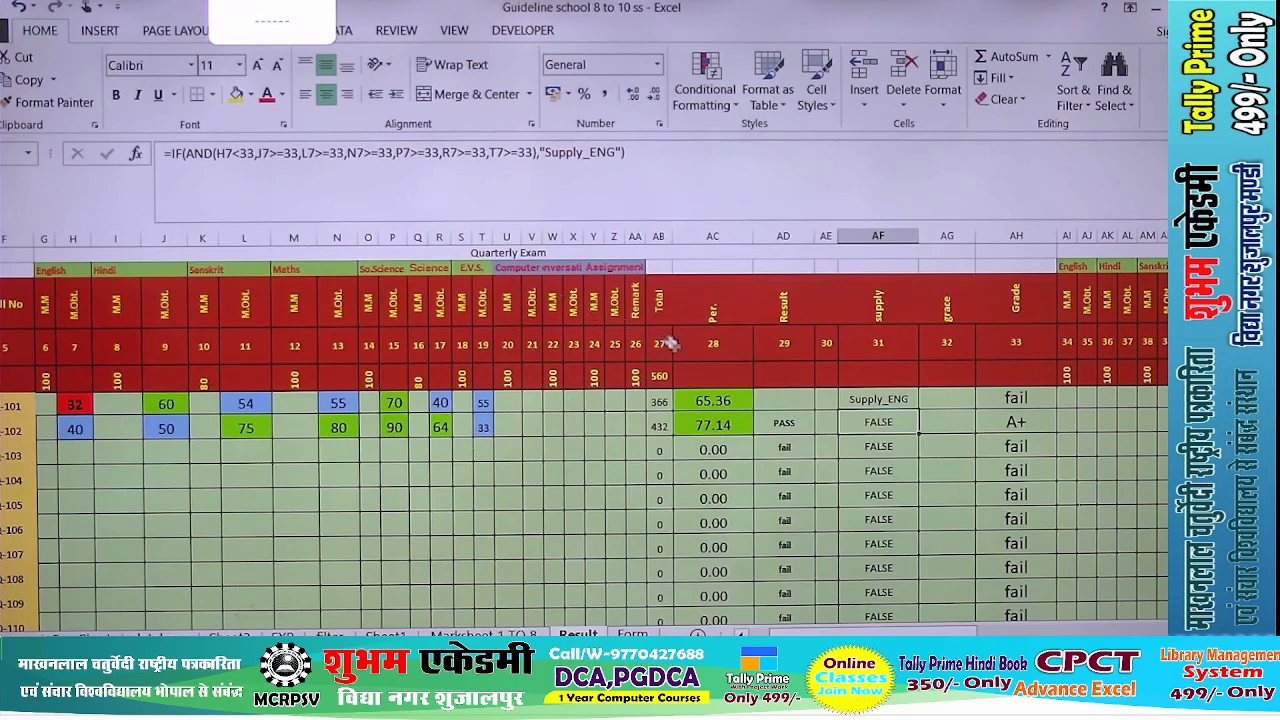
{"action": "left_click", "coordinate": [865, 398]}
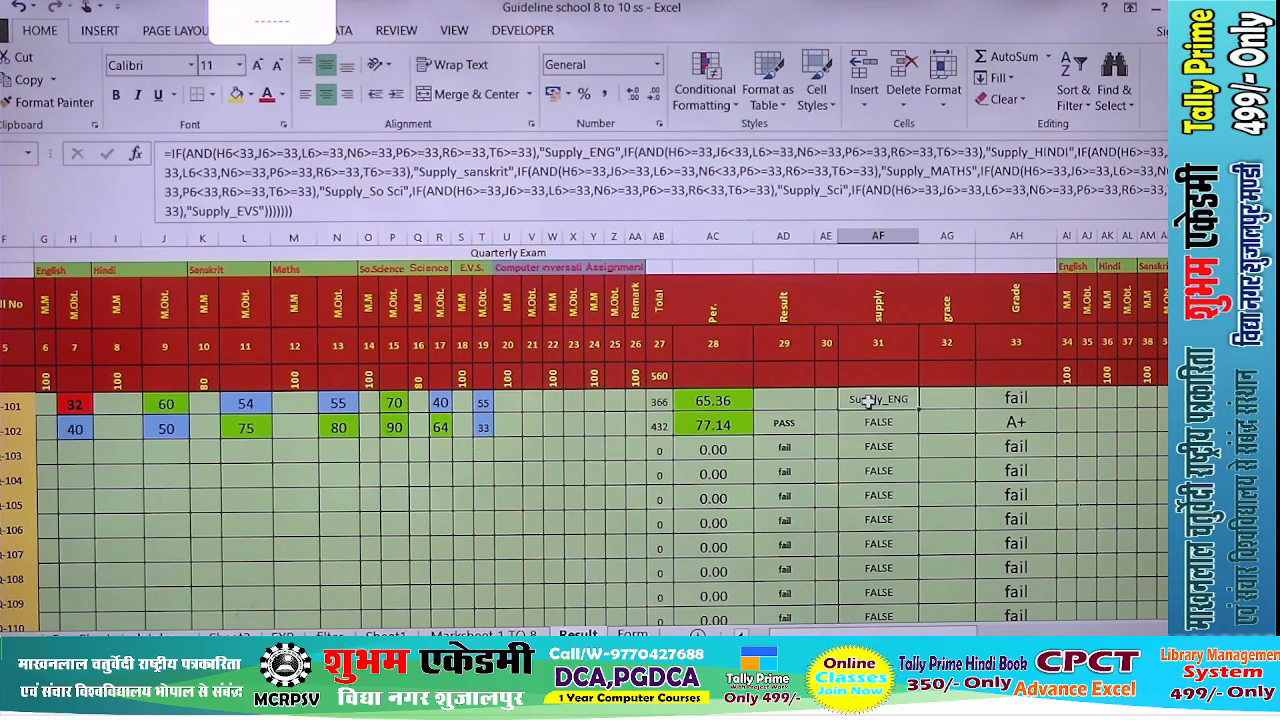
- Fill the AF6 formula down the supply column and set the Hindi marks of roll number Q-102 to 21
{"action": "double_click", "coordinate": [918, 409]}
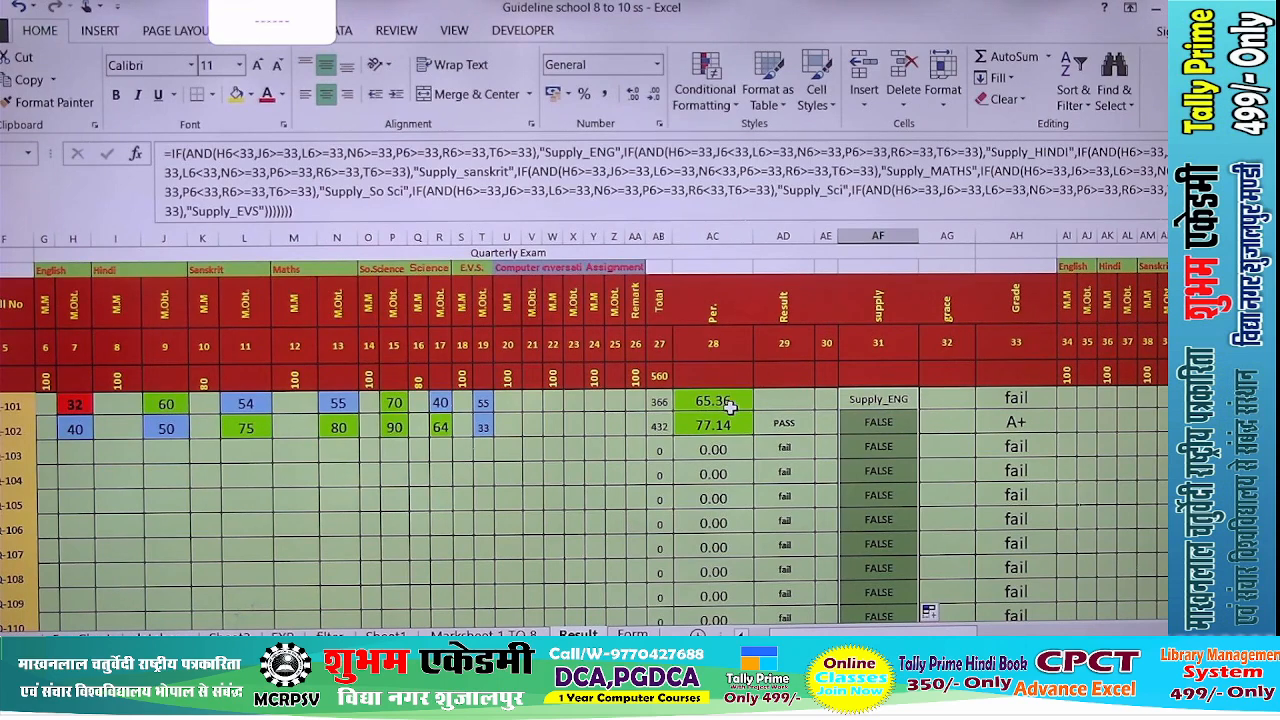
{"action": "left_click", "coordinate": [873, 404]}
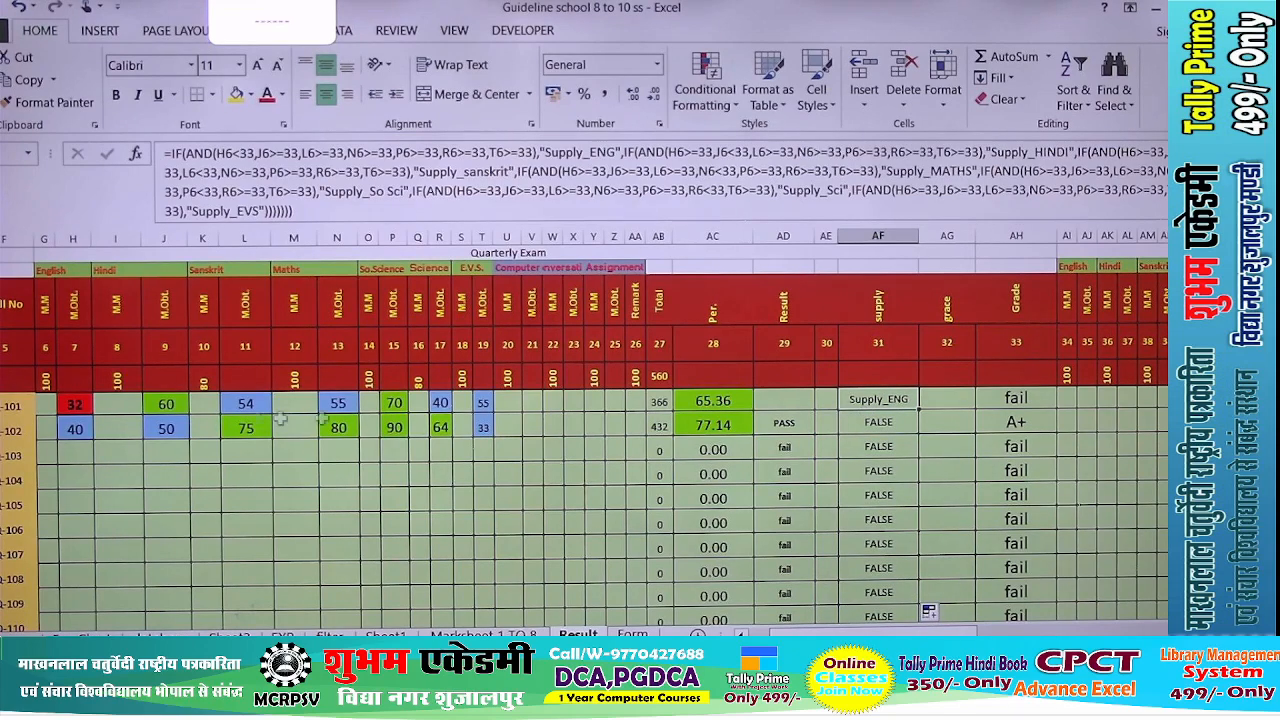
{"action": "left_click", "coordinate": [166, 428]}
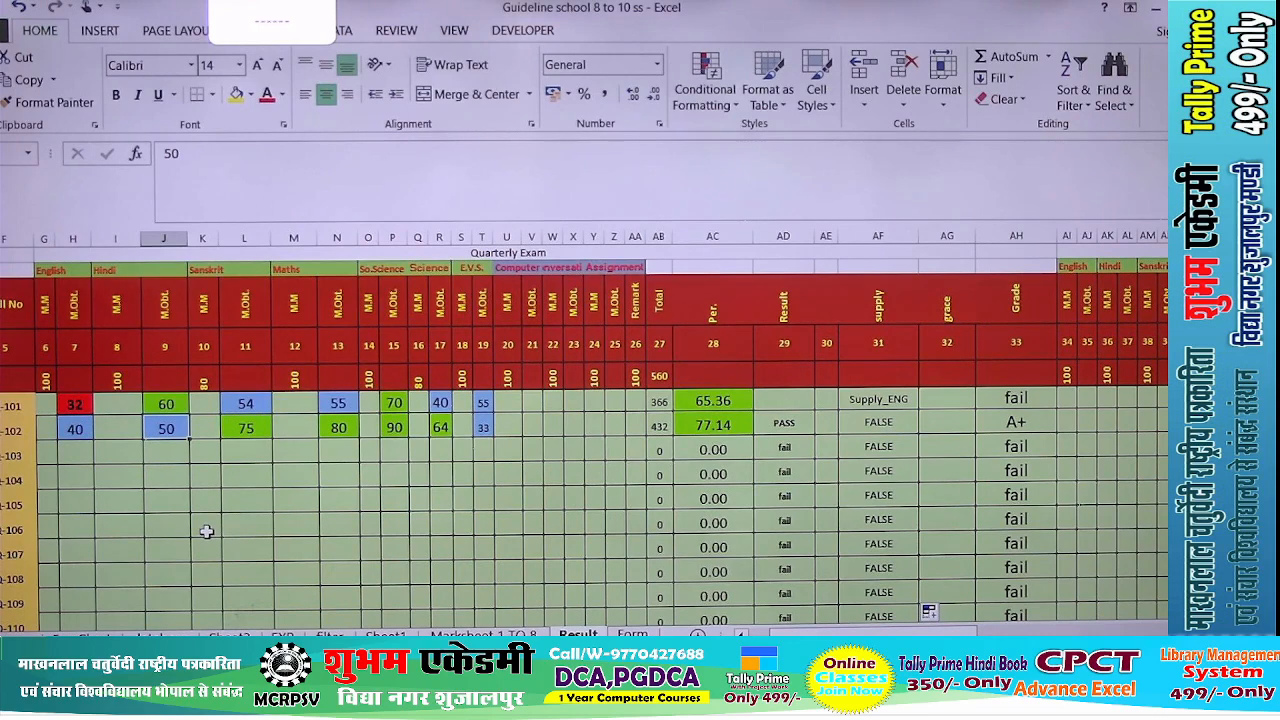
{"action": "type", "text": "21"}
{"action": "key", "text": "Return"}
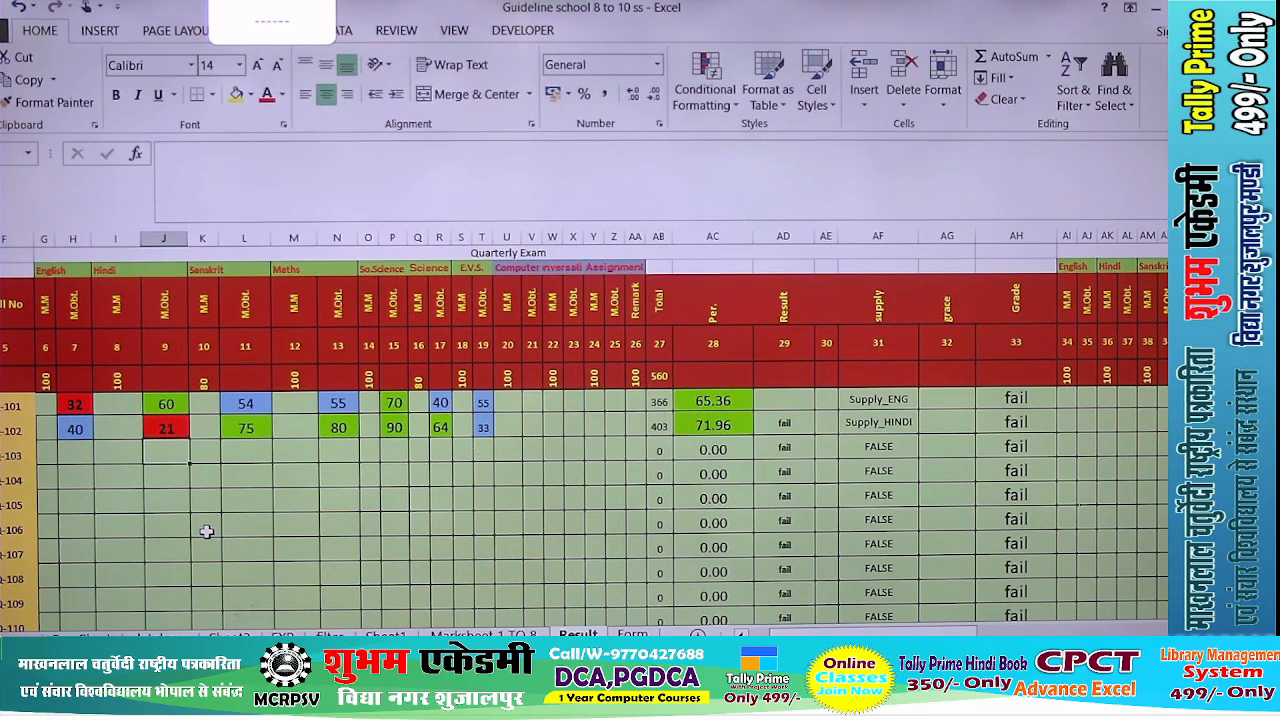
- Enter the obtained marks for roll number Q-103: English 45, Hindi 55 and Sanskrit 12
{"action": "left_click", "coordinate": [74, 452]}
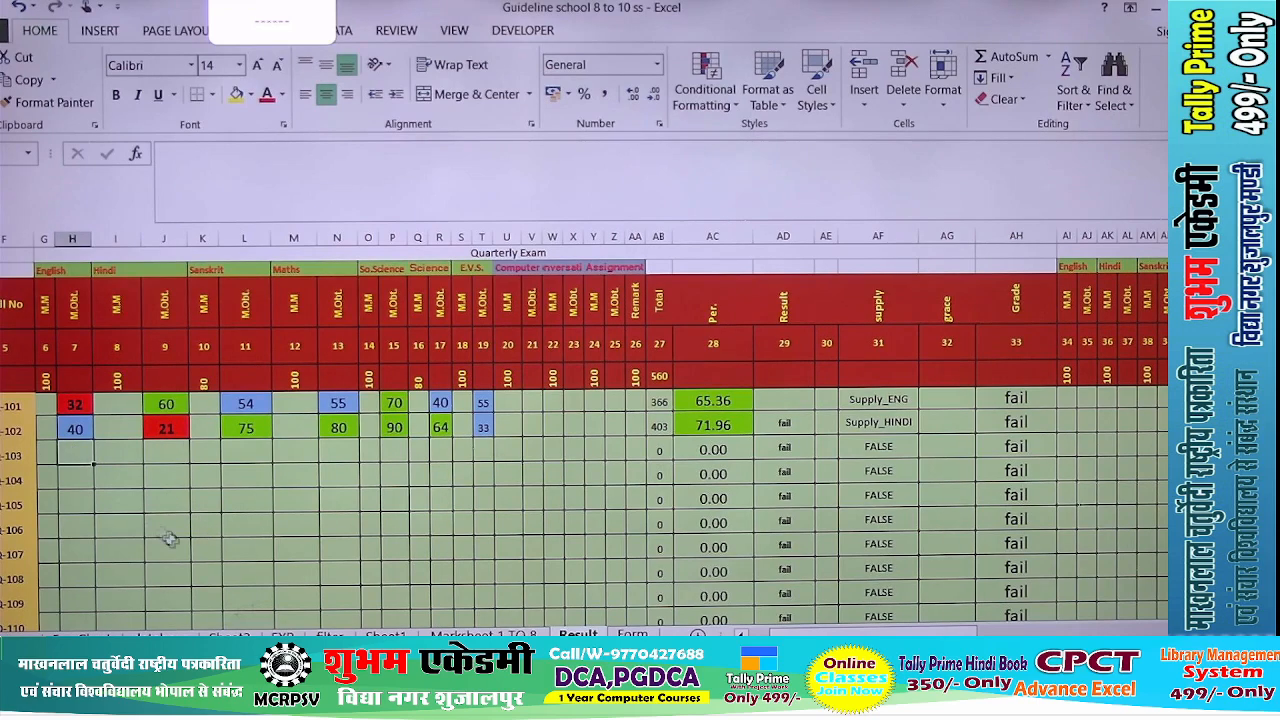
{"action": "type", "text": "45"}
{"action": "key", "text": "Tab"}
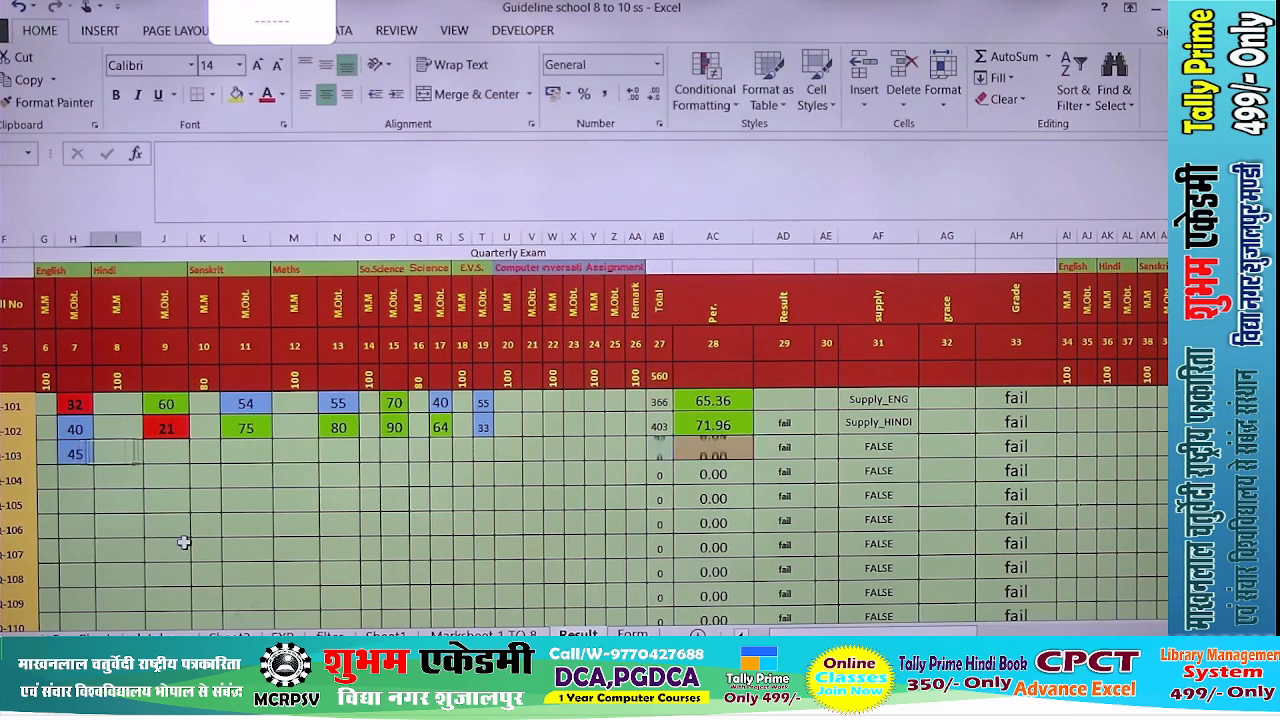
{"action": "type", "text": "5"}
{"action": "key", "text": "Escape"}
{"action": "key", "text": "Tab"}
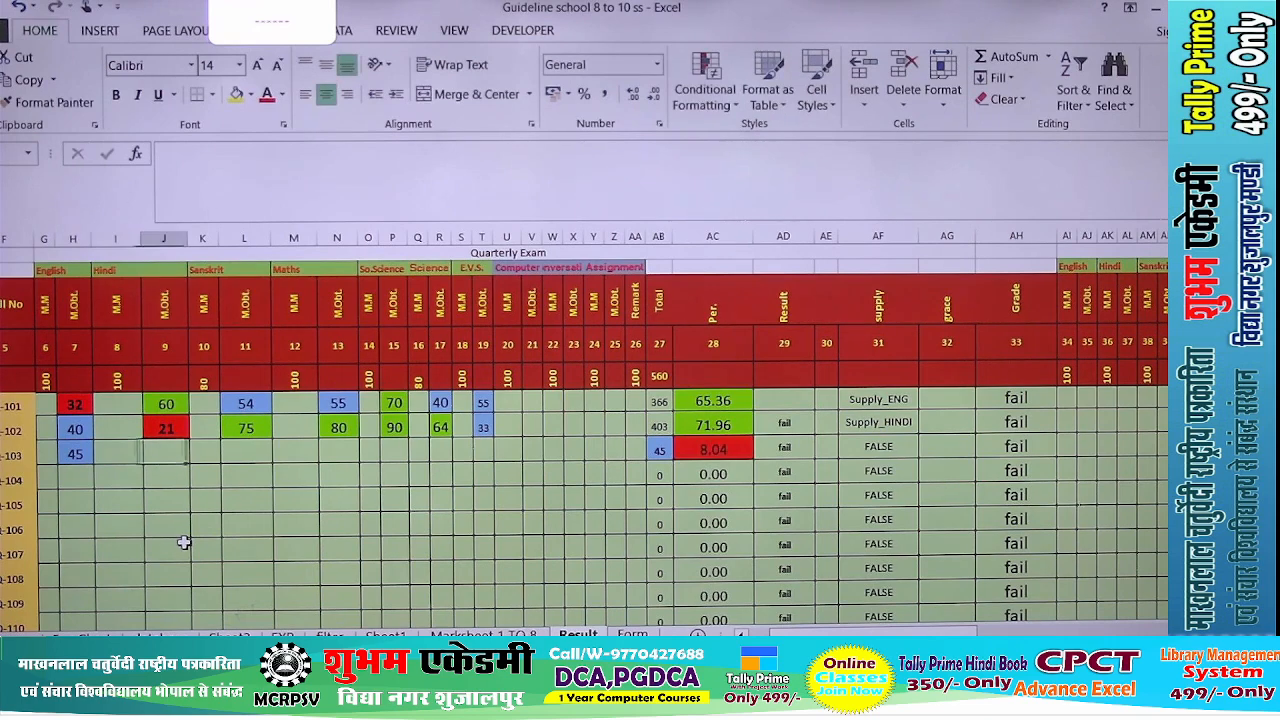
{"action": "type", "text": "55"}
{"action": "key", "text": "Tab"}
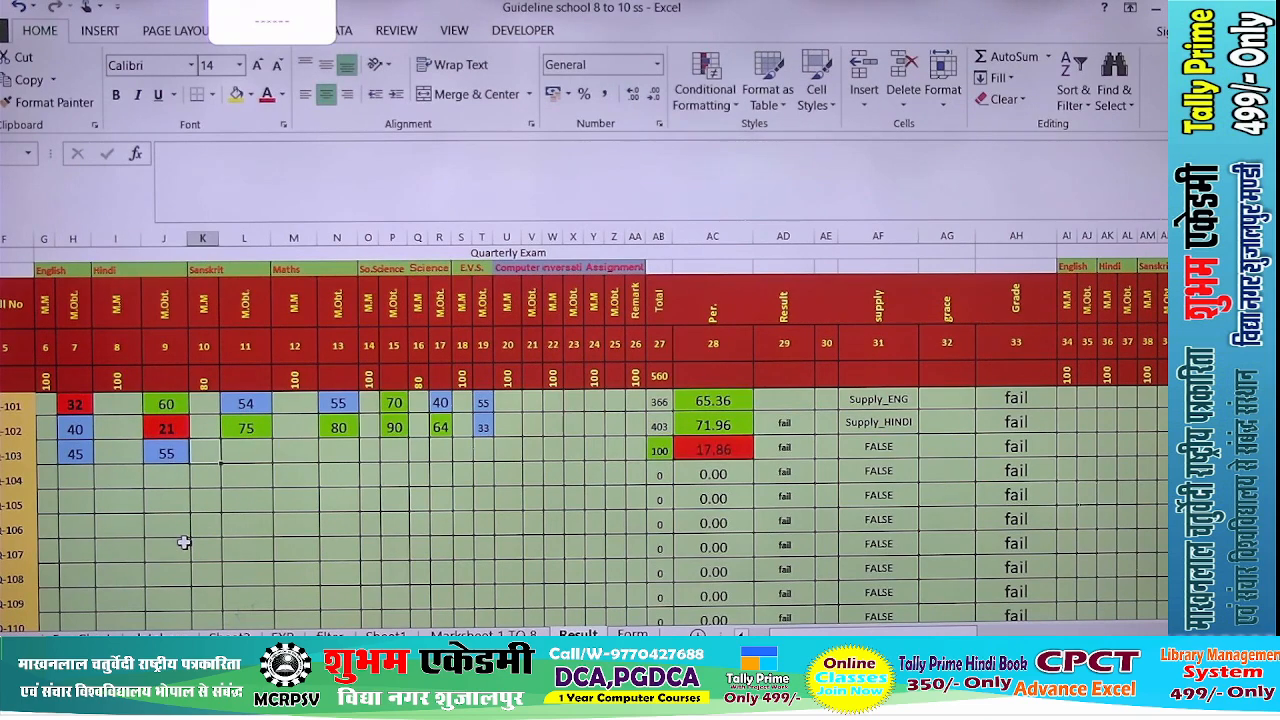
{"action": "key", "text": "Tab"}
{"action": "type", "text": "12"}
{"action": "key", "text": "Tab"}
{"action": "key", "text": "Tab"}
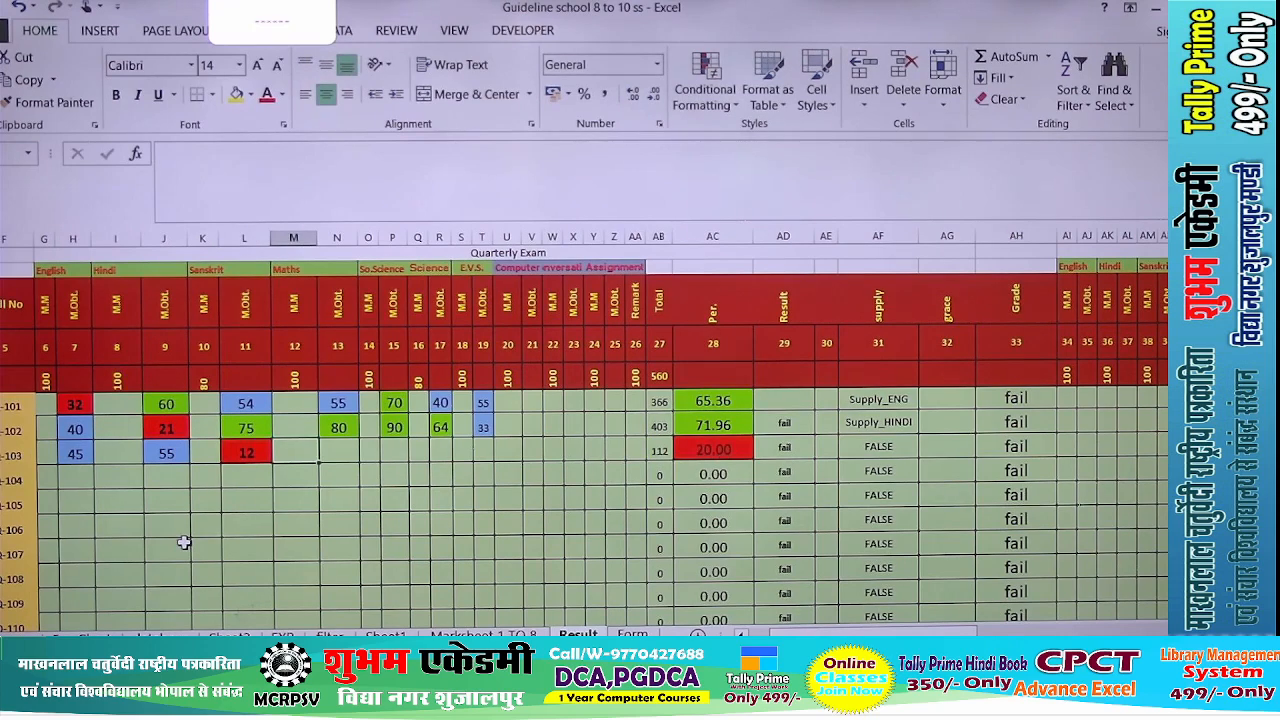
- Complete the Q-103 marks with Maths 55, So.Science 54, Science 54 and E.V.S. 55
{"action": "type", "text": "55"}
{"action": "key", "text": "Tab"}
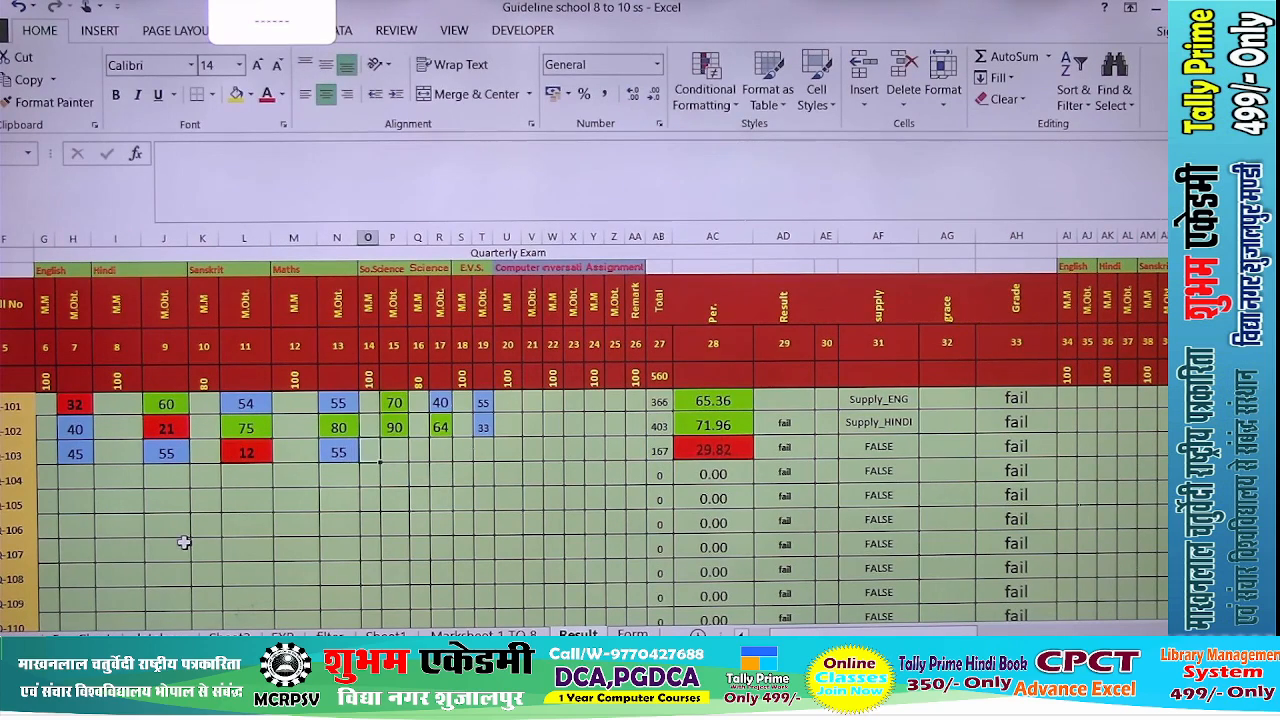
{"action": "key", "text": "Tab"}
{"action": "type", "text": "54"}
{"action": "key", "text": "Right"}
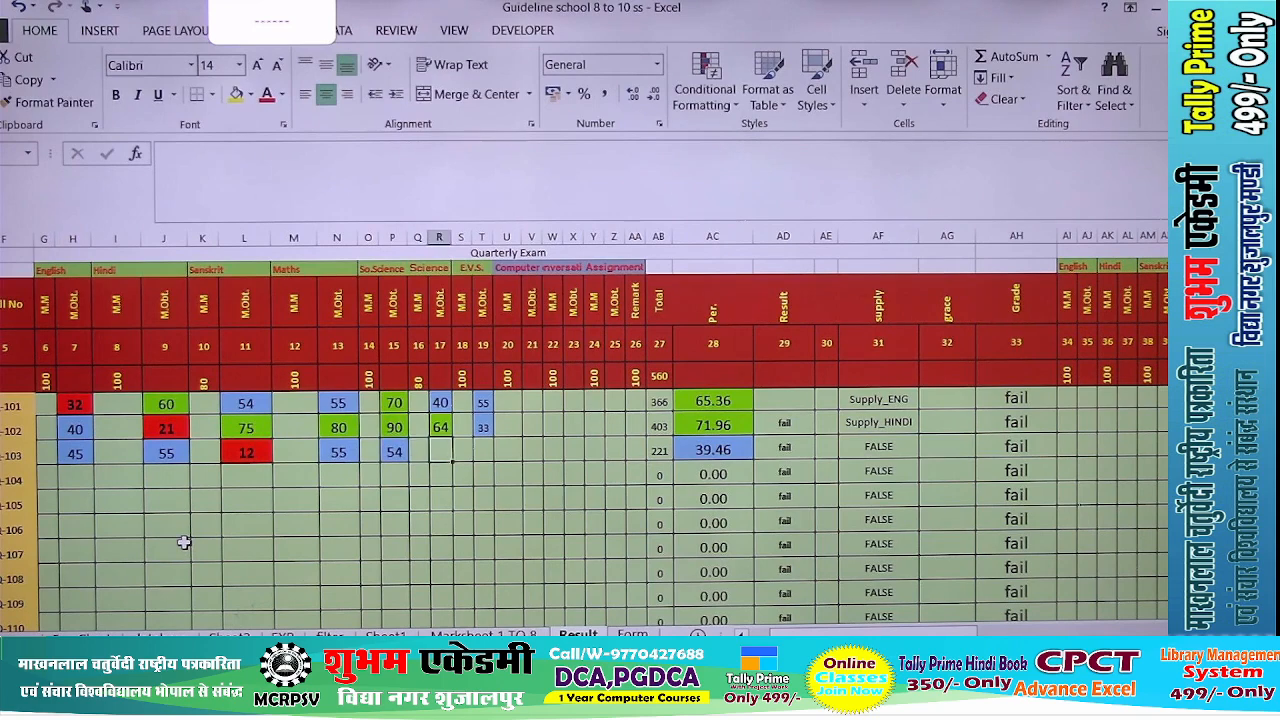
{"action": "type", "text": "54"}
{"action": "key", "text": "Right"}
{"action": "key", "text": "Right"}
{"action": "type", "text": "55"}
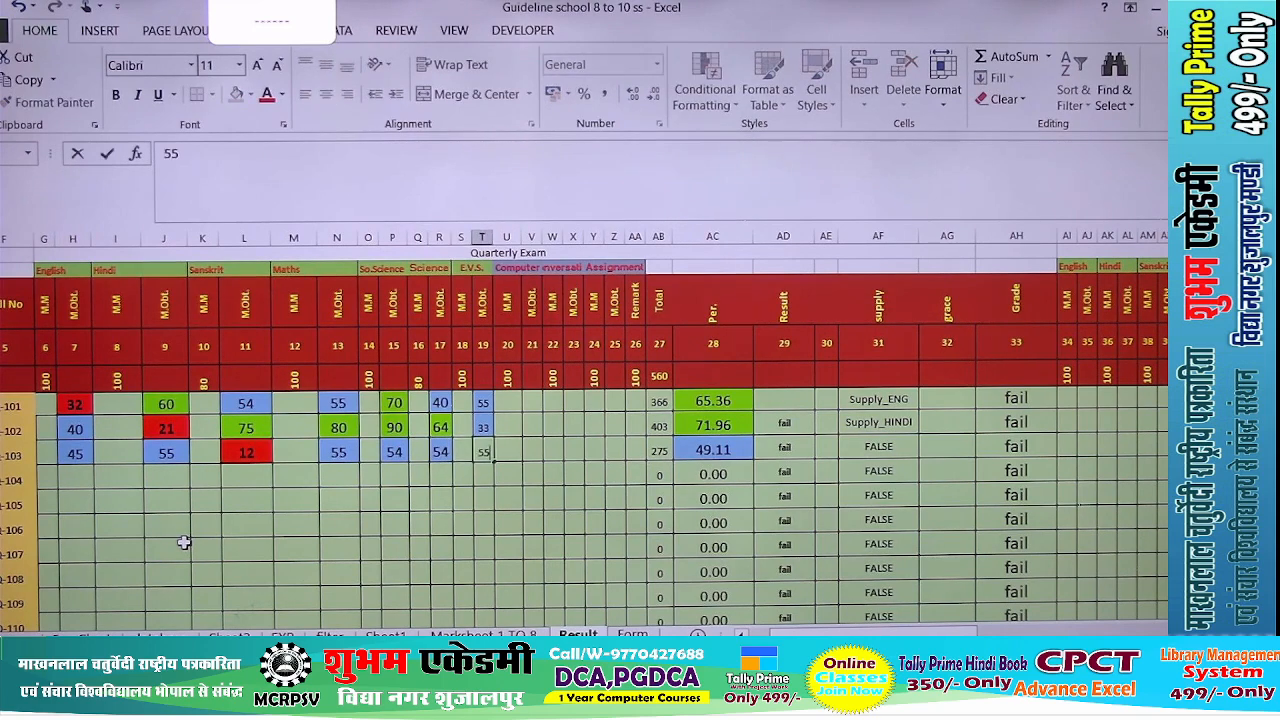
{"action": "key", "text": "Return"}
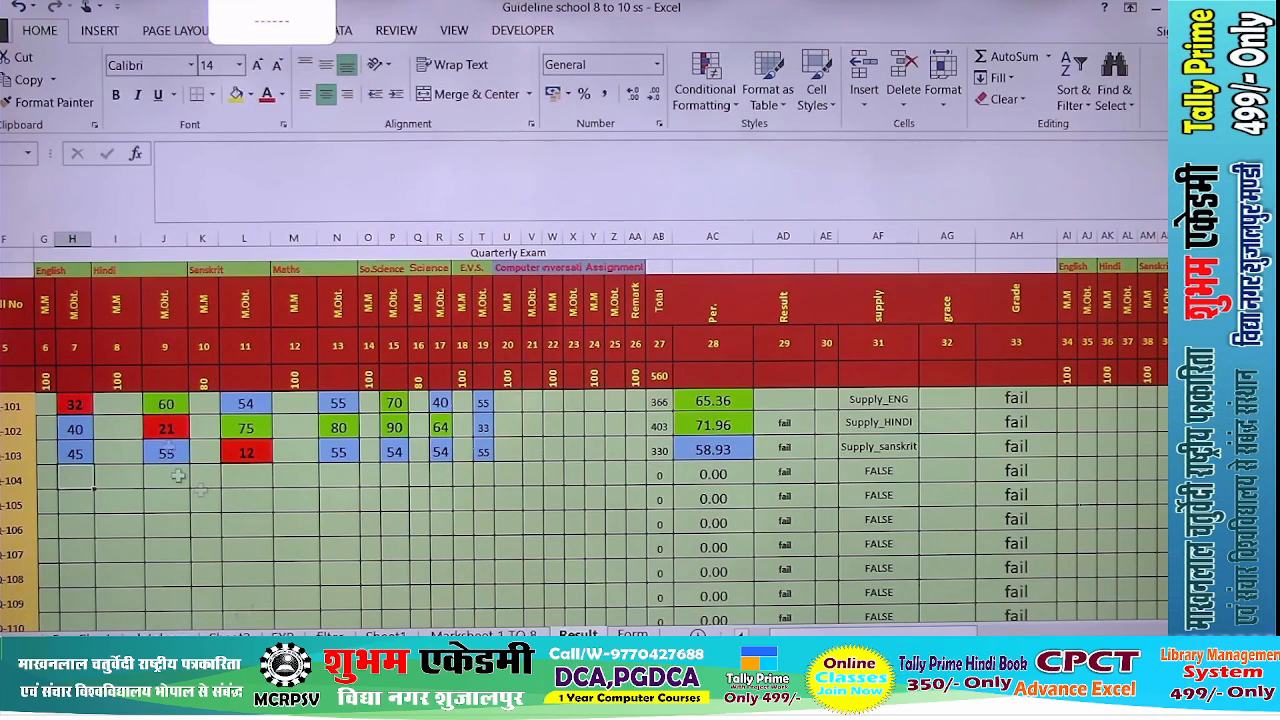
- Enter the obtained marks for roll number Q-104: English 75, Hindi 85 and Sanskrit 85
{"action": "type", "text": "75"}
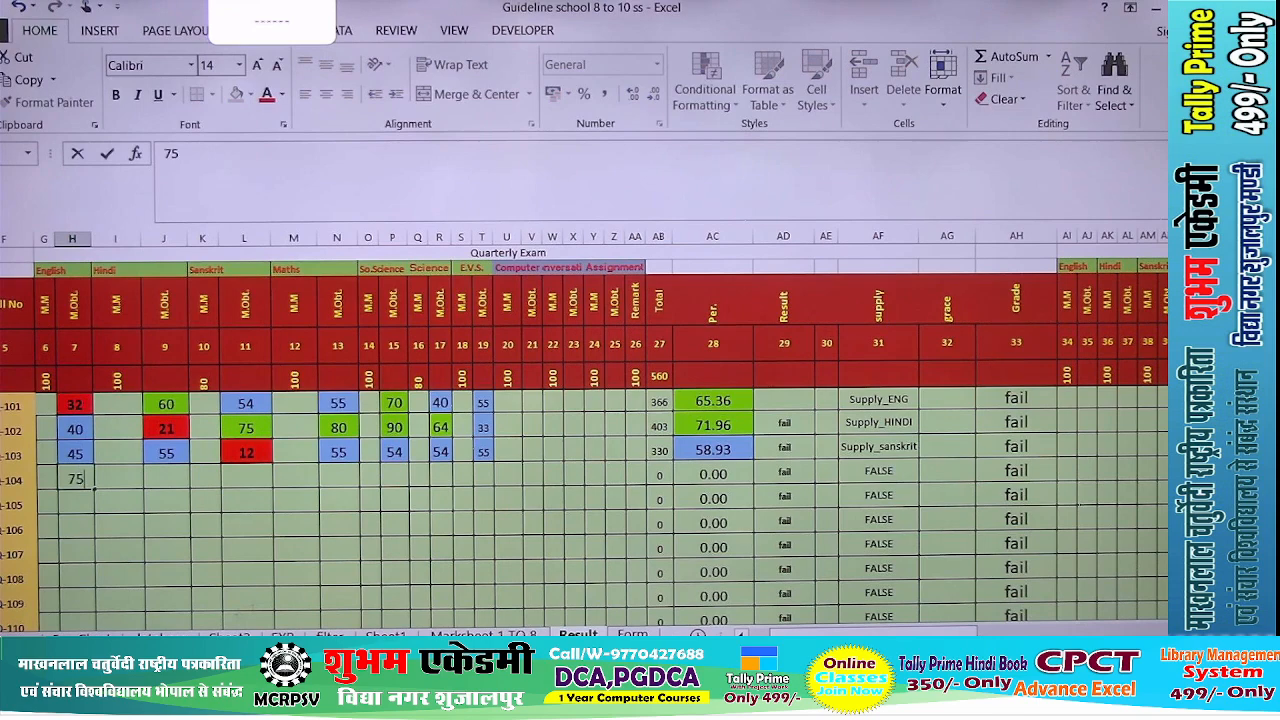
{"action": "key", "text": "Tab"}
{"action": "key", "text": "Tab"}
{"action": "type", "text": "85"}
{"action": "key", "text": "Tab"}
{"action": "key", "text": "Tab"}
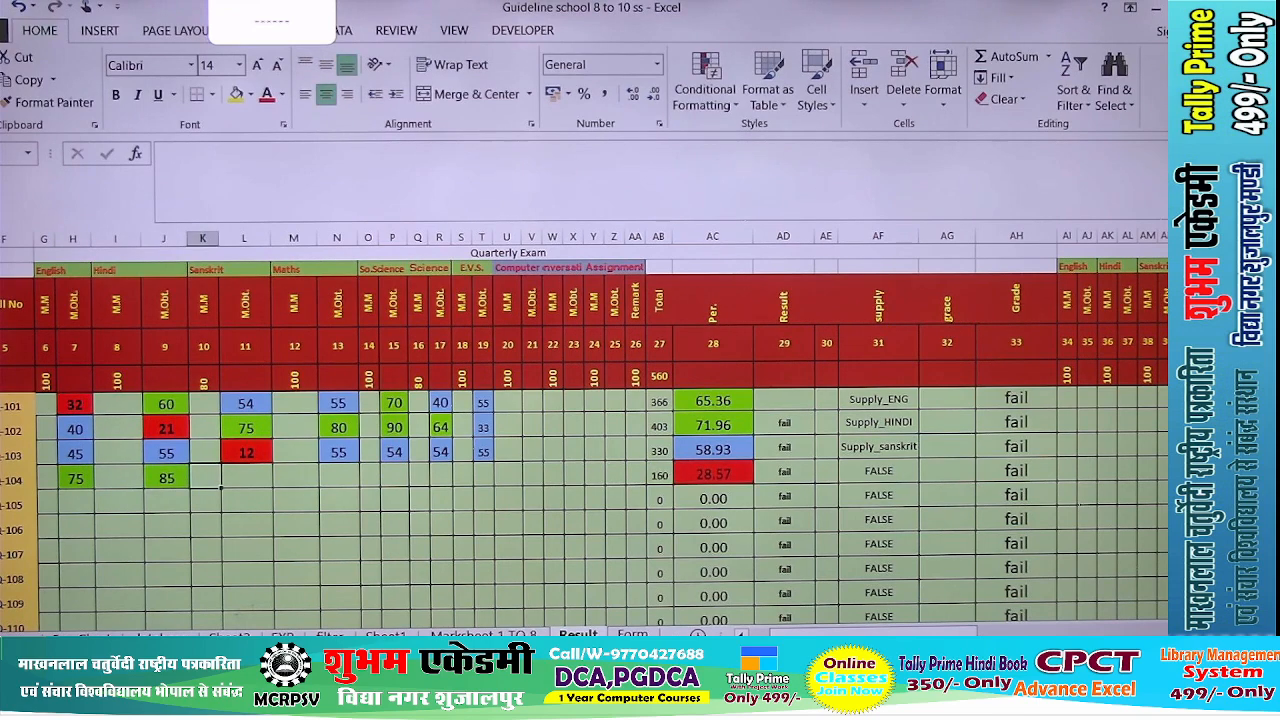
{"action": "type", "text": "85"}
{"action": "key", "text": "Tab"}
{"action": "key", "text": "Tab"}
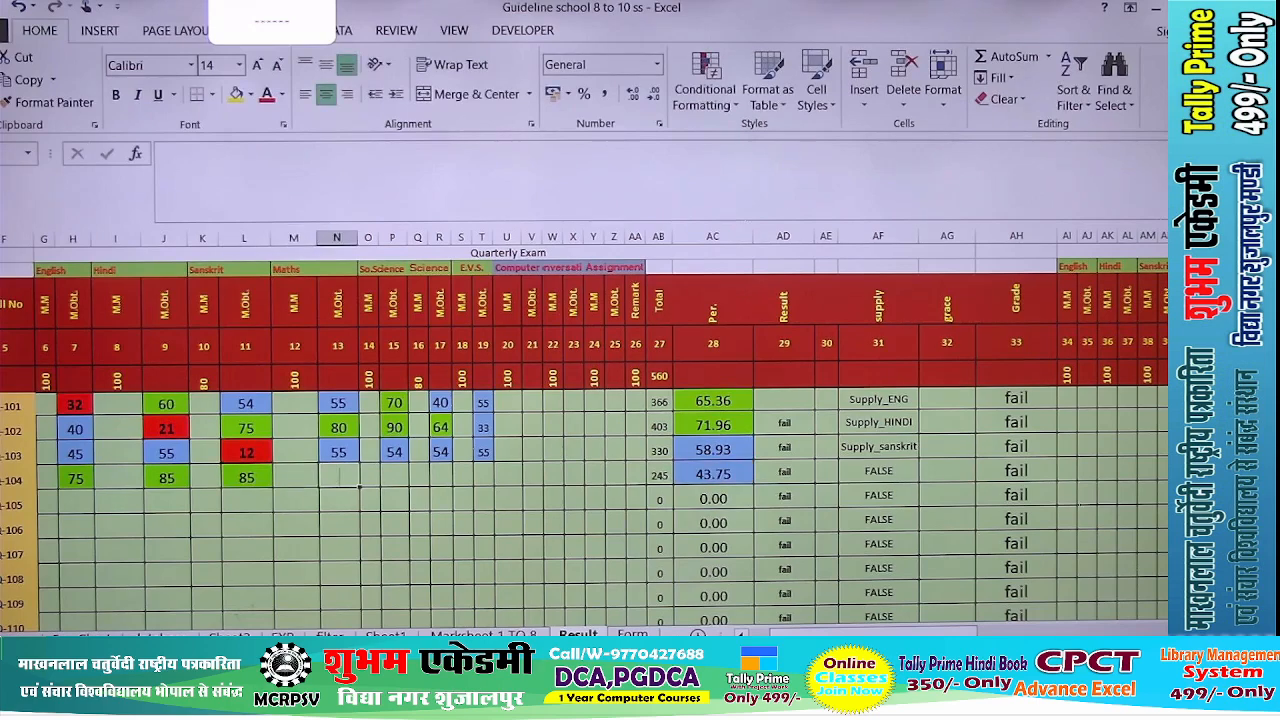
{"action": "type", "text": "85"}
{"action": "key", "text": "Tab"}
{"action": "key", "text": "Tab"}
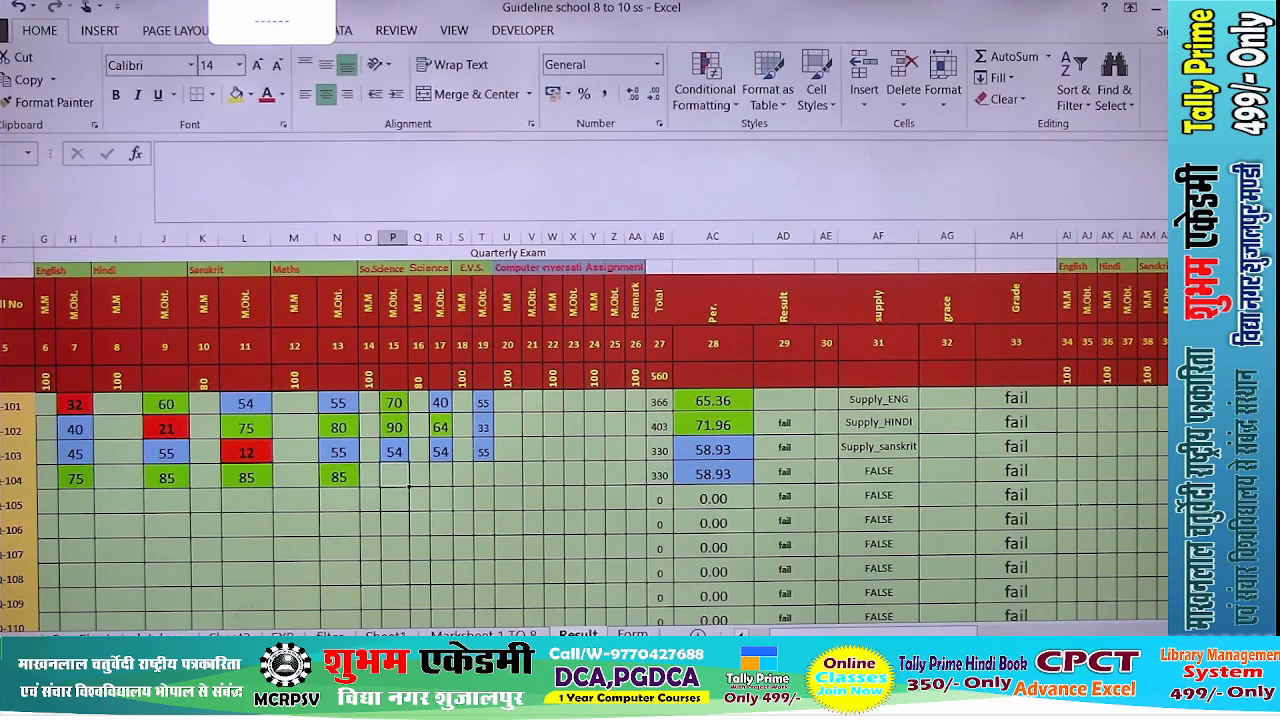
{"action": "key", "text": "shift+Tab"}
{"action": "key", "text": "shift+Tab"}
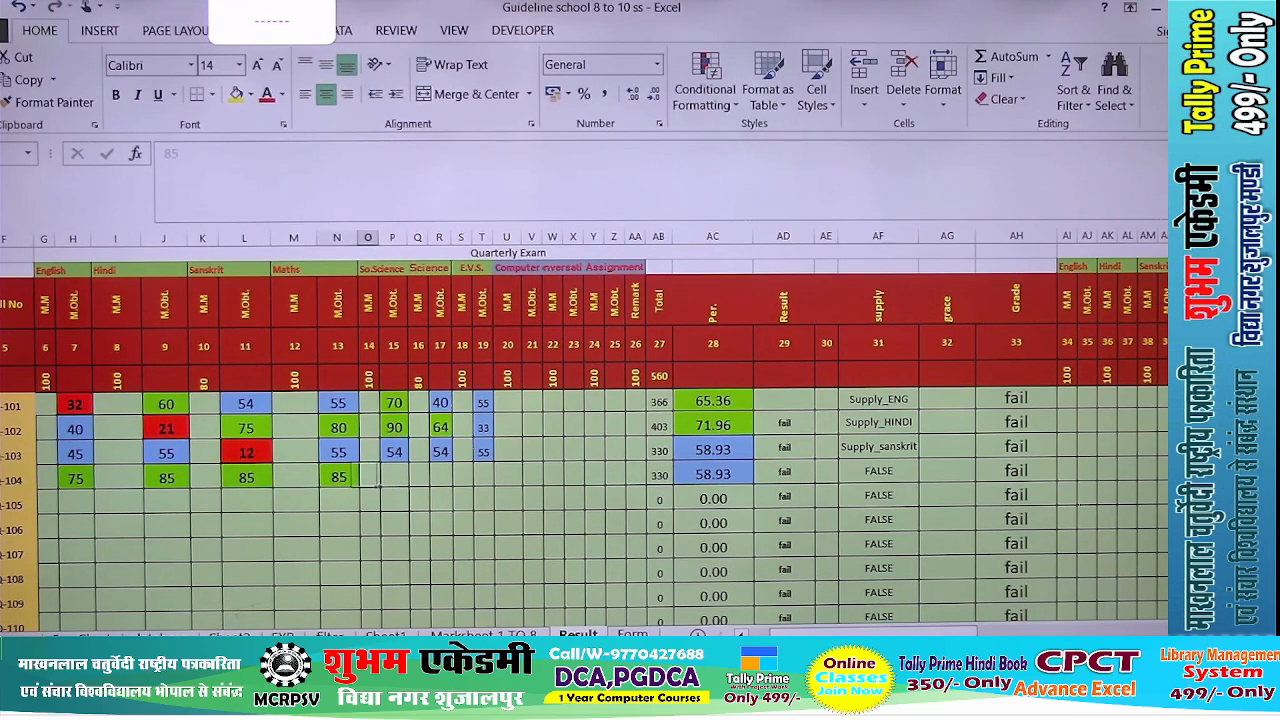
- Complete the Q-104 marks with Maths 11, So.Science 52, Science 54 and E.V.S. 54
{"action": "type", "text": "11"}
{"action": "key", "text": "Tab"}
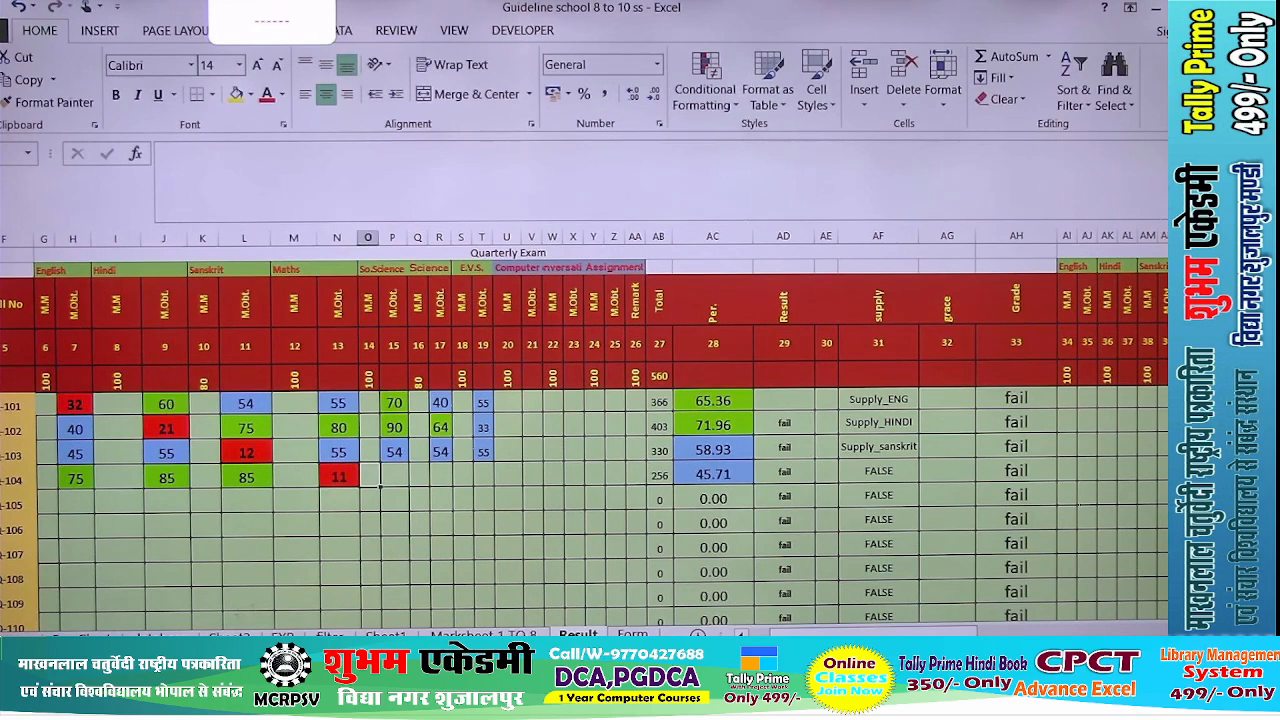
{"action": "key", "text": "Tab"}
{"action": "type", "text": "52"}
{"action": "key", "text": "Tab"}
{"action": "key", "text": "Tab"}
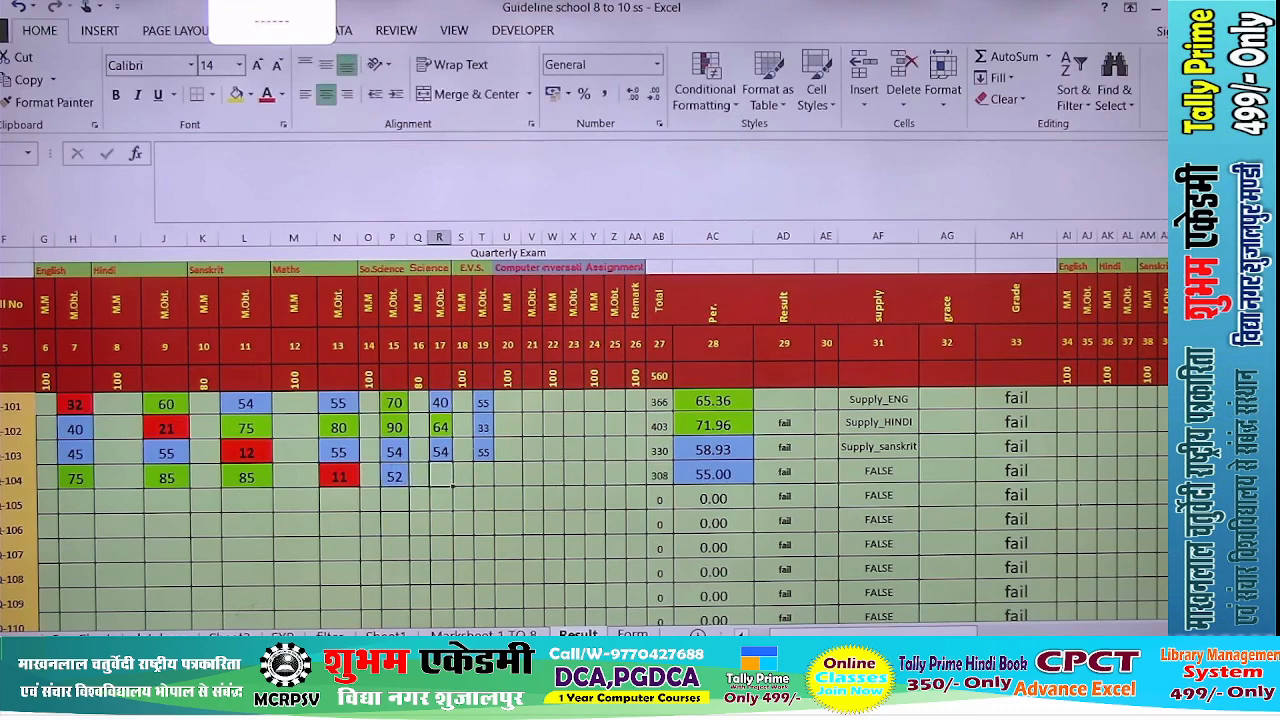
{"action": "type", "text": "54"}
{"action": "key", "text": "Tab"}
{"action": "key", "text": "Tab"}
{"action": "type", "text": "54"}
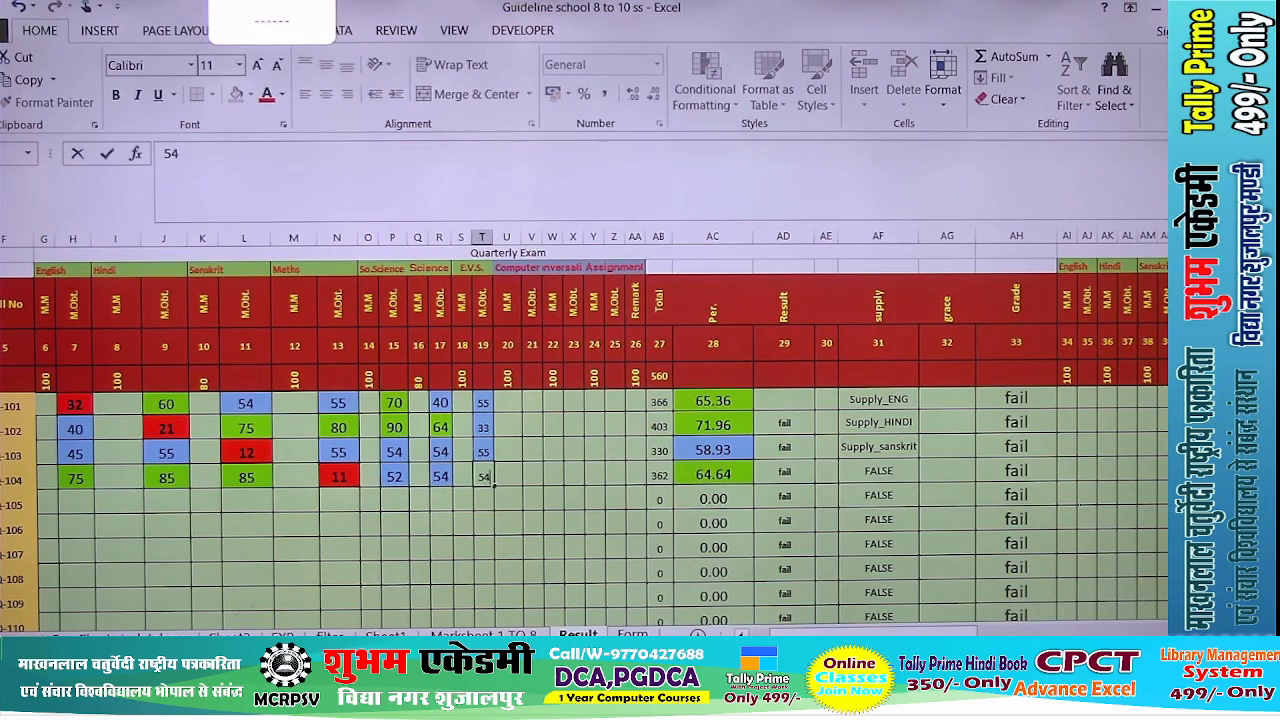
{"action": "key", "text": "Return"}
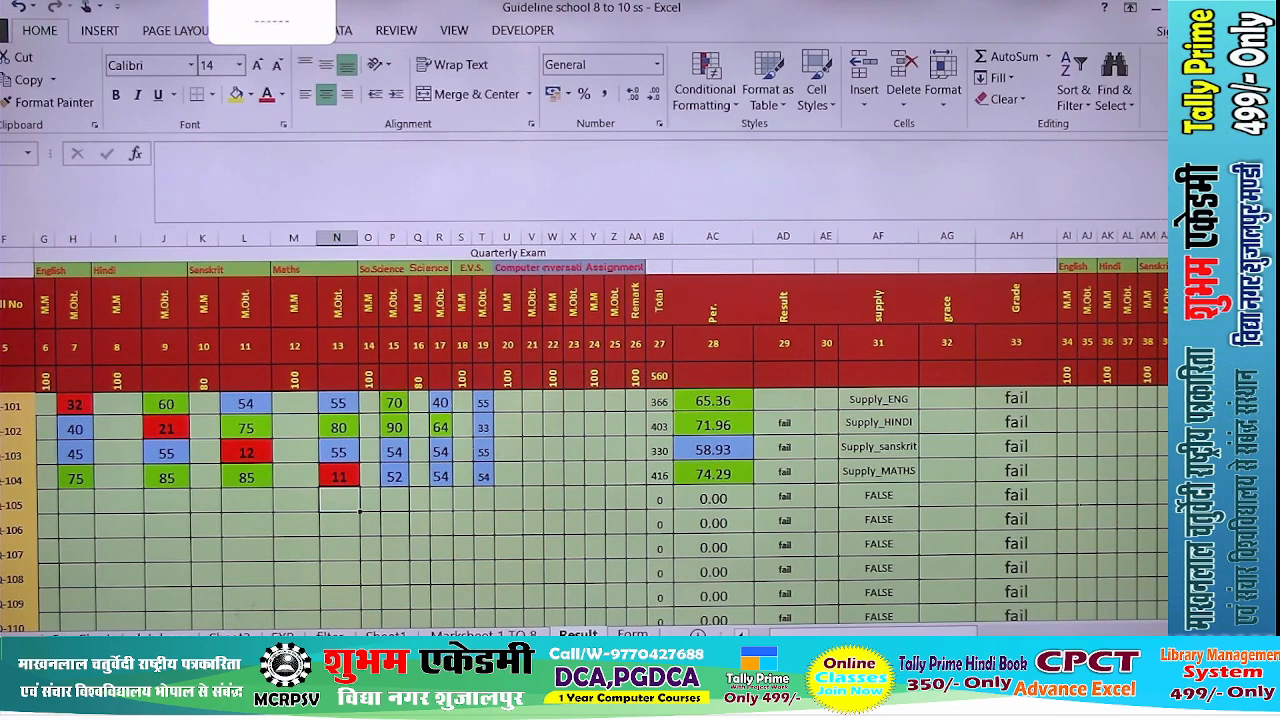
- Enter the obtained marks for roll number Q-105 in English as 57 and in Hindi as 54
{"action": "key", "text": "Left"}
{"action": "key", "text": "Left"}
{"action": "key", "text": "Left"}
{"action": "key", "text": "Left"}
{"action": "key", "text": "Left"}
{"action": "key", "text": "Left"}
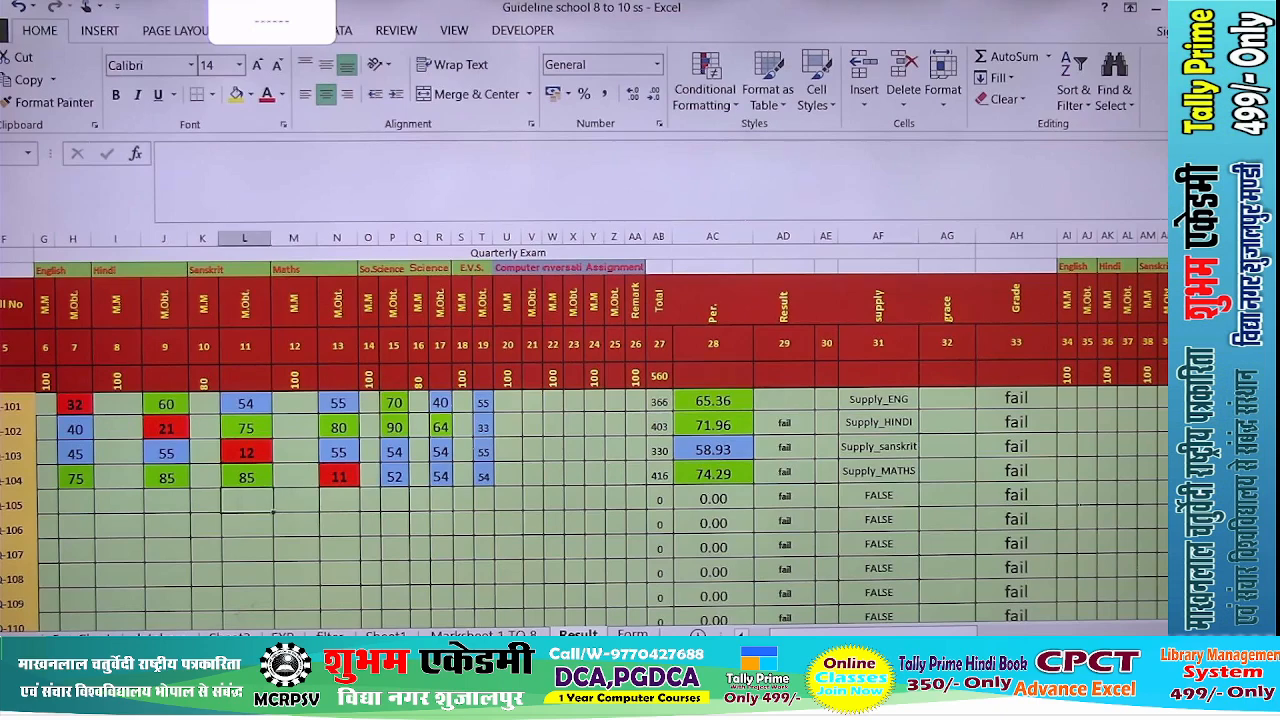
{"action": "type", "text": "57"}
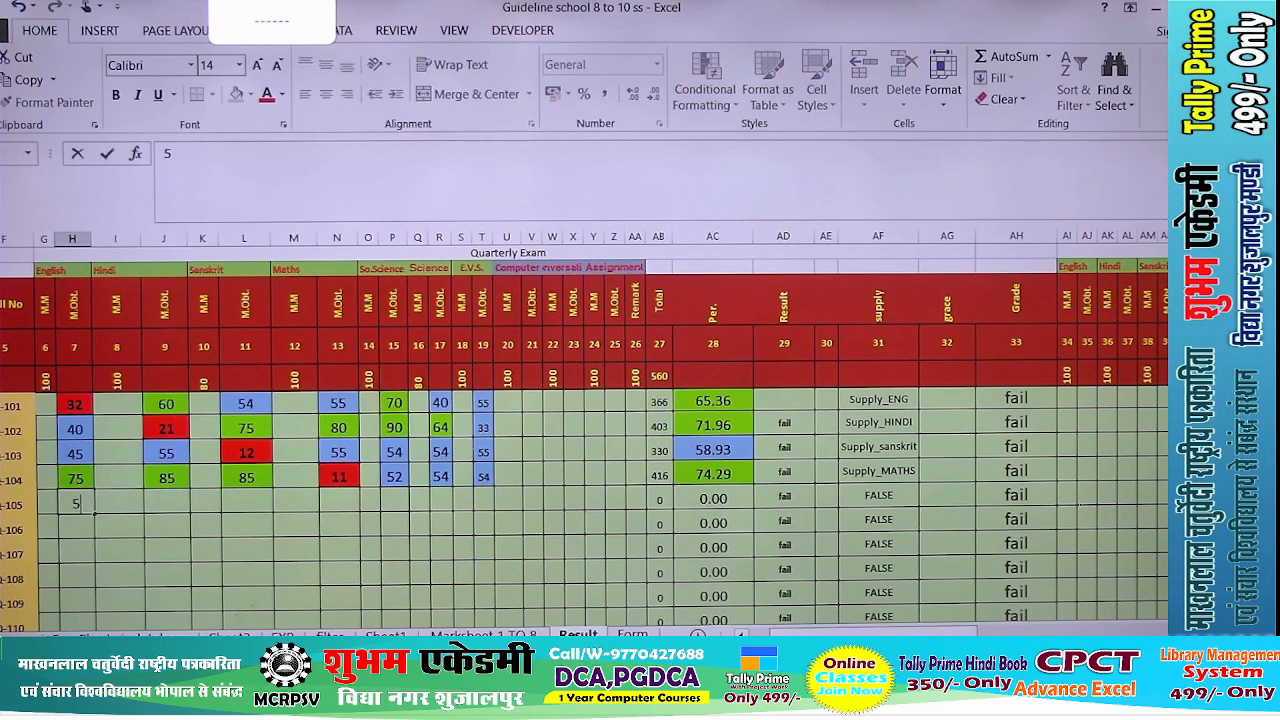
{"action": "key", "text": "Tab"}
{"action": "key", "text": "Tab"}
{"action": "type", "text": "54"}
{"action": "key", "text": "Tab"}
{"action": "key", "text": "Tab"}
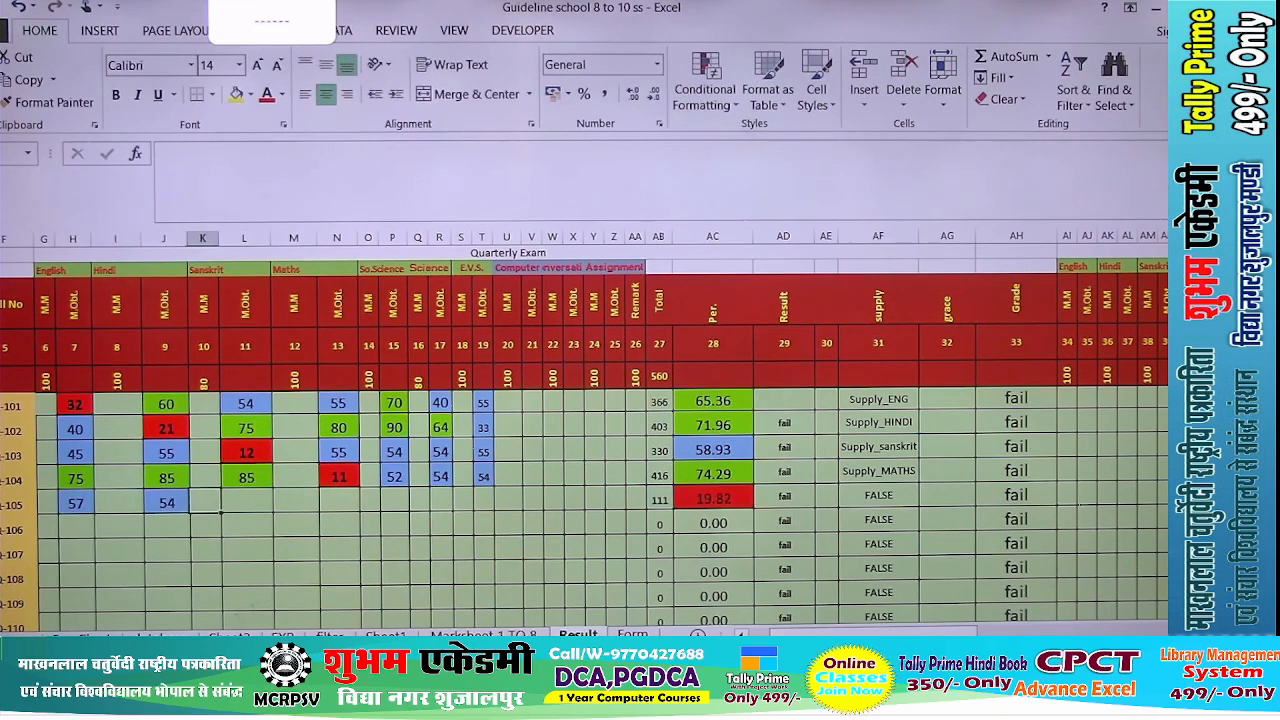
- Enter 54 for Sanskrit and 55 for Maths as the obtained marks of roll number Q-105
{"action": "type", "text": "54"}
{"action": "key", "text": "Tab"}
{"action": "key", "text": "Tab"}
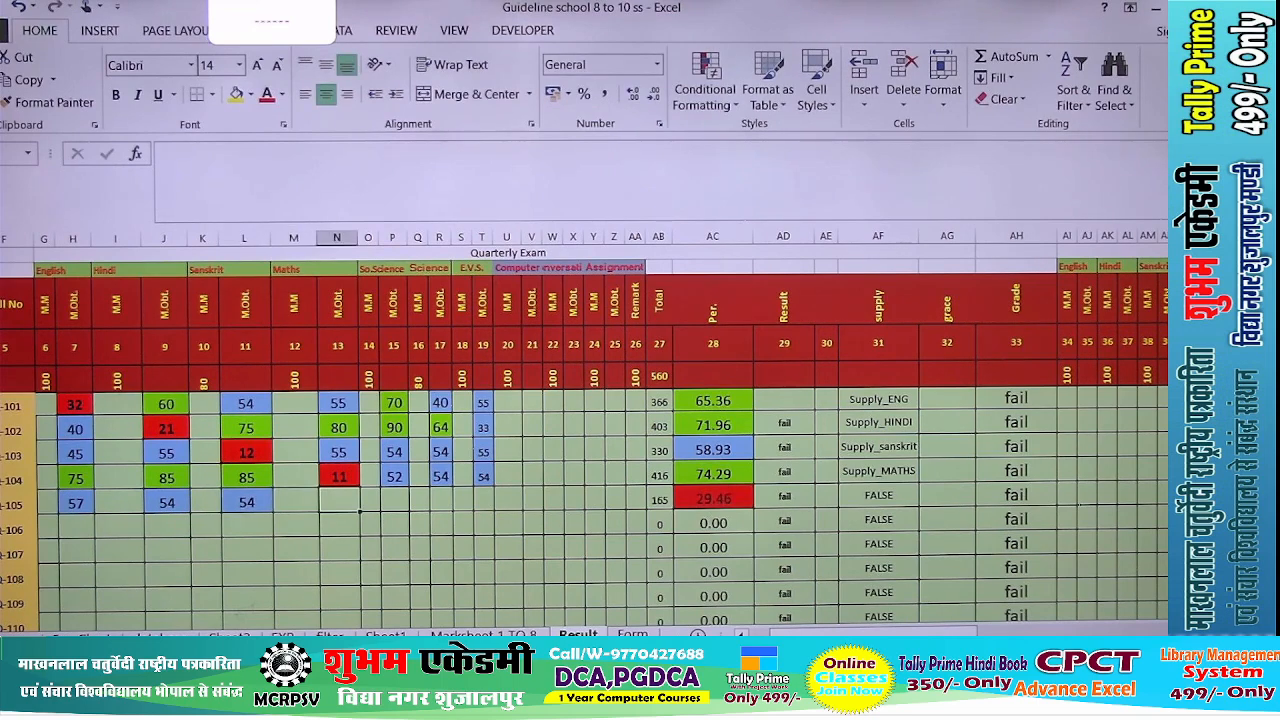
{"action": "type", "text": "55"}
{"action": "key", "text": "Tab"}
{"action": "key", "text": "Tab"}
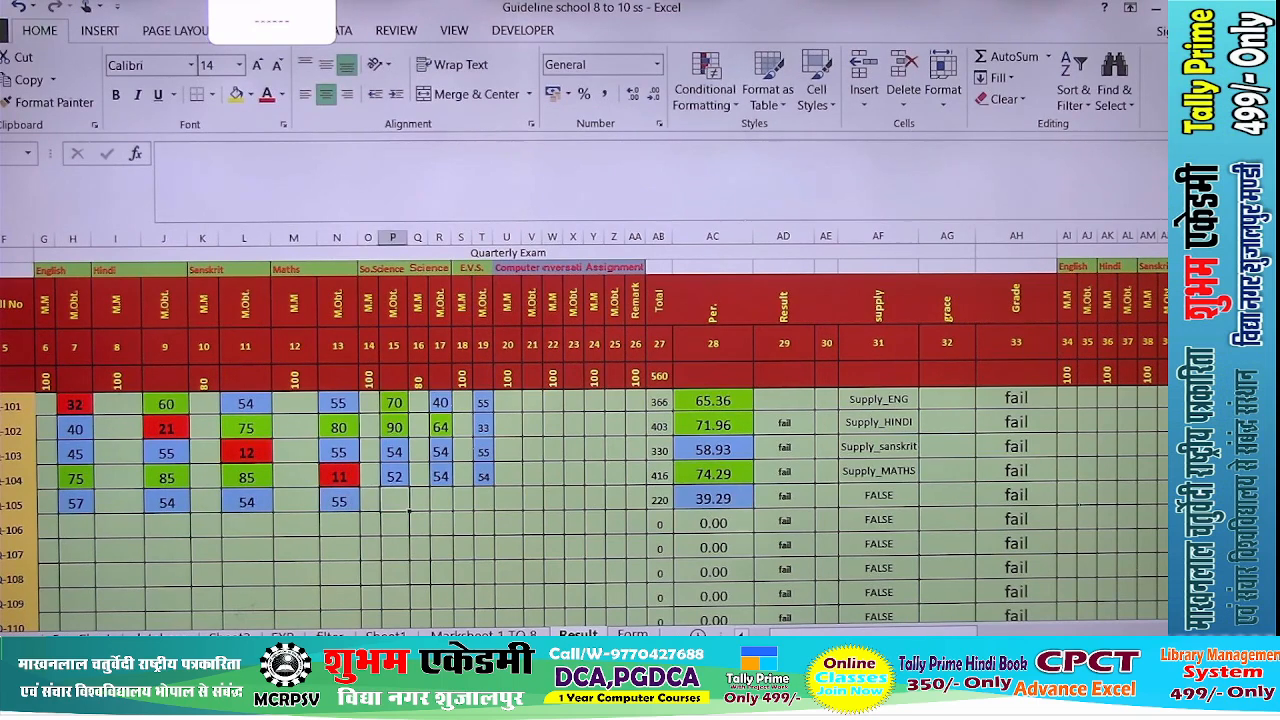
- Complete the Q-105 marks with So.Science 22, Science 55 and E.V.S. 55
{"action": "type", "text": "22"}
{"action": "key", "text": "Tab"}
{"action": "key", "text": "Tab"}
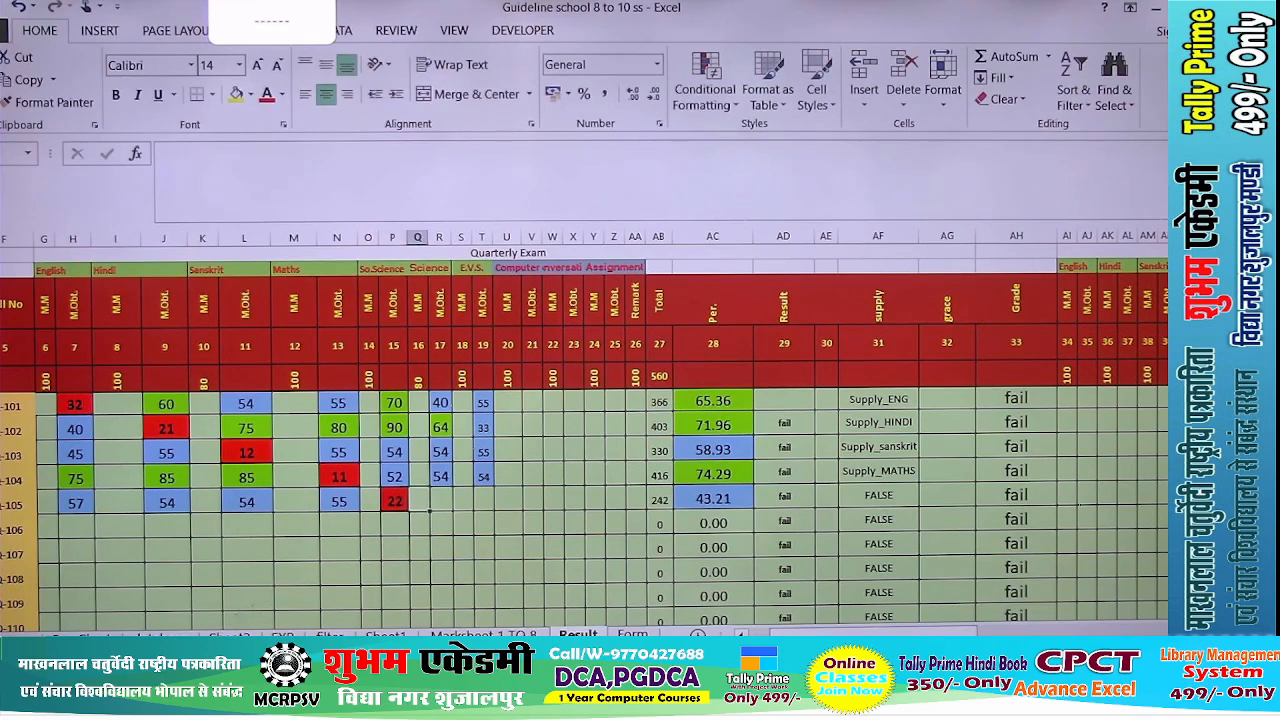
{"action": "type", "text": "55"}
{"action": "key", "text": "Tab"}
{"action": "key", "text": "Tab"}
{"action": "type", "text": "55"}
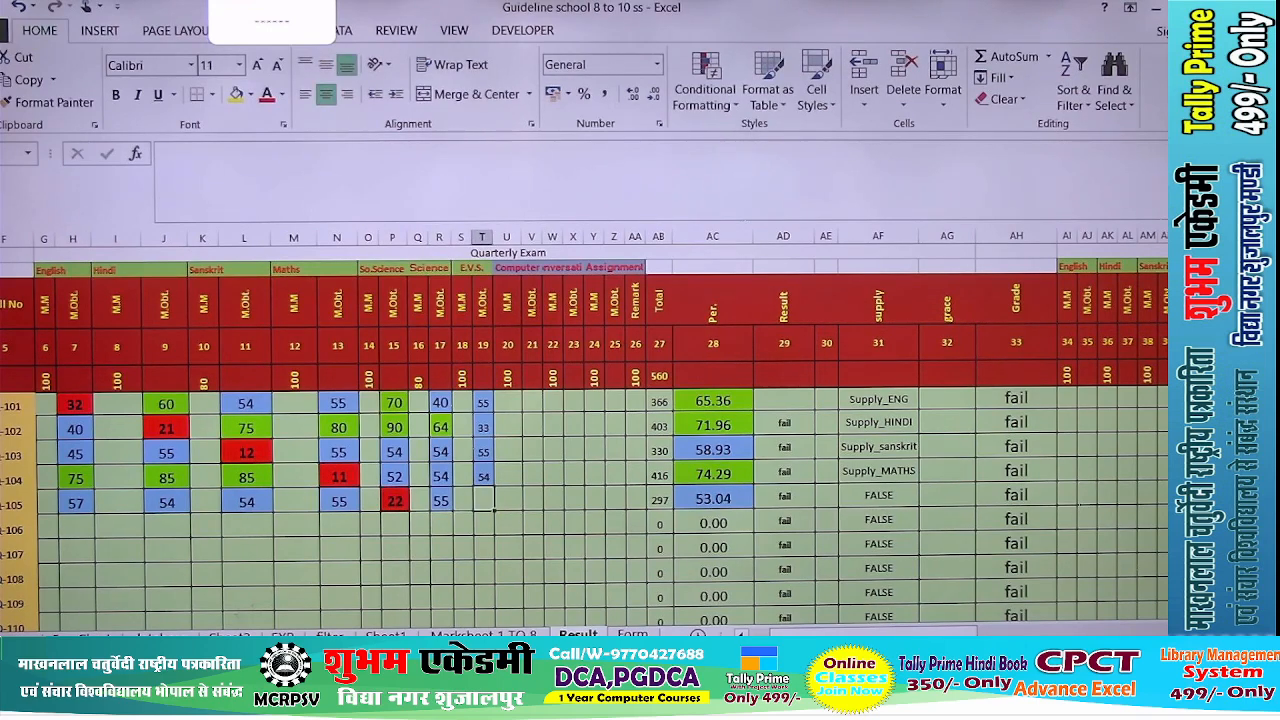
{"action": "key", "text": "Return"}
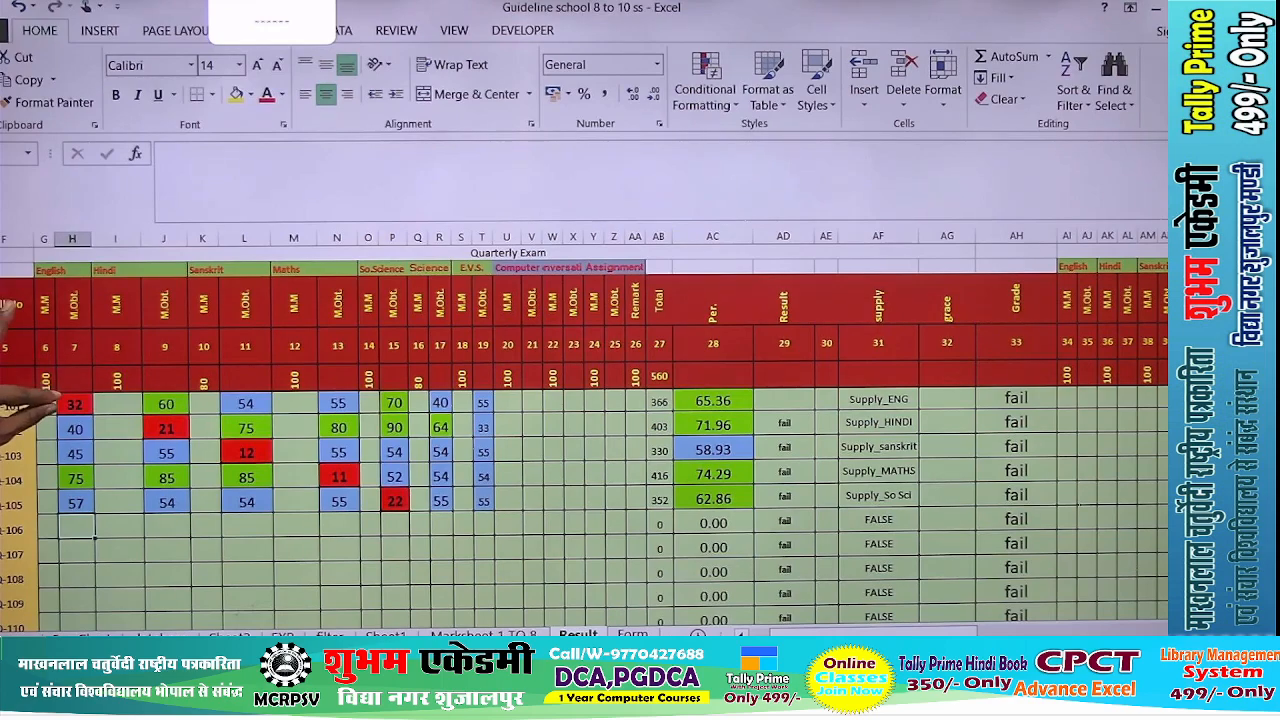
- Start an IF formula in the empty cell beside Q-101's English marks, testing whether H6 is at least 28
{"action": "scroll", "coordinate": [60, 410], "scroll_direction": "down", "scroll_amount": 2}
{"action": "scroll", "coordinate": [80, 420], "scroll_direction": "up", "scroll_amount": 3}
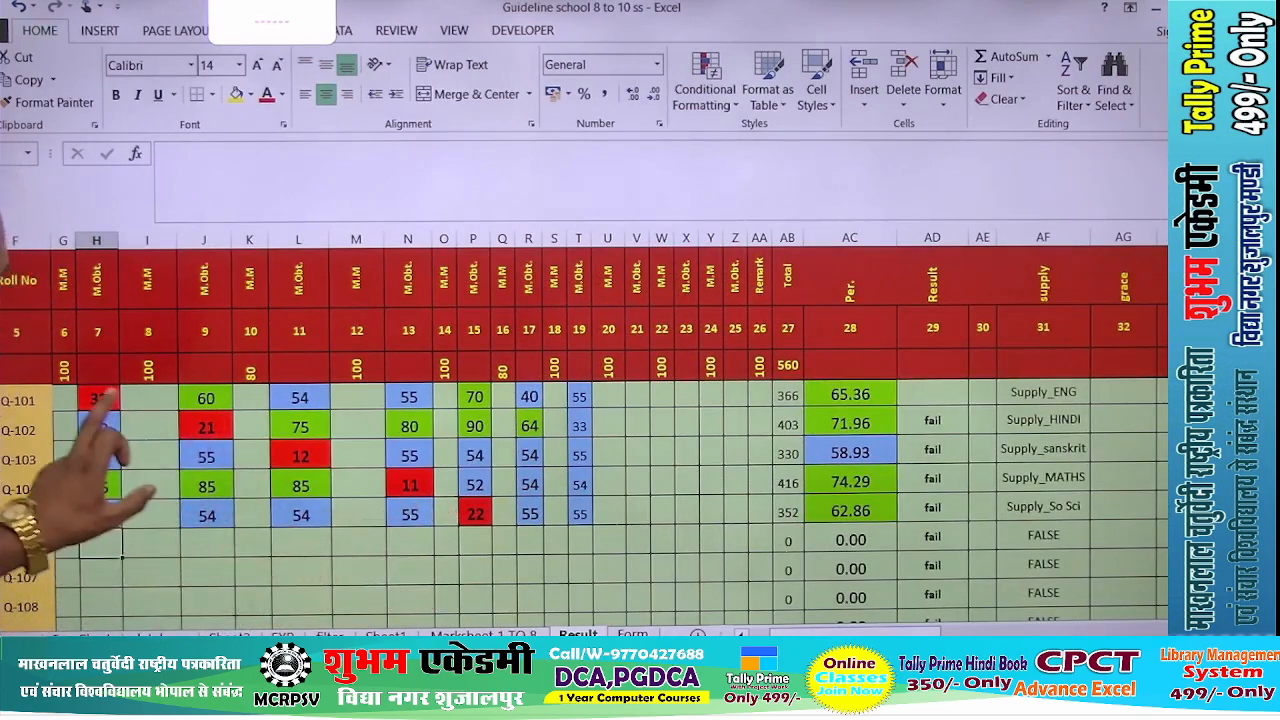
{"action": "left_click", "coordinate": [99, 398]}
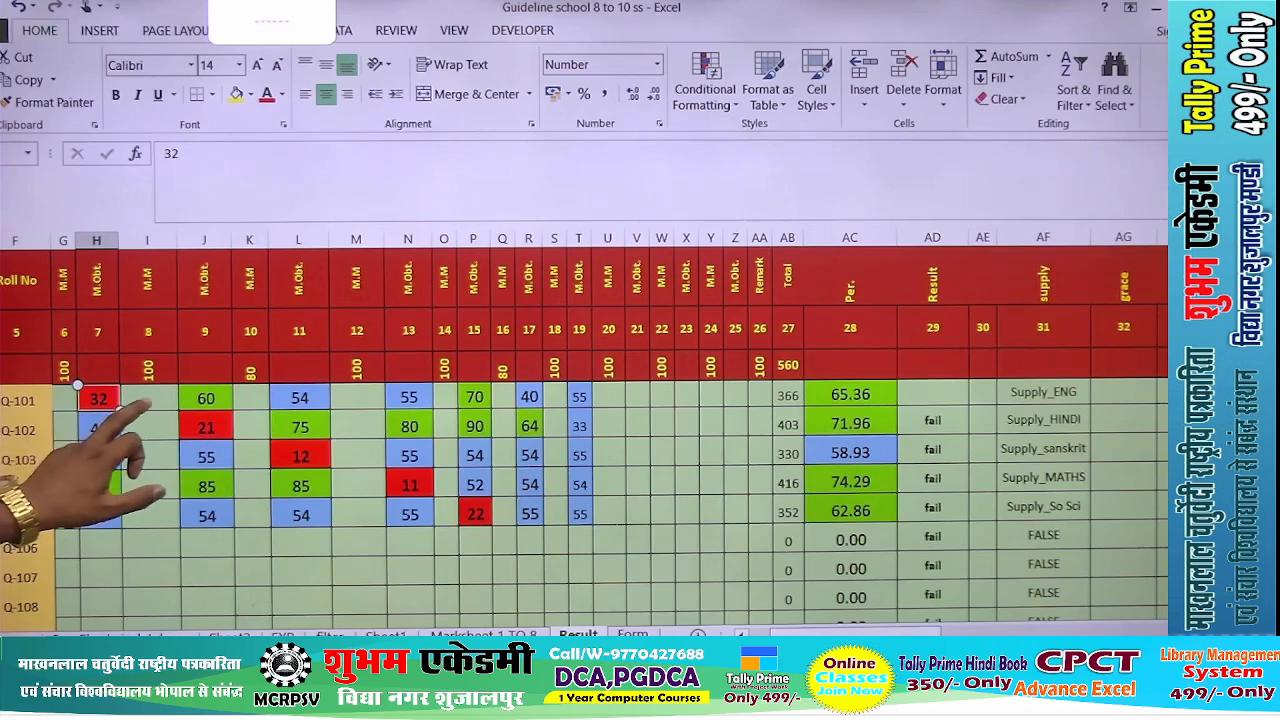
{"action": "left_click", "coordinate": [150, 398]}
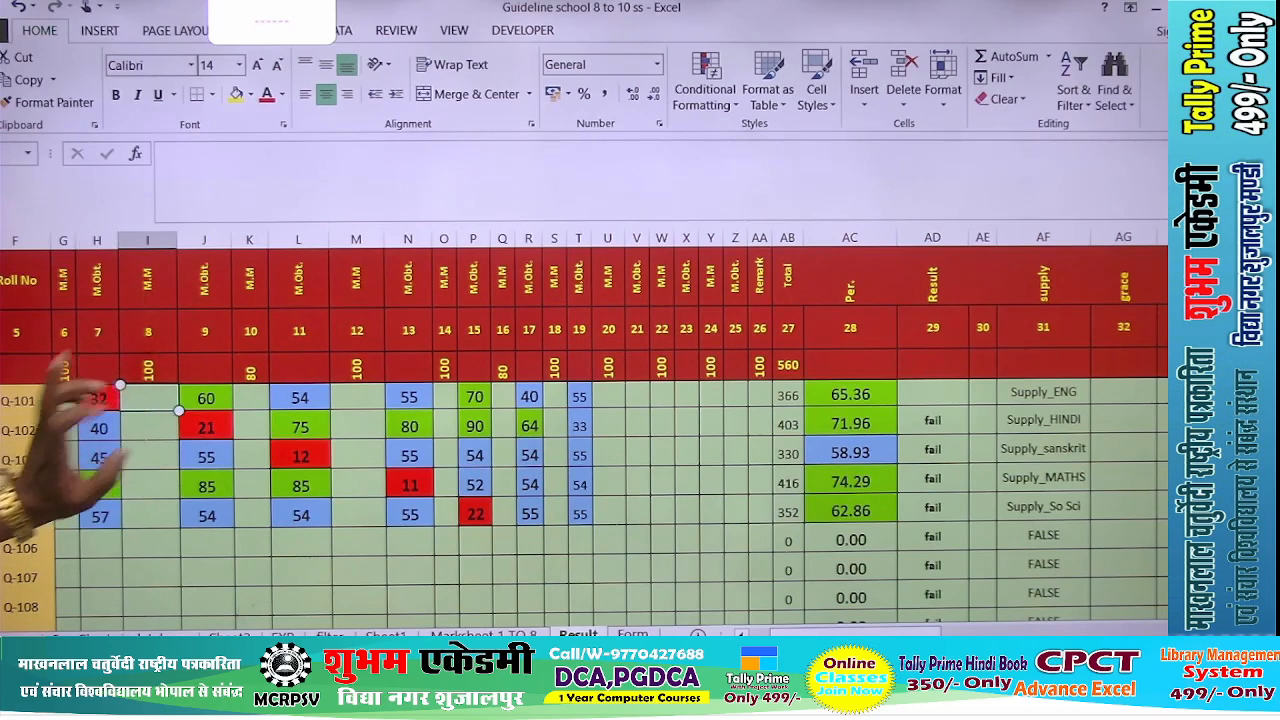
{"action": "scroll", "coordinate": [60, 340], "scroll_direction": "up", "scroll_amount": 2}
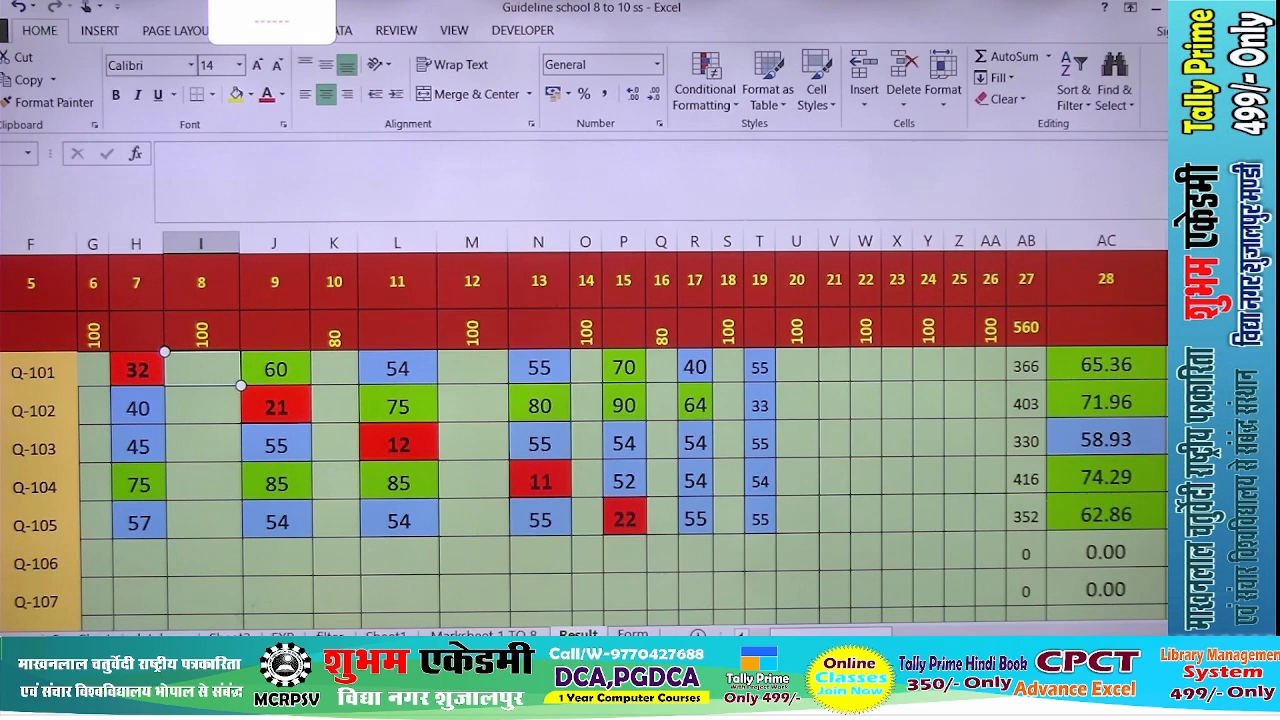
{"action": "type", "text": "="}
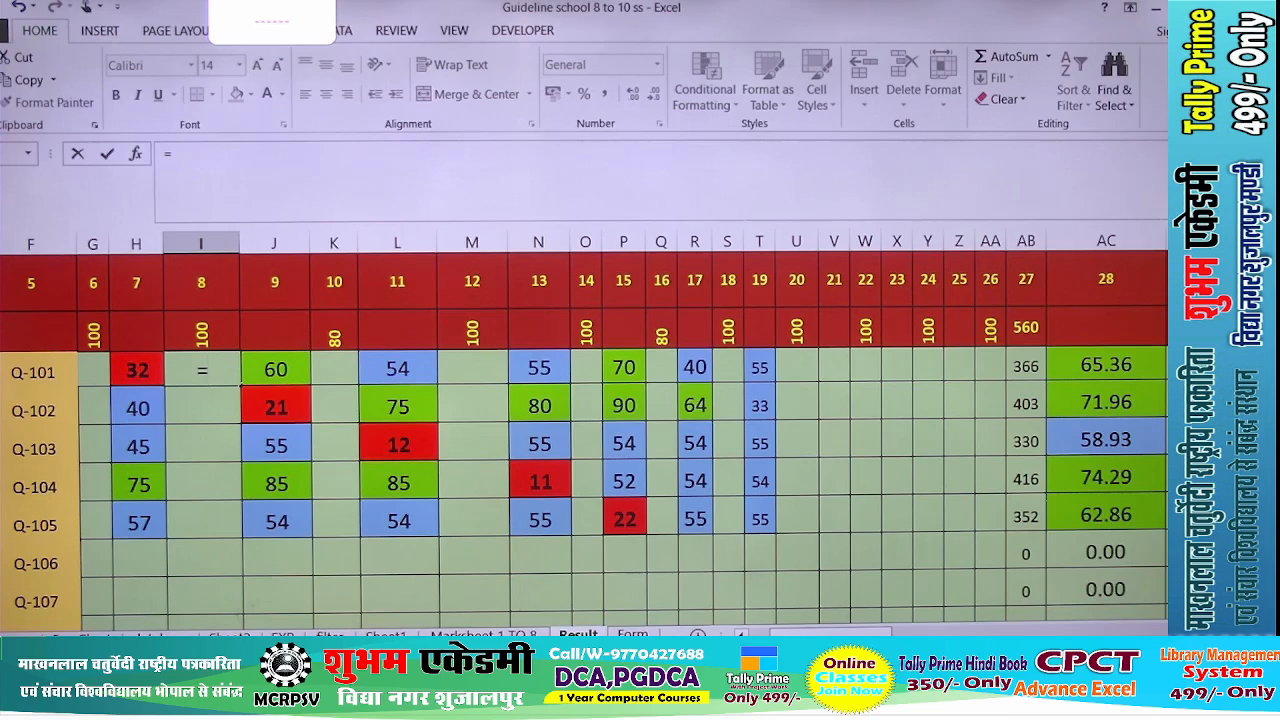
{"action": "type", "text": "if("}
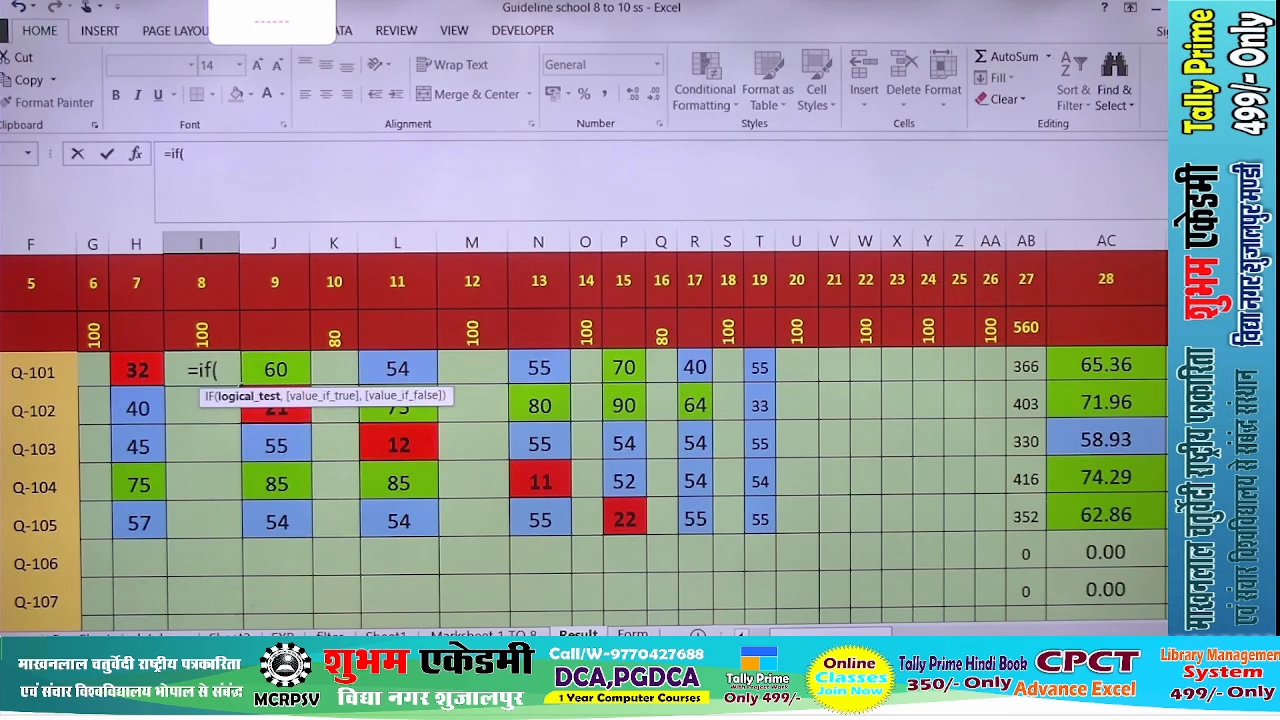
{"action": "left_click", "coordinate": [137, 370]}
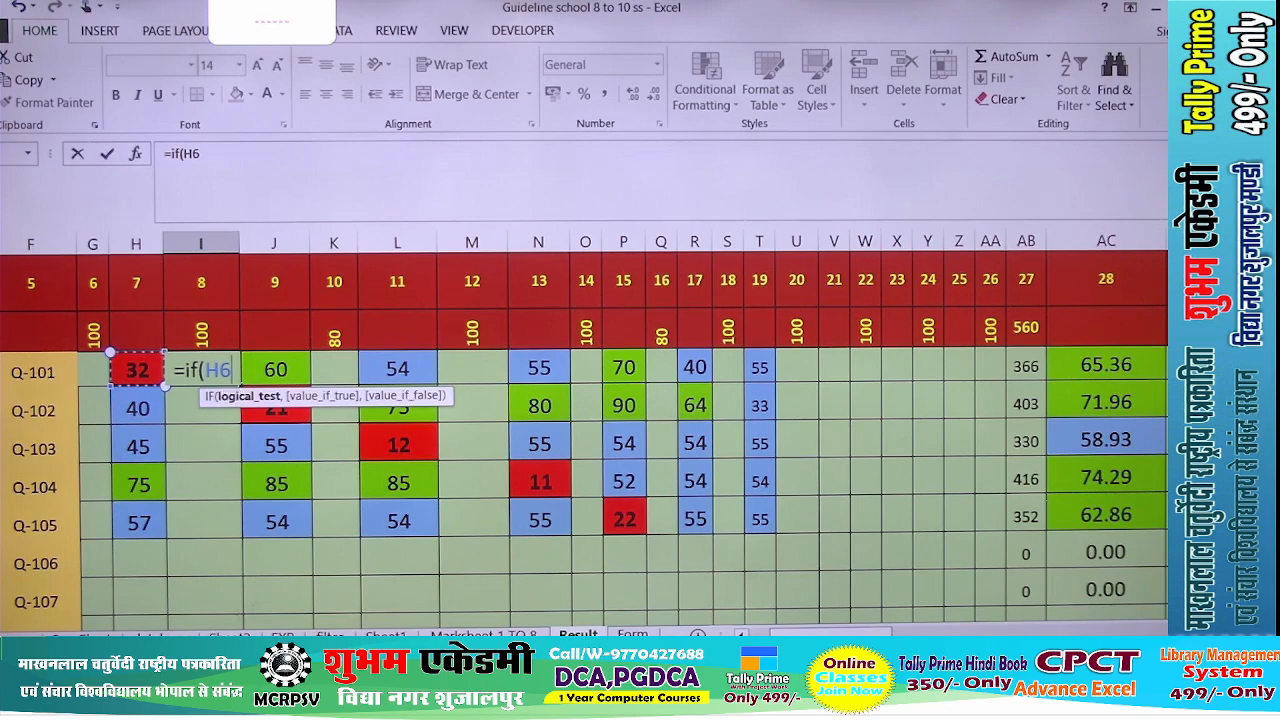
{"action": "type", "text": ">="}
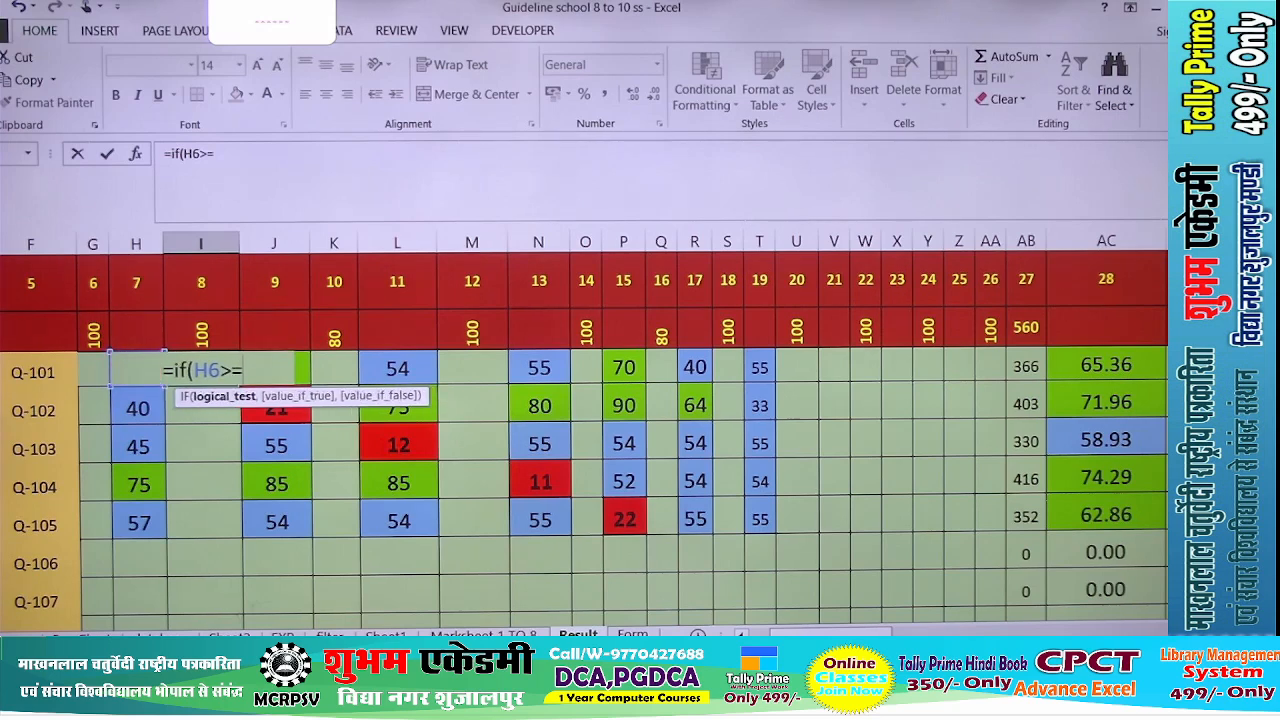
{"action": "type", "text": "28"}
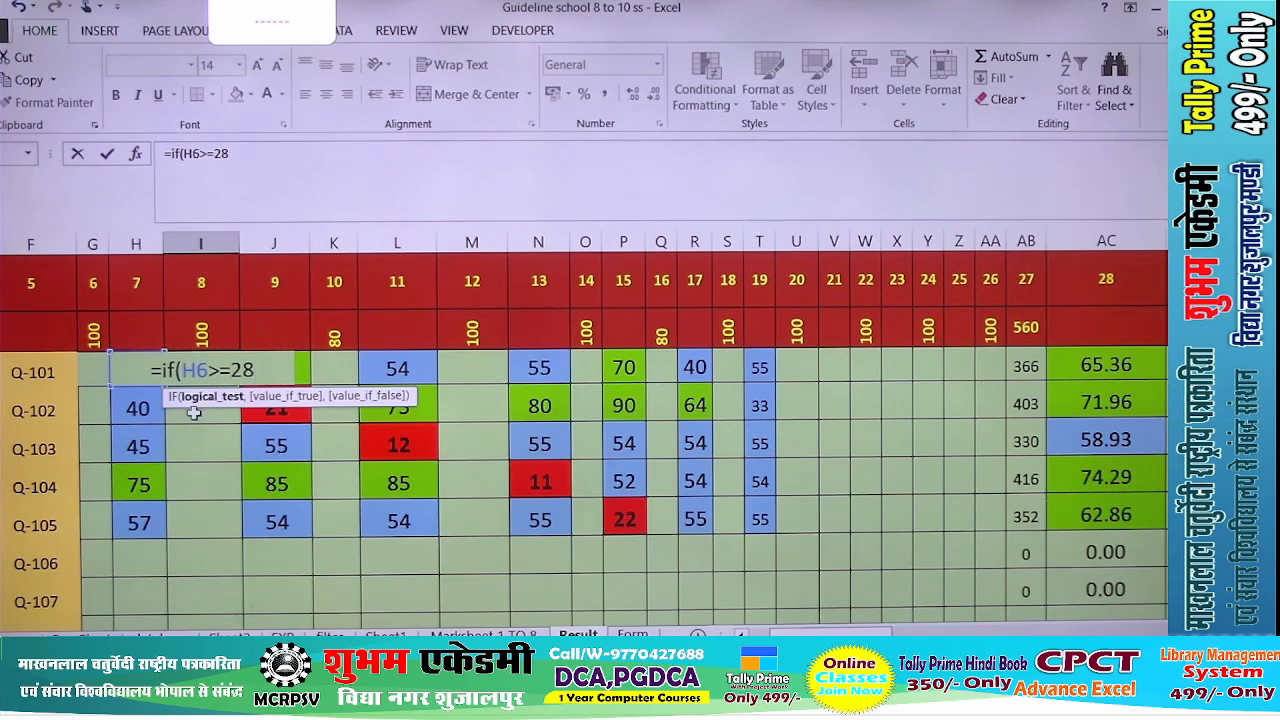
- Extend the IF test to an AND condition requiring both H6>=28 and H6<33
{"action": "type", "text": "an"}
{"action": "type", "text": "(H6>=28"}
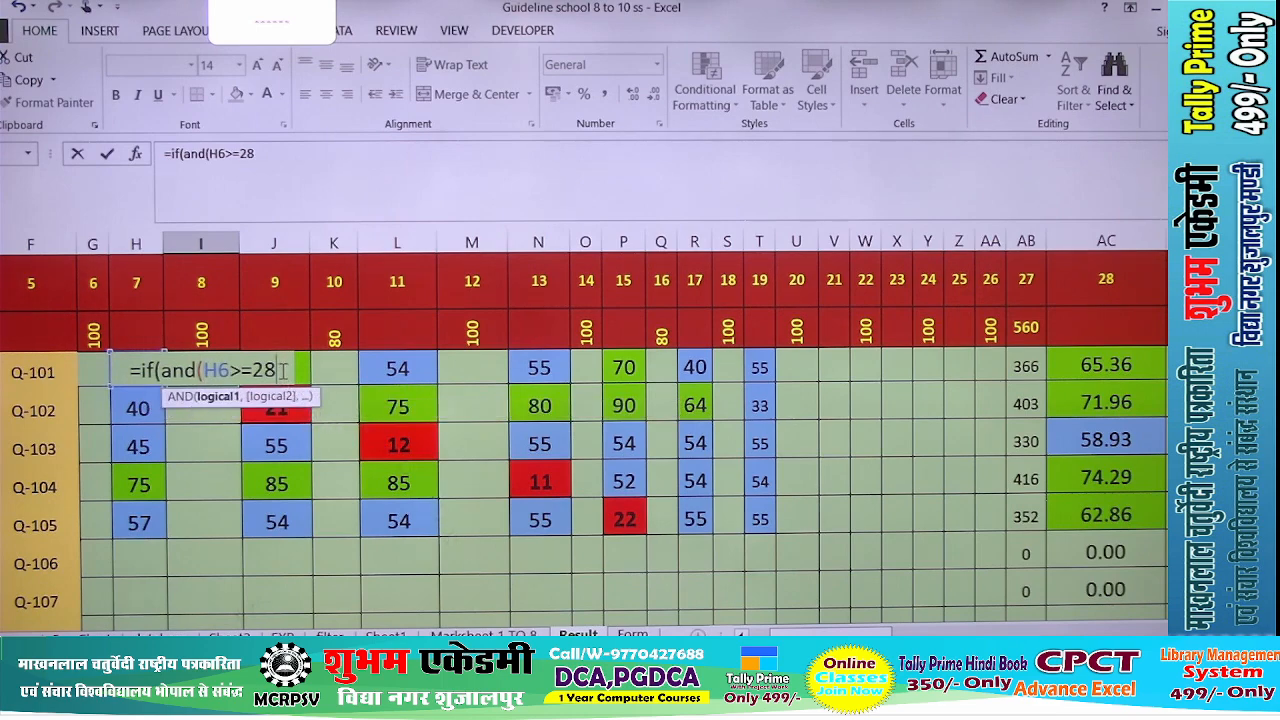
{"action": "type", "text": ","}
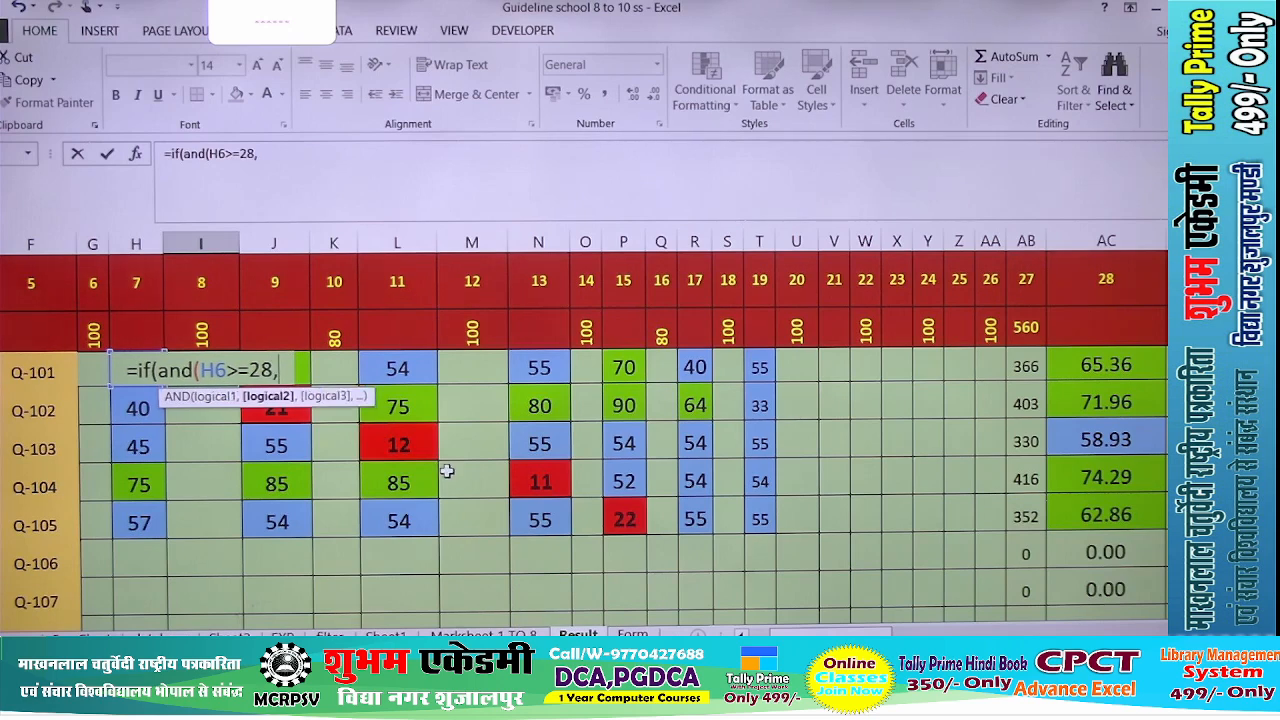
{"action": "type", "text": "H6"}
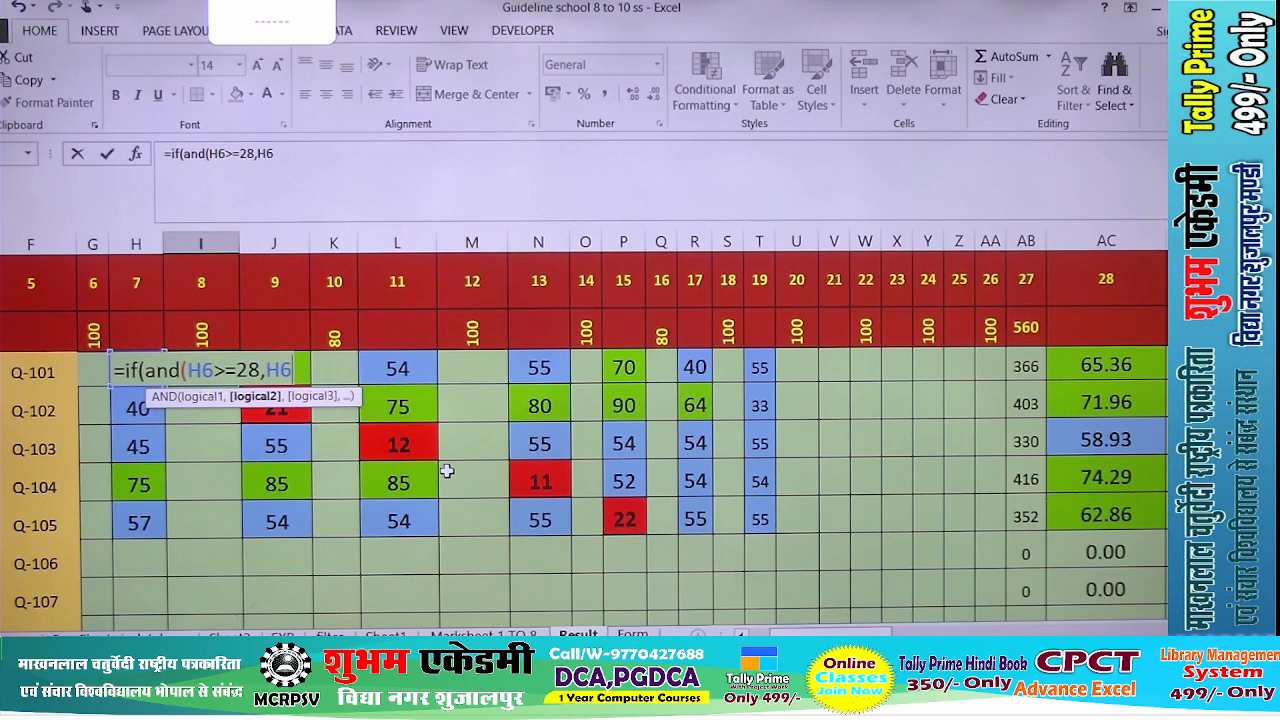
{"action": "type", "text": "<33)"}
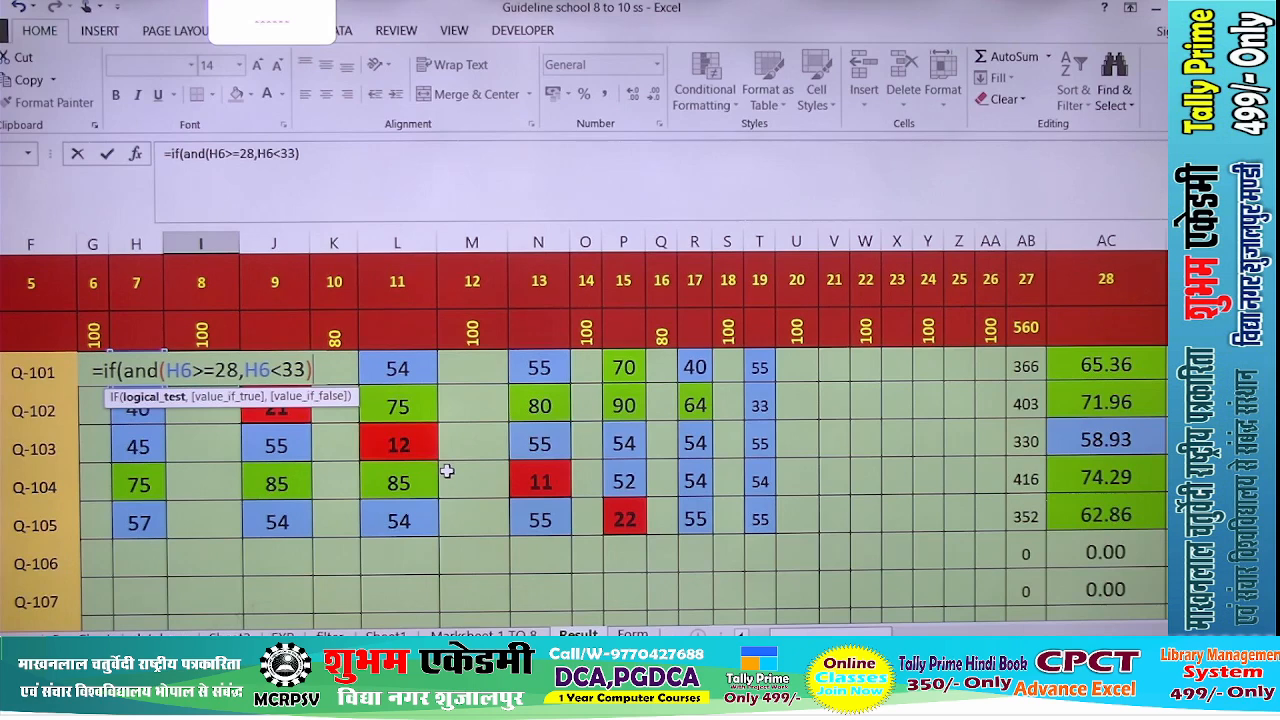
{"action": "type", "text": ","}
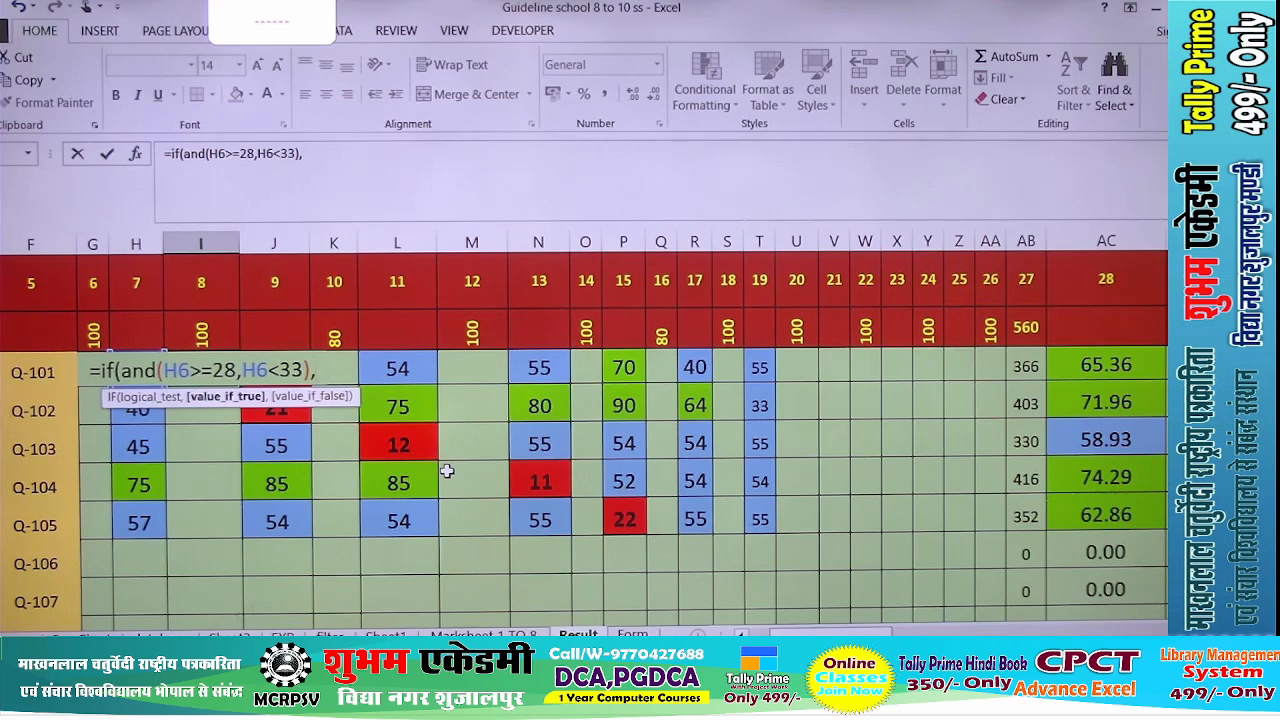
- Set the IF formula's true result to 33-H6 and enter the formula
{"action": "type", "text": "H"}
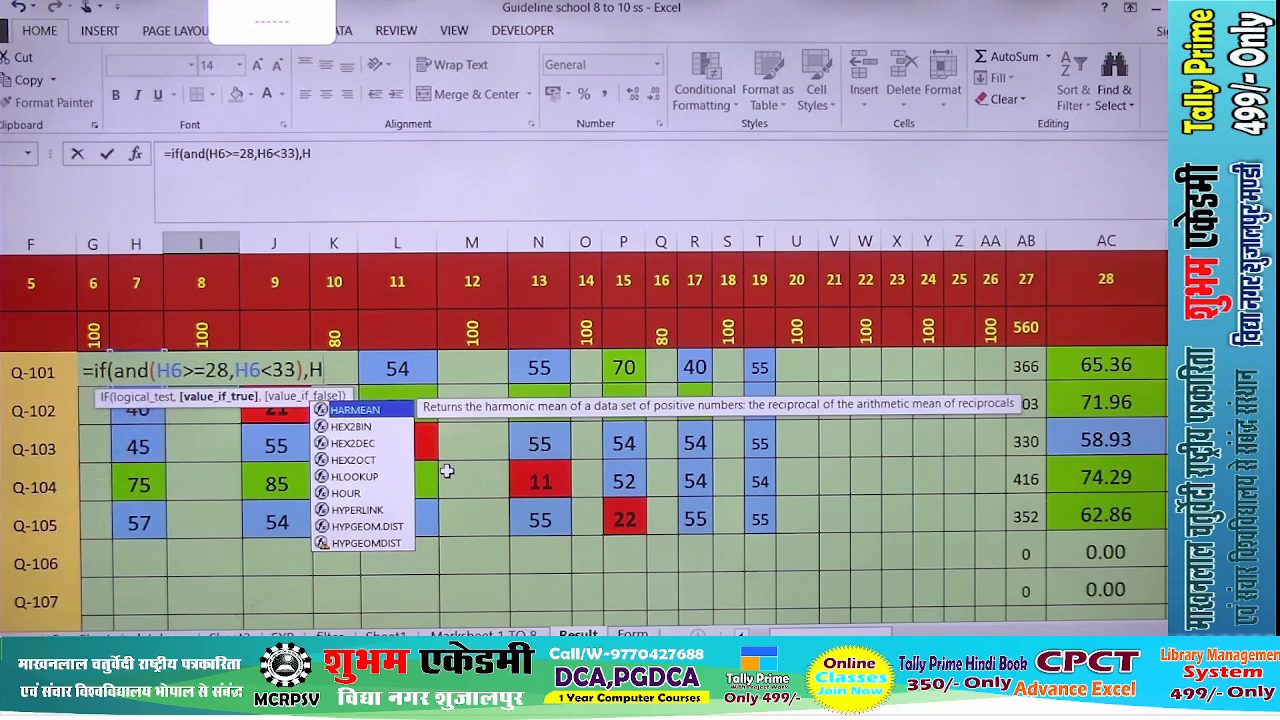
{"action": "type", "text": "3"}
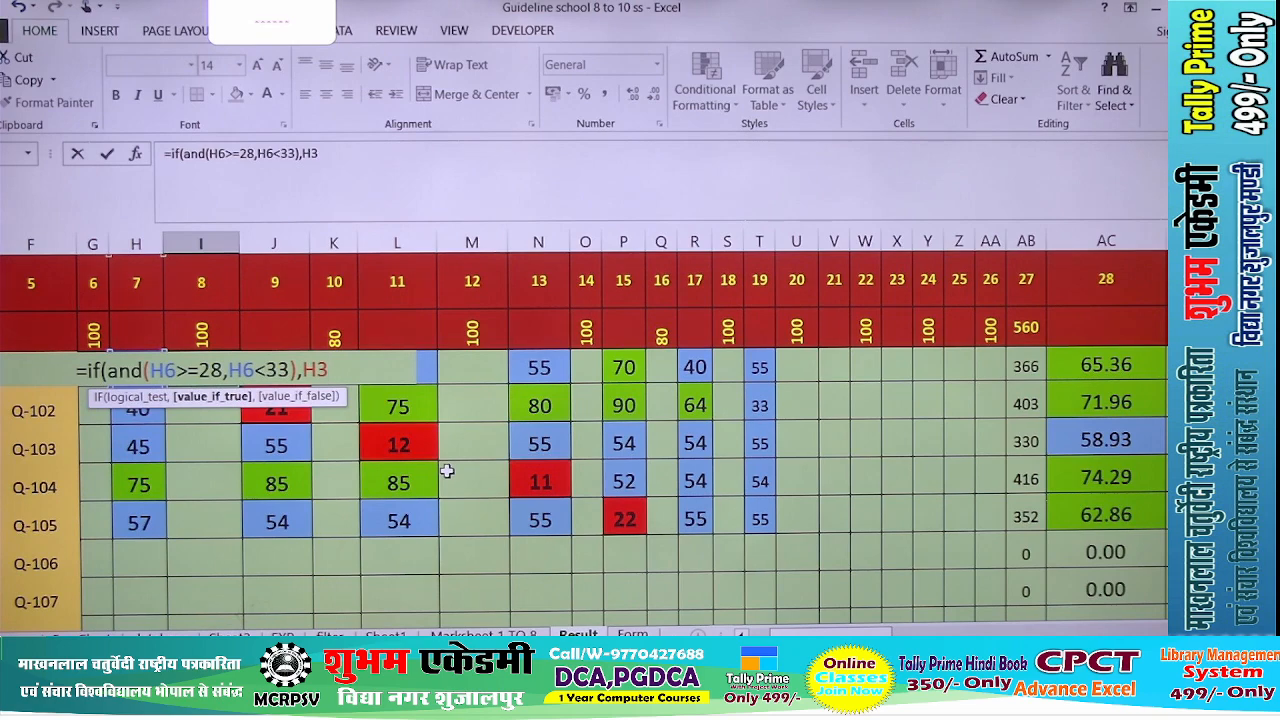
{"action": "key", "text": "BackSpace"}
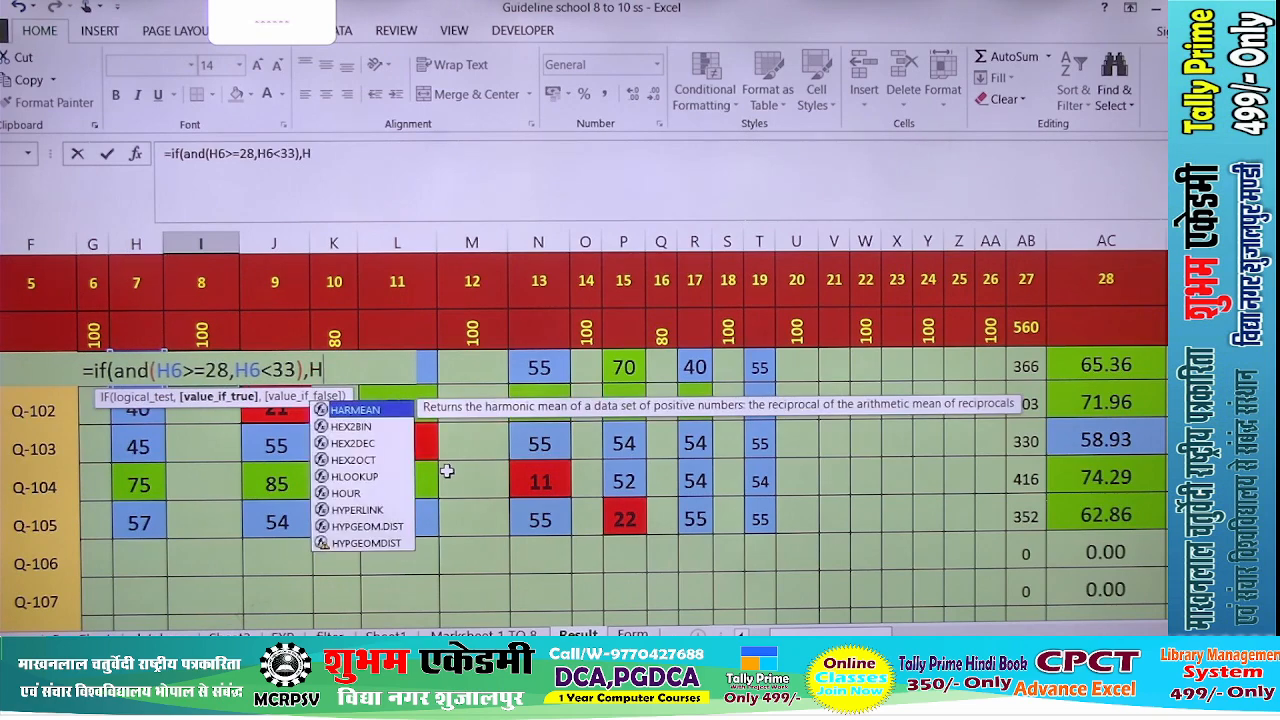
{"action": "key", "text": "BackSpace"}
{"action": "type", "text": "33"}
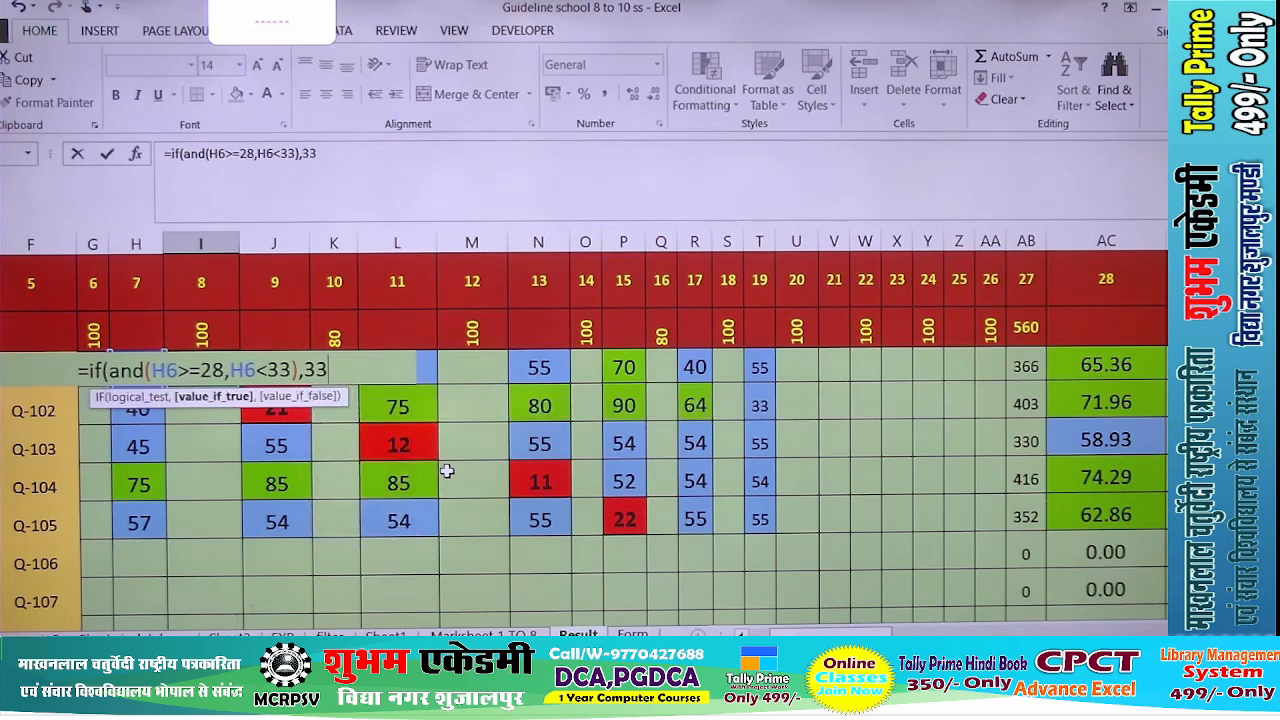
{"action": "type", "text": "-h6"}
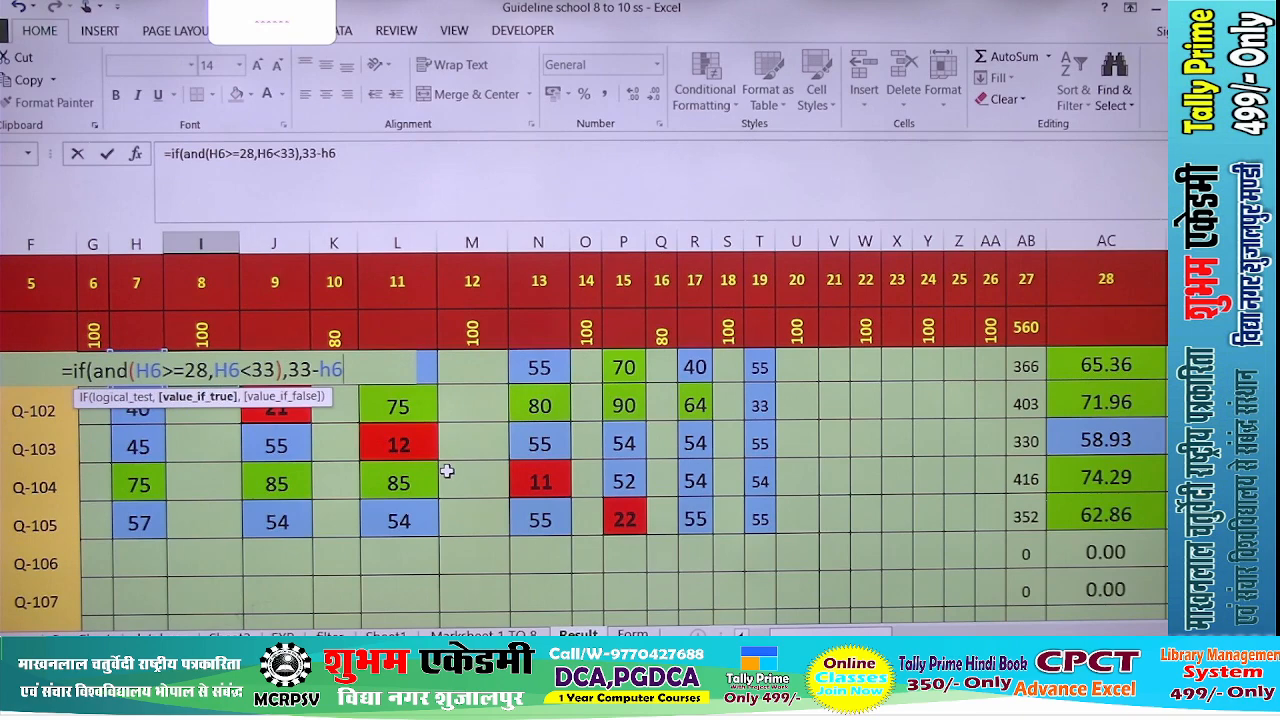
{"action": "key", "text": "Return"}
{"action": "key", "text": "Return"}
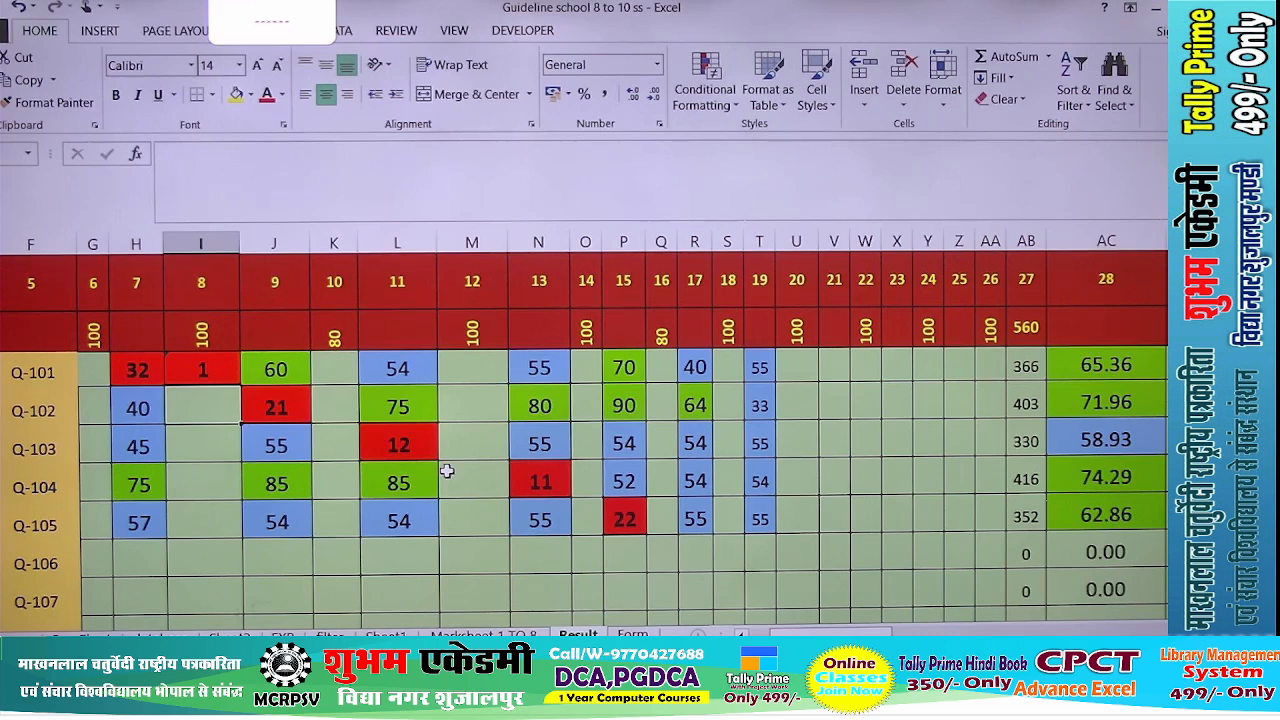
- Test the formula by setting Q-101's English marks to 28, 29 and 33 in turn
{"action": "left_click", "coordinate": [137, 371]}
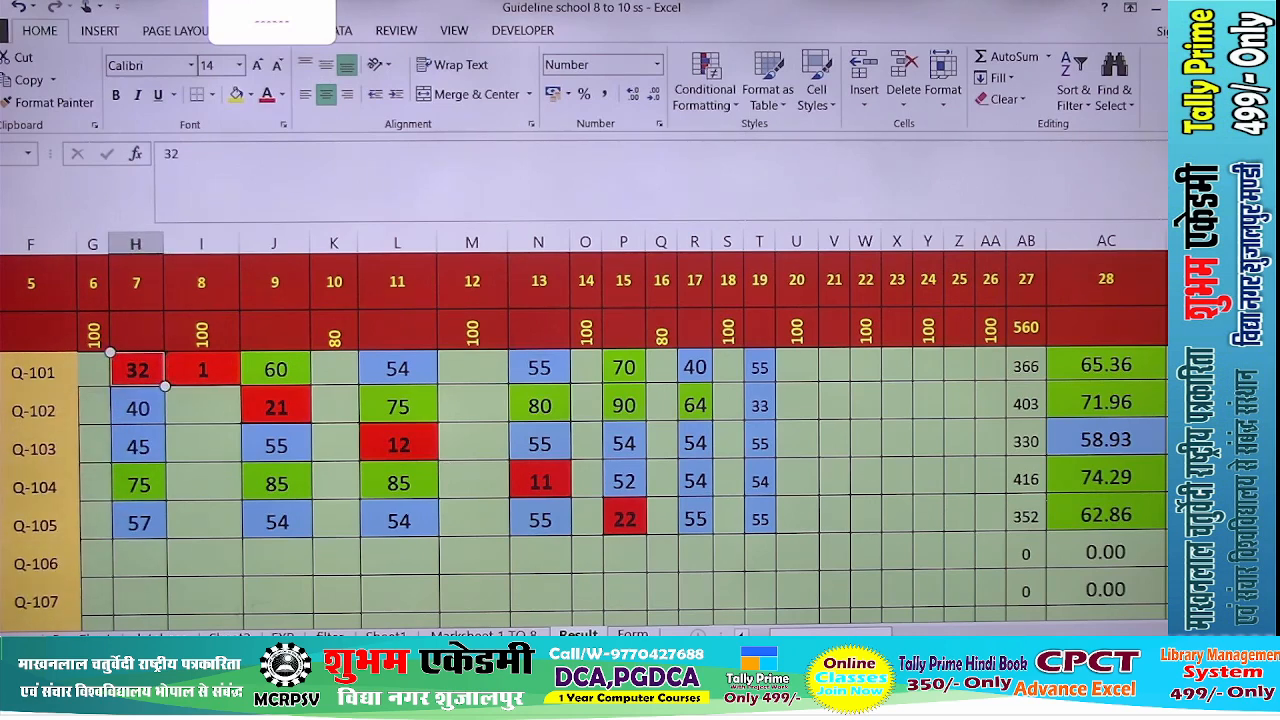
{"action": "type", "text": "28"}
{"action": "key", "text": "Return"}
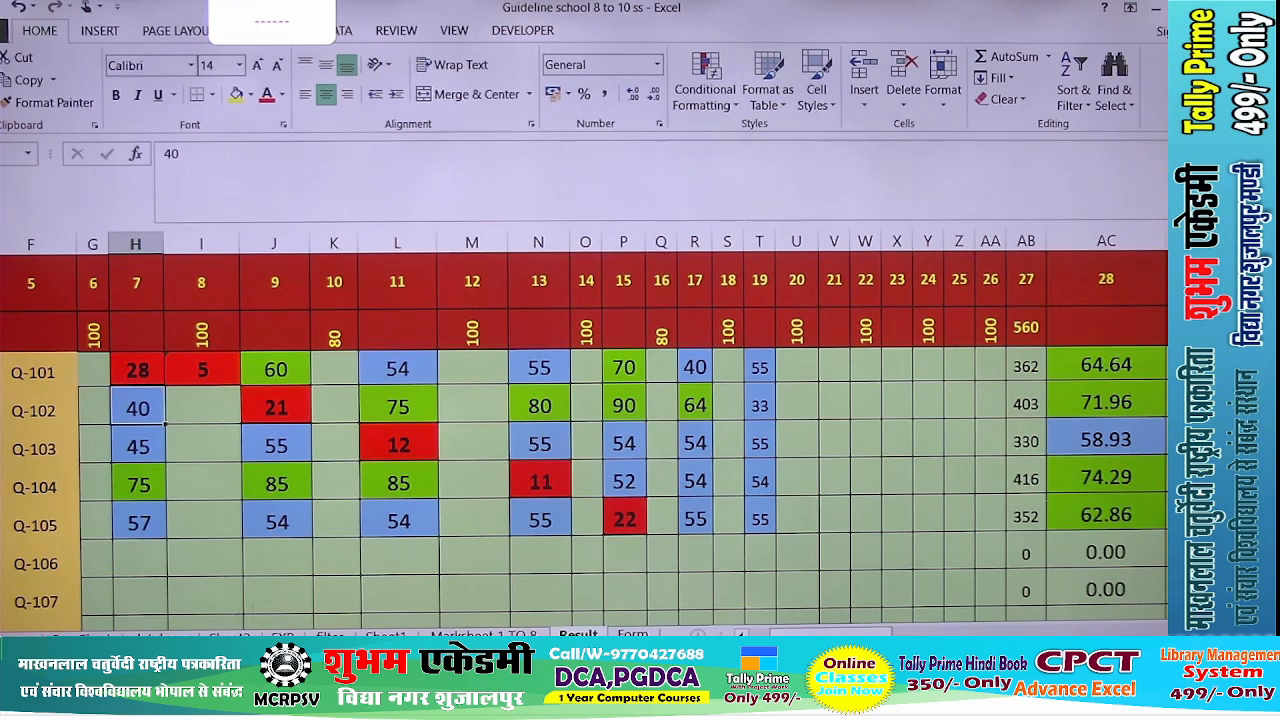
{"action": "left_click", "coordinate": [137, 371]}
{"action": "type", "text": "29"}
{"action": "key", "text": "Return"}
{"action": "left_click", "coordinate": [137, 371]}
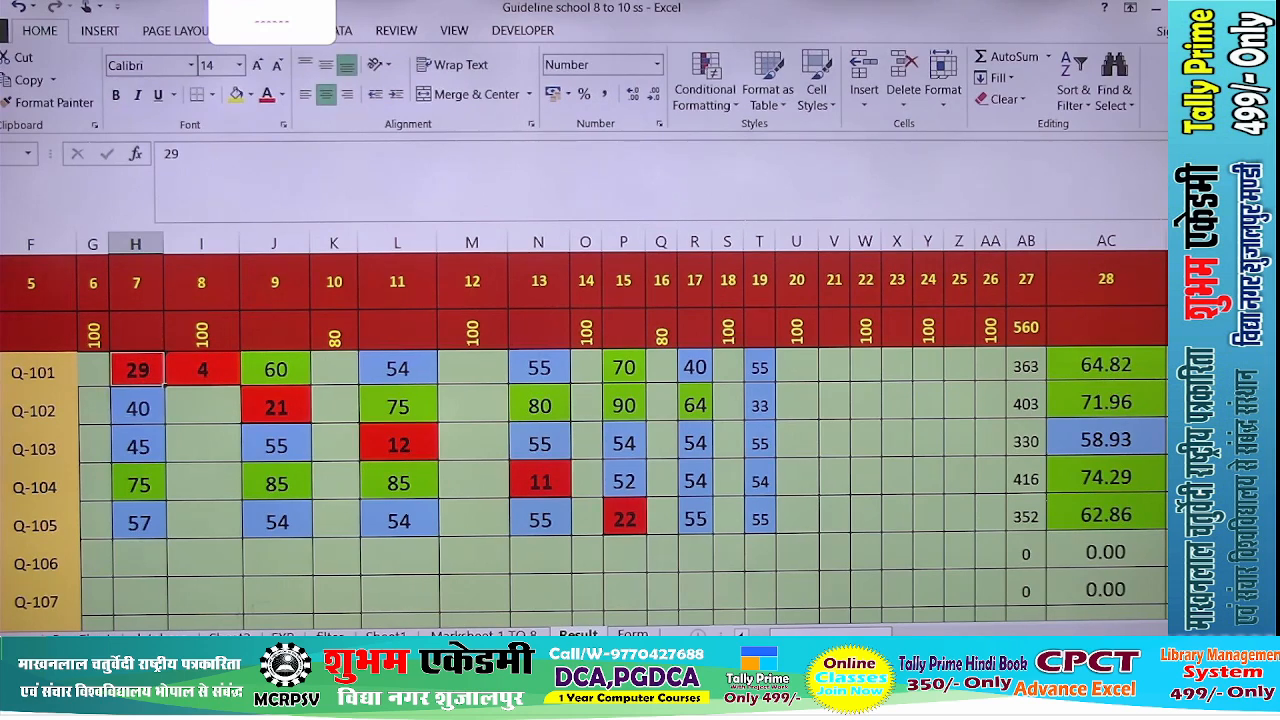
{"action": "type", "text": "33"}
{"action": "key", "text": "Return"}
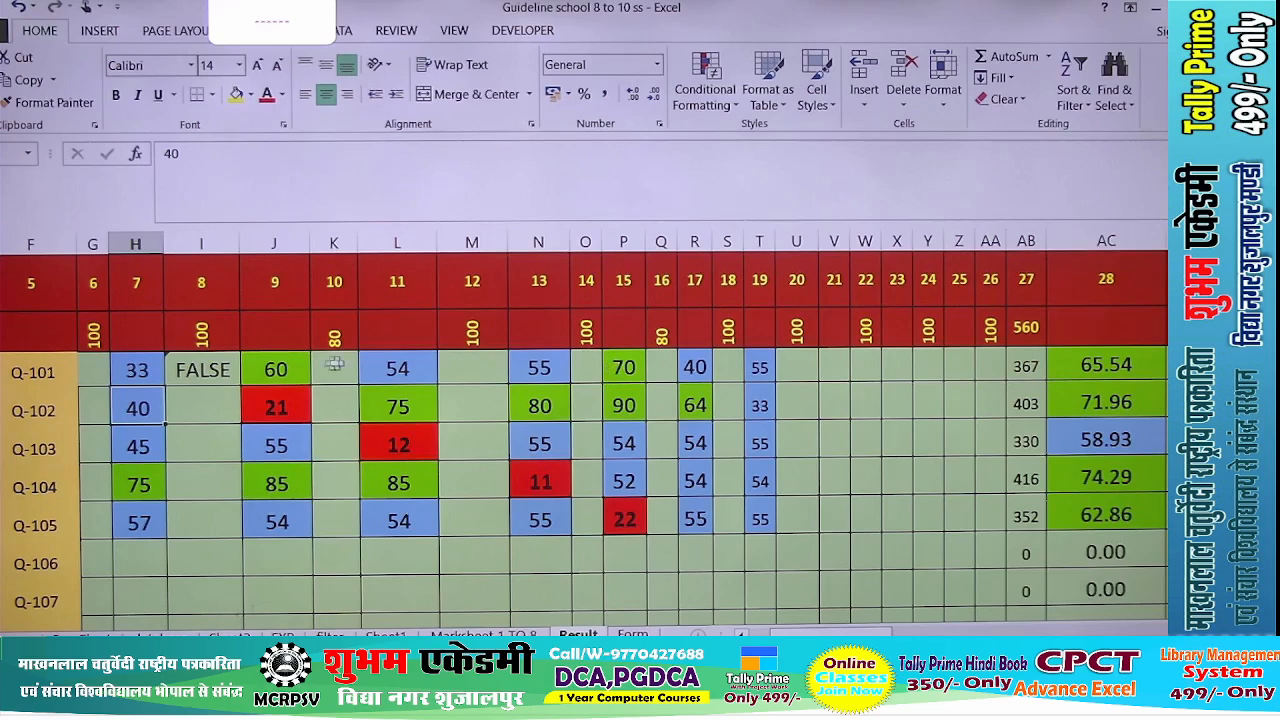
- Add an empty text ("") as the false result of the IF formula beside Q-101's English marks
{"action": "double_click", "coordinate": [225, 375]}
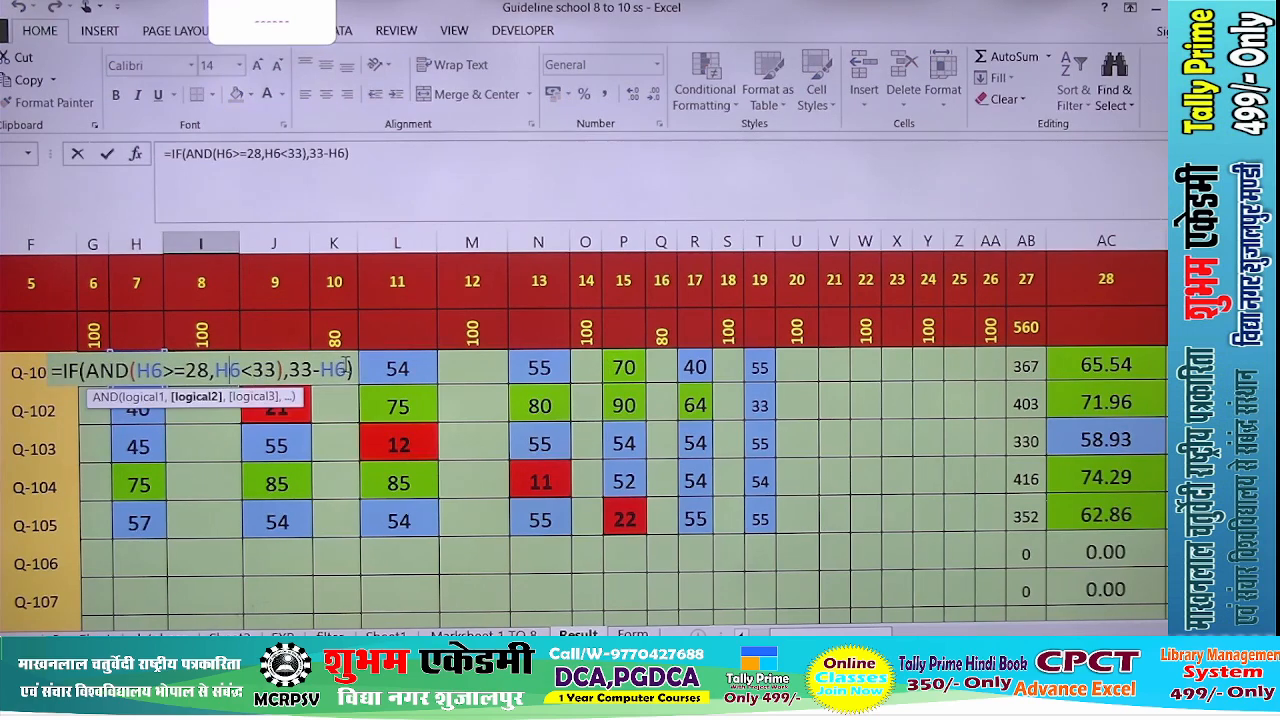
{"action": "type", "text": ","}
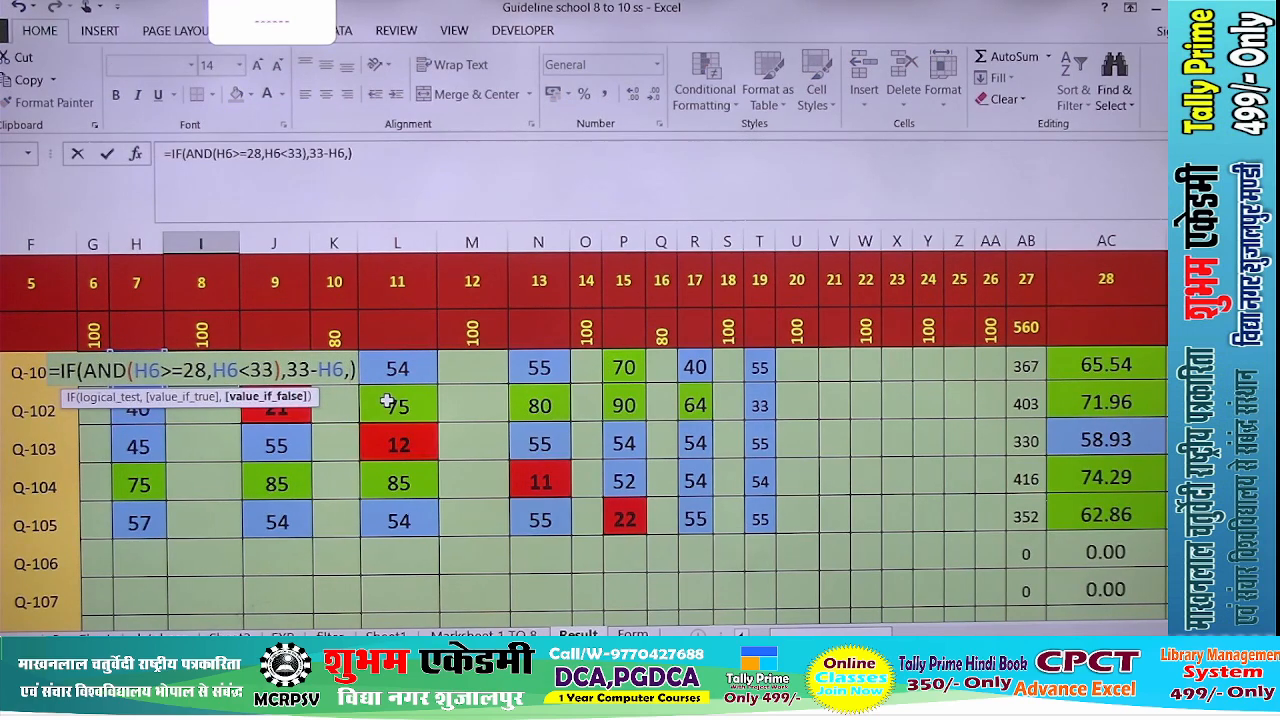
{"action": "type", "text": "\"\""}
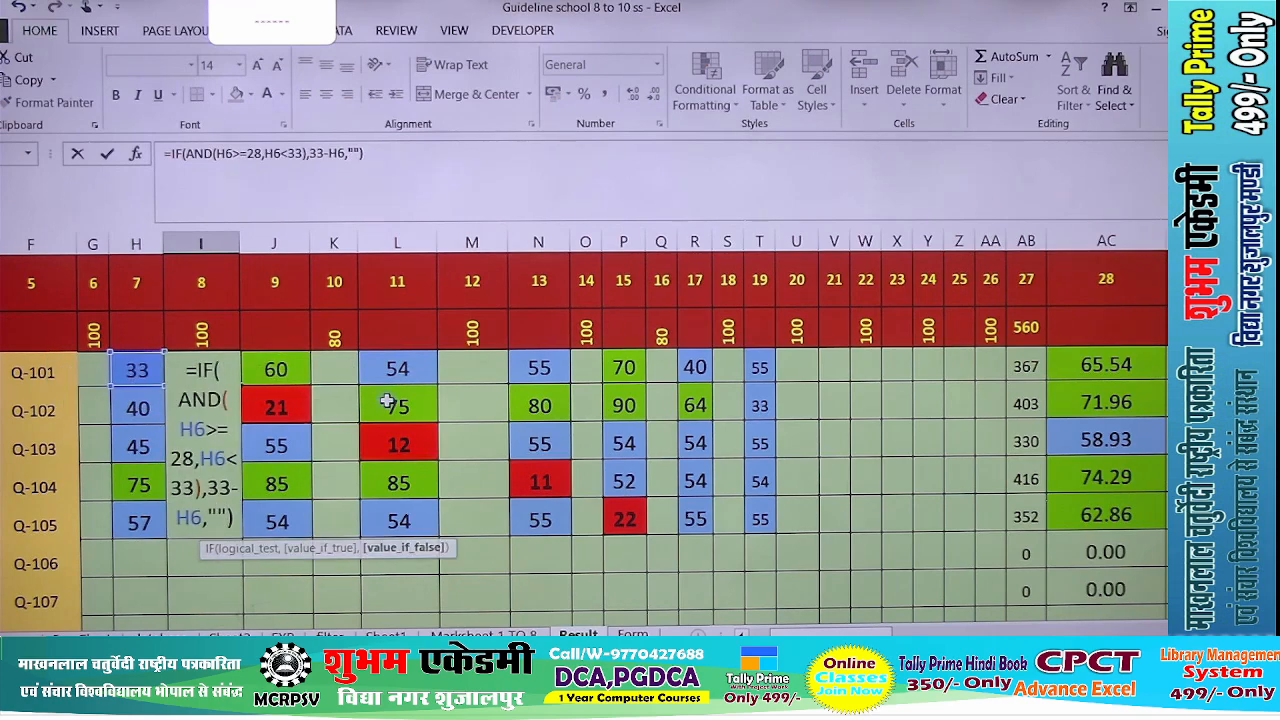
{"action": "key", "text": "Return"}
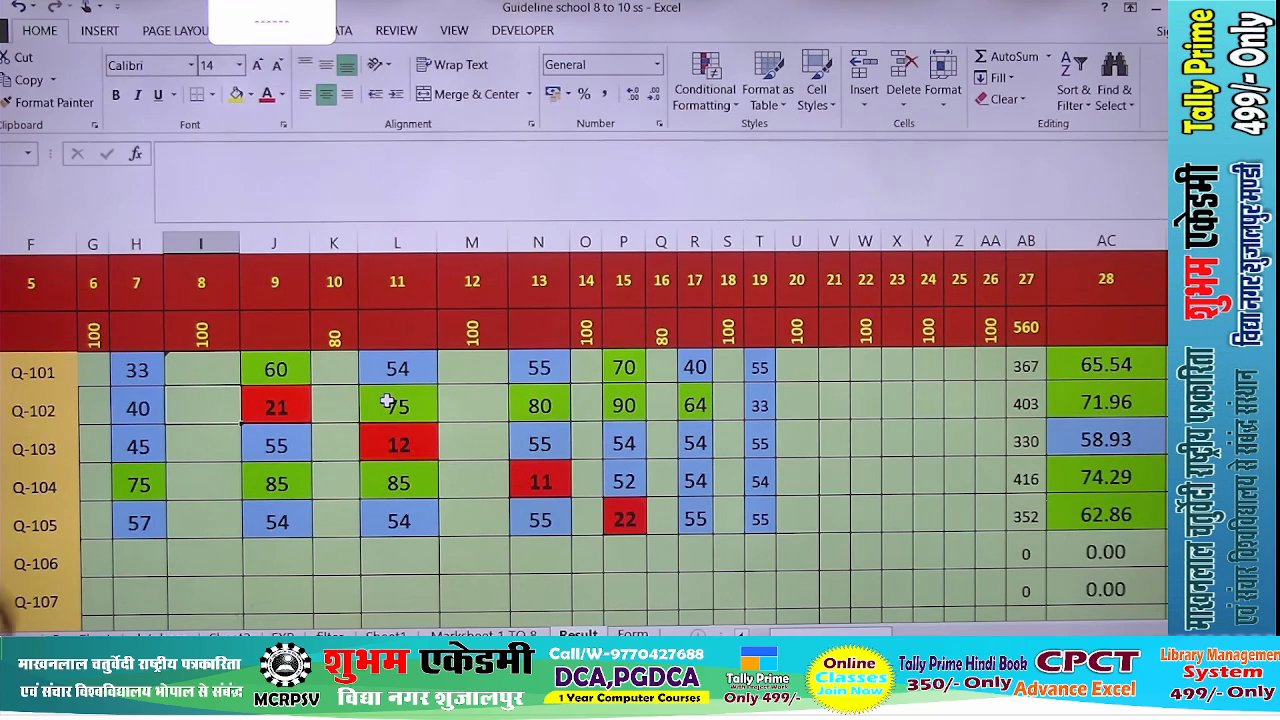
- Test the lower limit by setting Q-101's English marks to 27 and finally to 28
{"action": "left_click", "coordinate": [137, 371]}
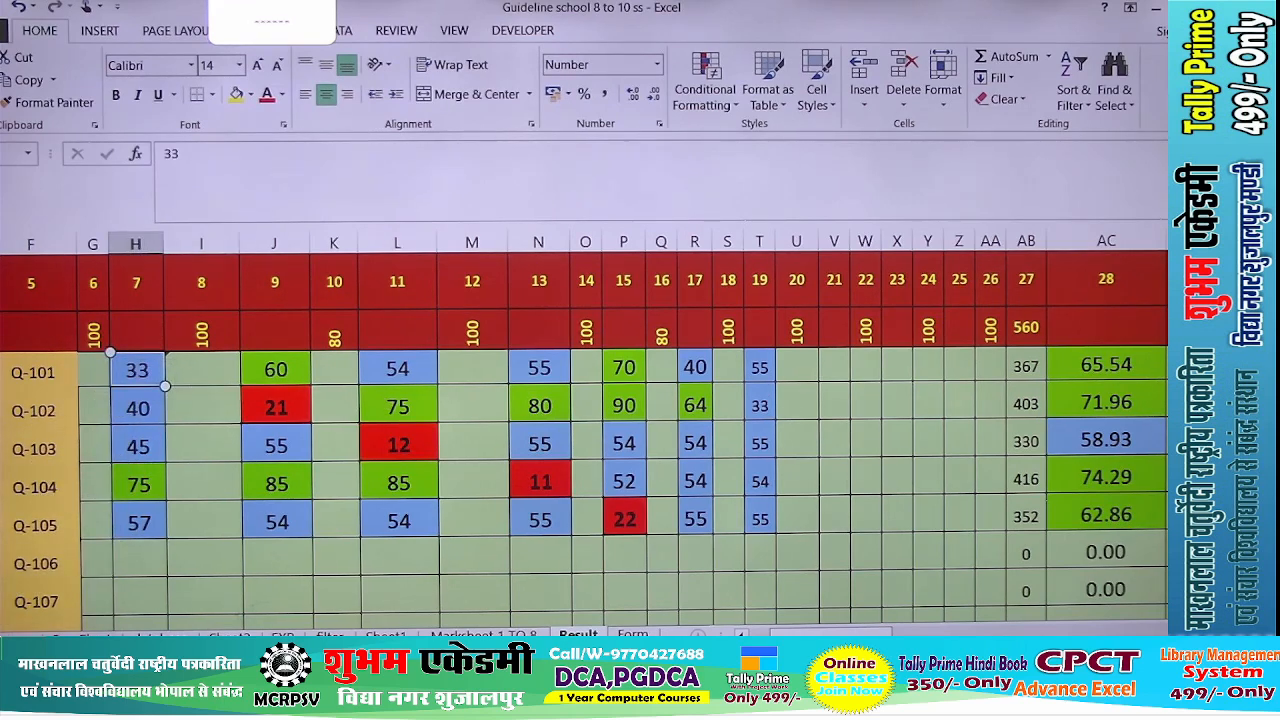
{"action": "type", "text": "27"}
{"action": "key", "text": "Return"}
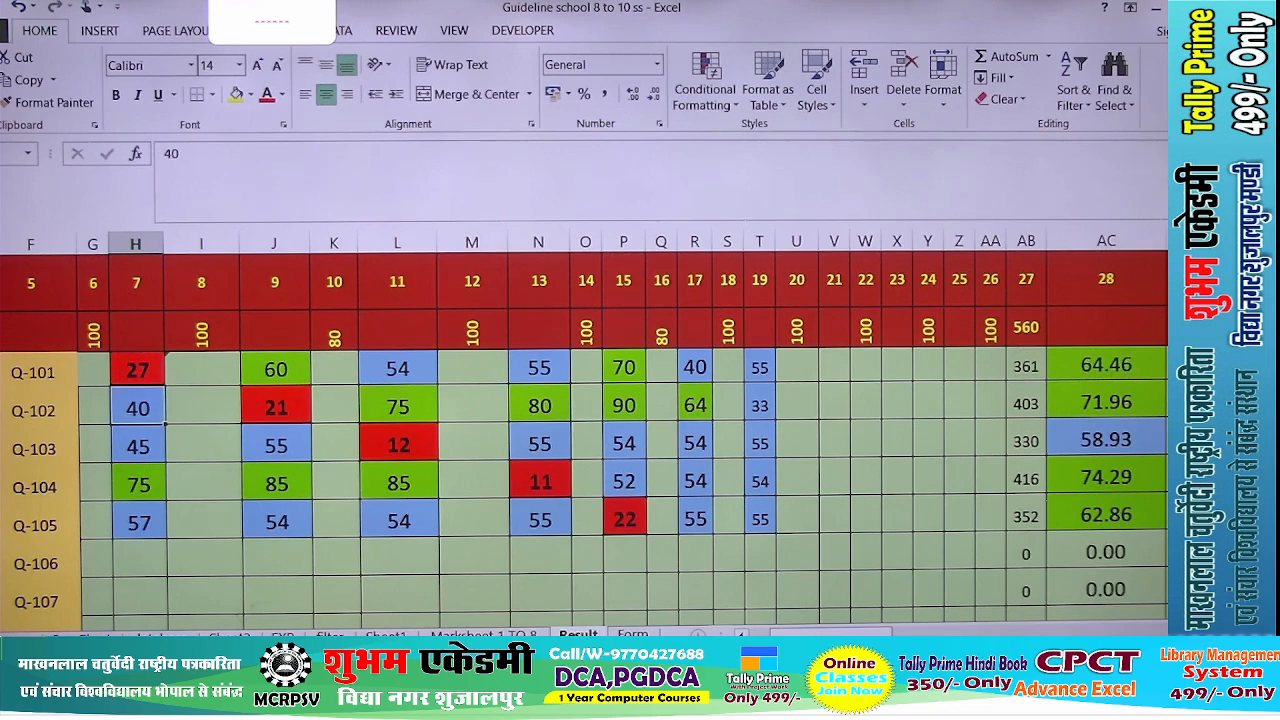
{"action": "left_click", "coordinate": [137, 371]}
{"action": "type", "text": "28"}
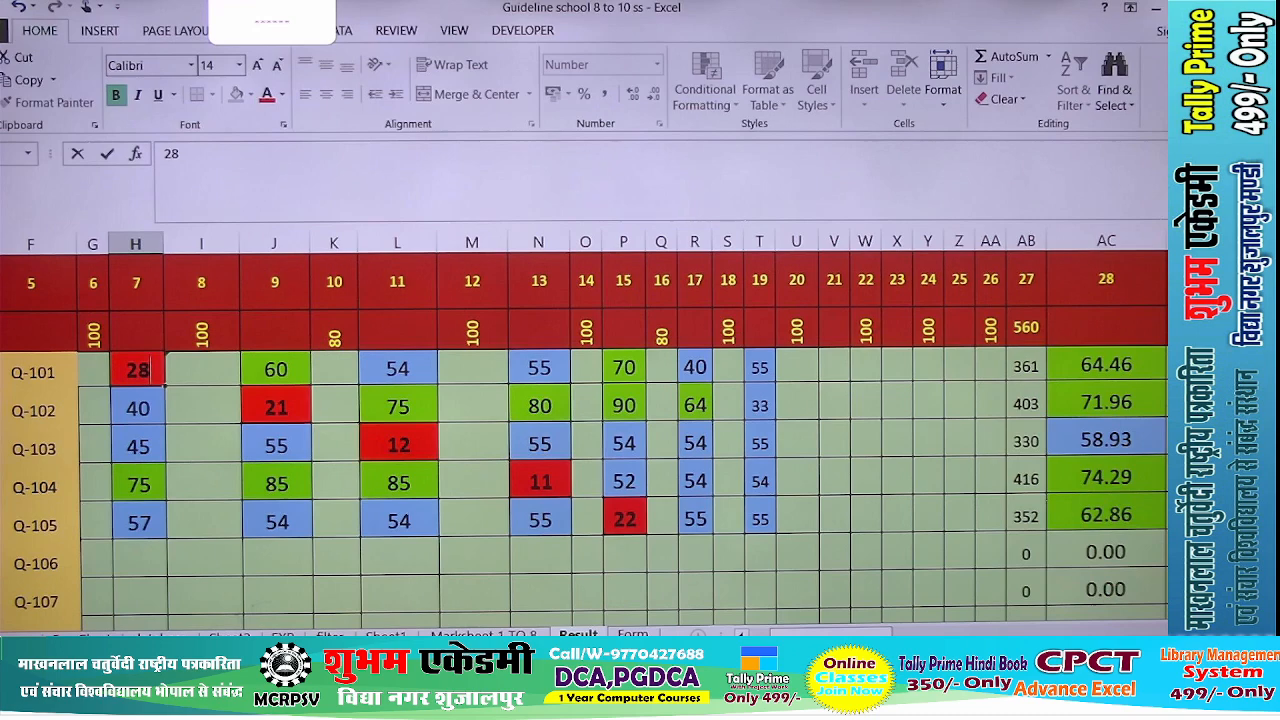
{"action": "key", "text": "Return"}
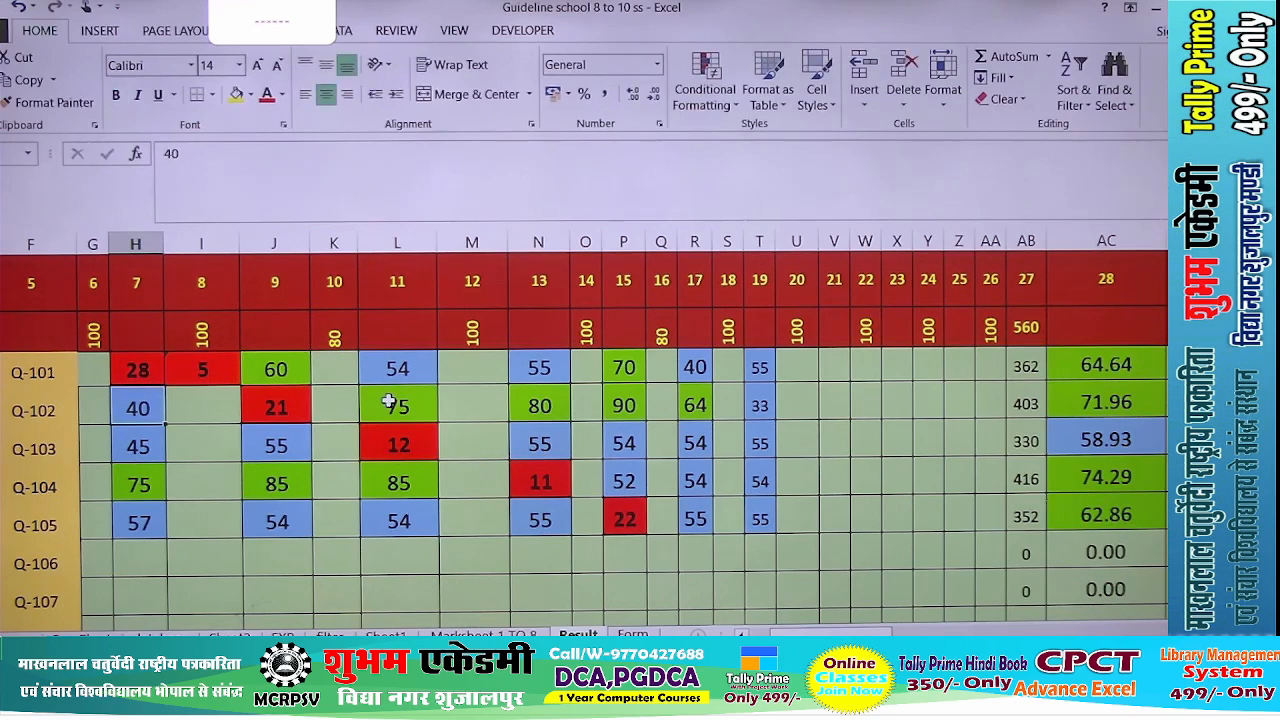
- Add the condition I6="" after H6<33 in the Supply_ENG test of Q-101's supplementary subject formula
{"action": "scroll", "coordinate": [388, 401], "scroll_direction": "down", "scroll_amount": 2}
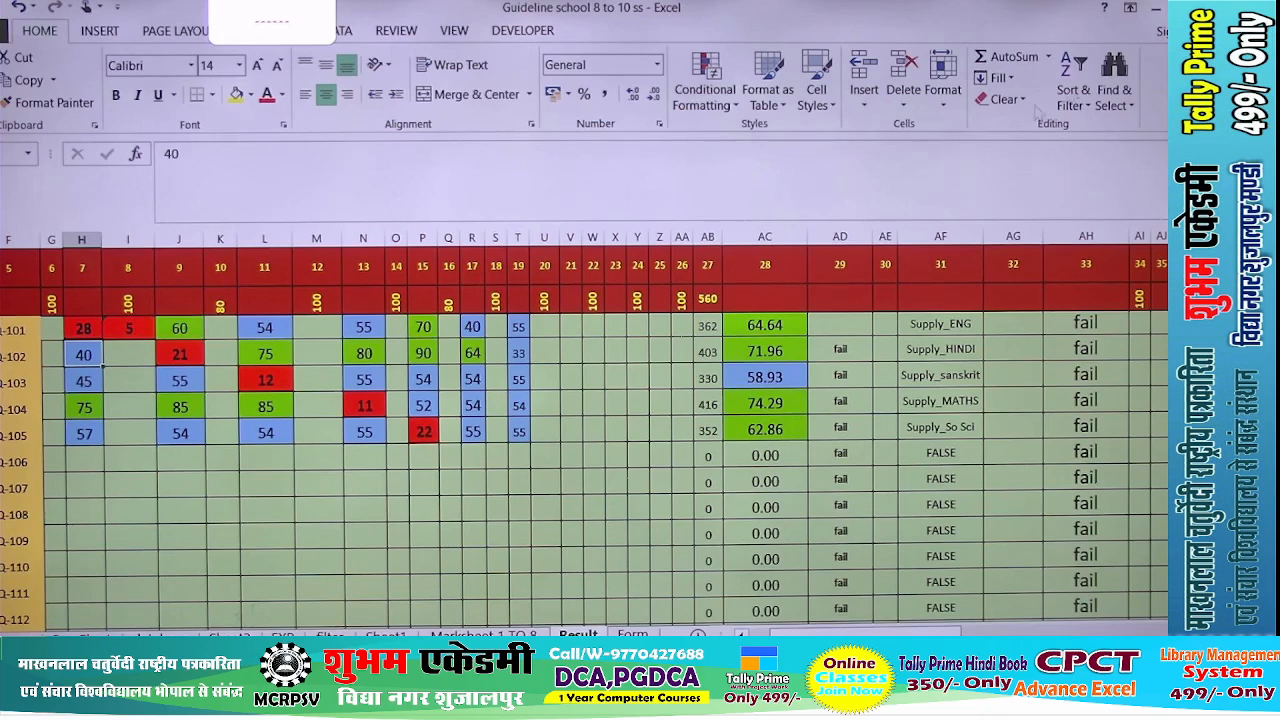
{"action": "left_click", "coordinate": [922, 318]}
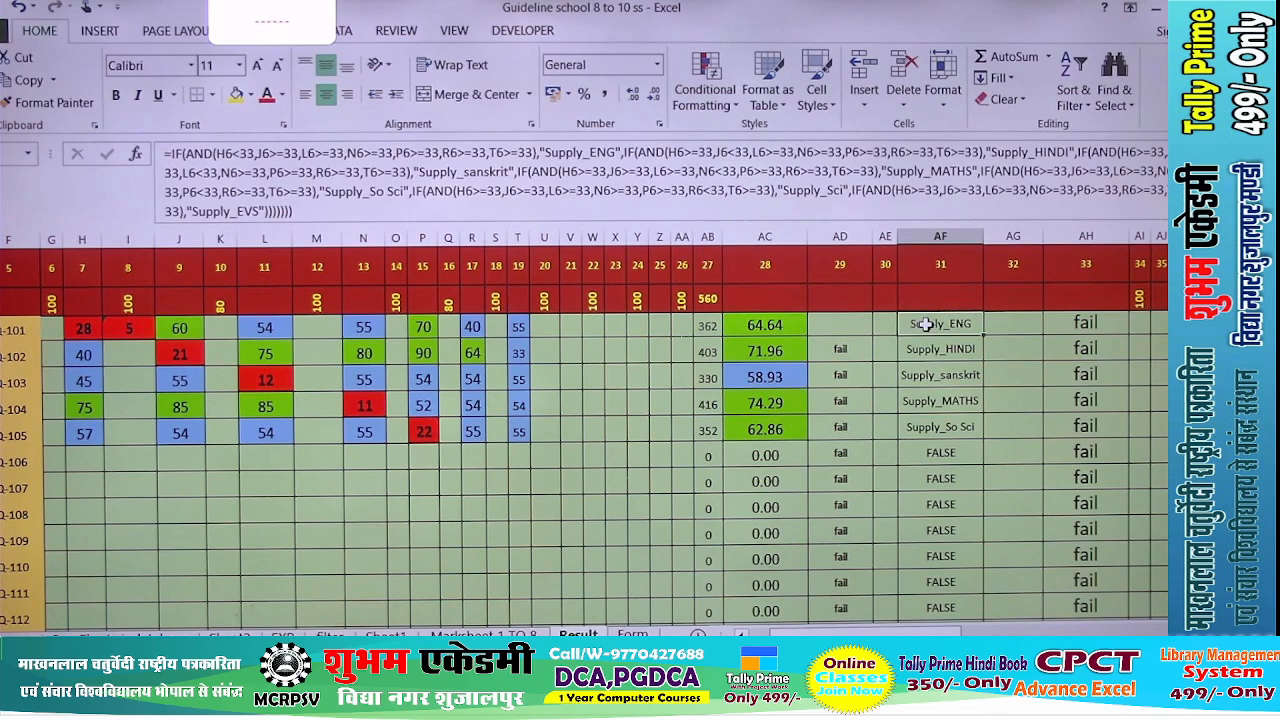
{"action": "double_click", "coordinate": [926, 323]}
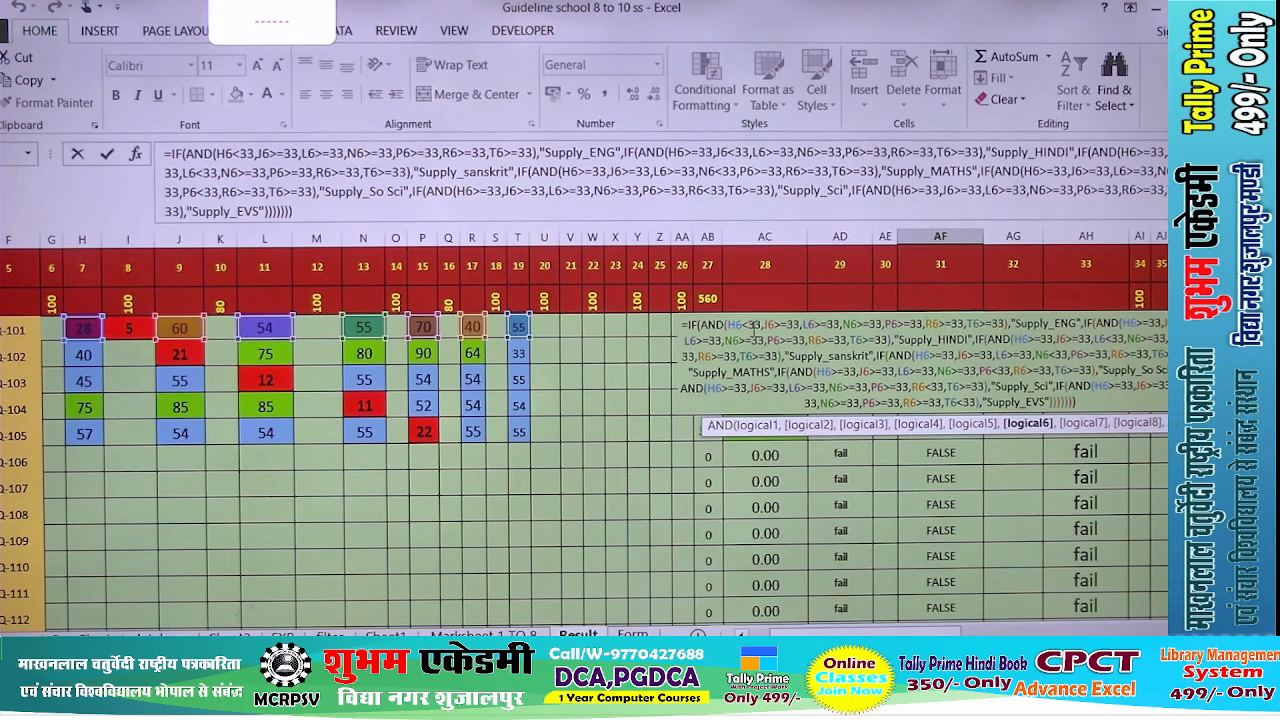
{"action": "left_click", "coordinate": [765, 323]}
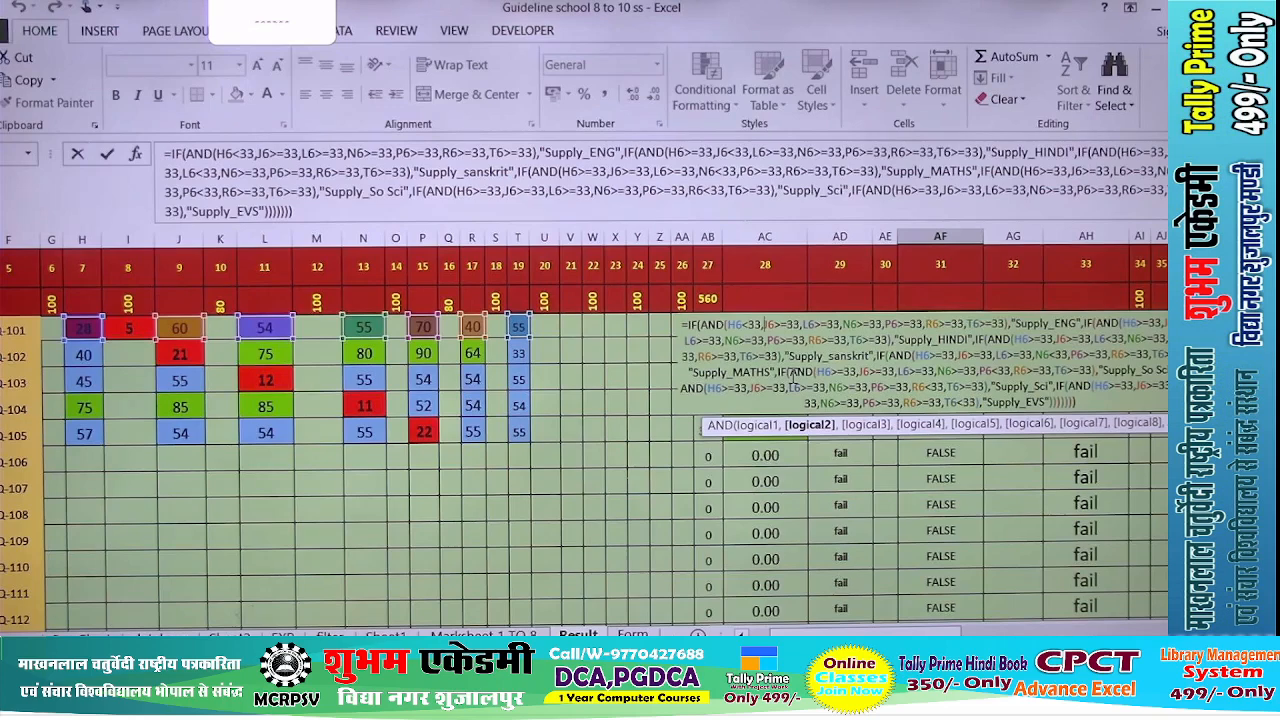
{"action": "left_click", "coordinate": [128, 328]}
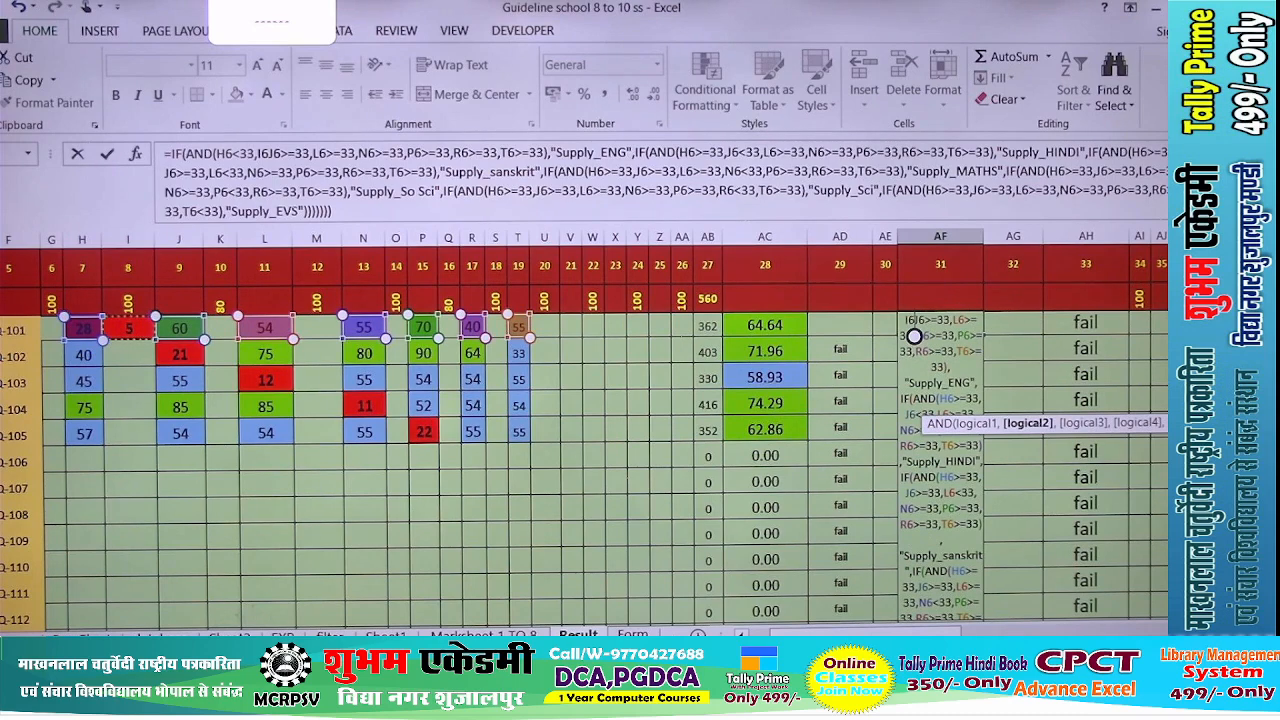
{"action": "type", "text": "="}
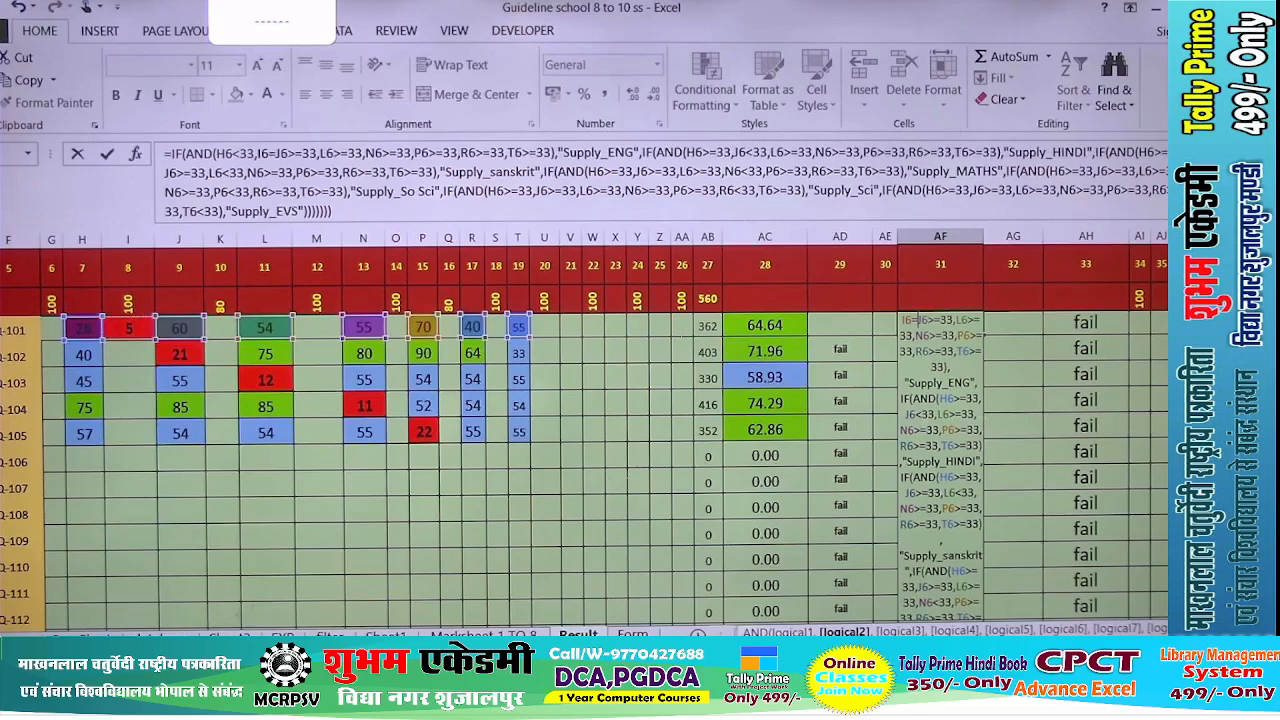
{"action": "type", "text": "\"\""}
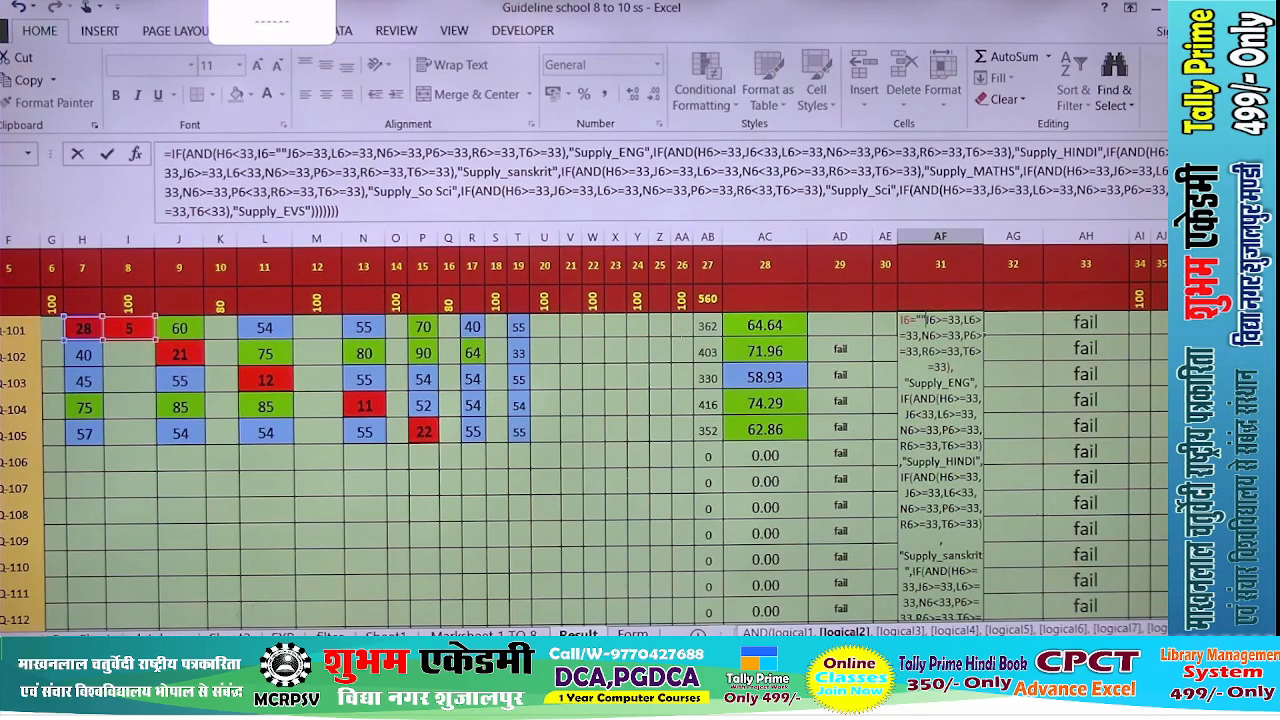
{"action": "type", "text": ","}
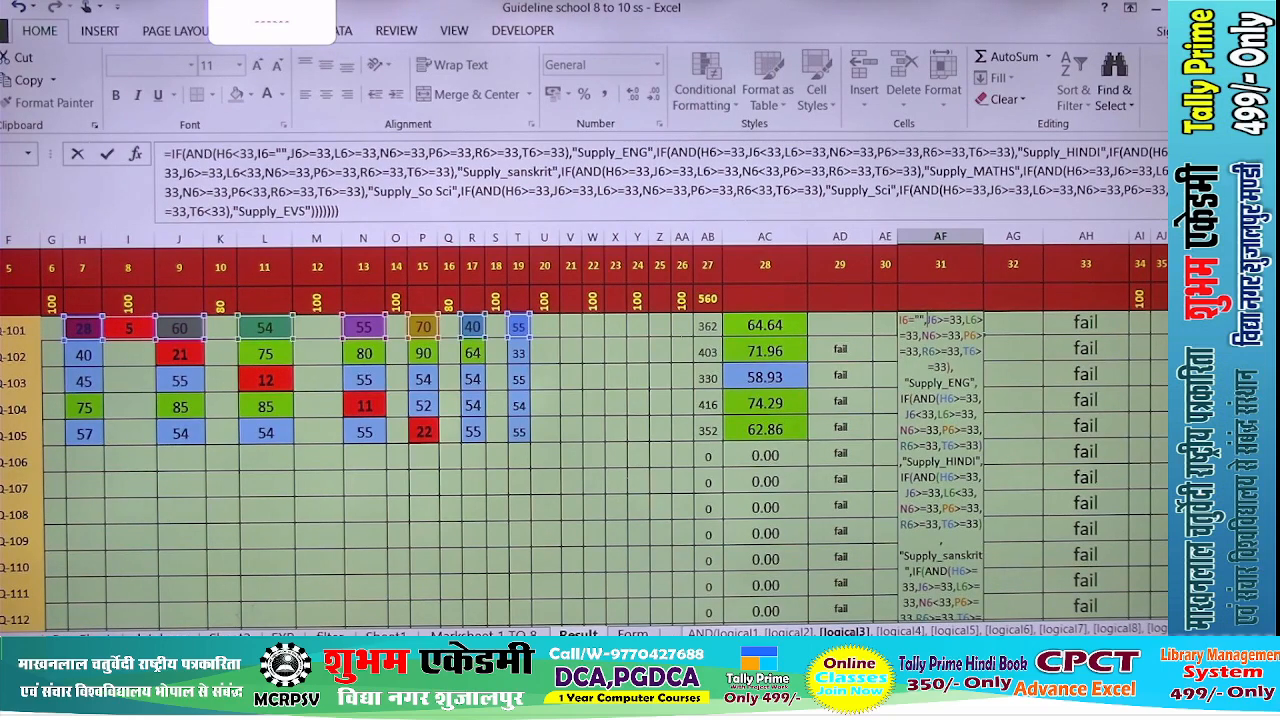
{"action": "key", "text": "Return"}
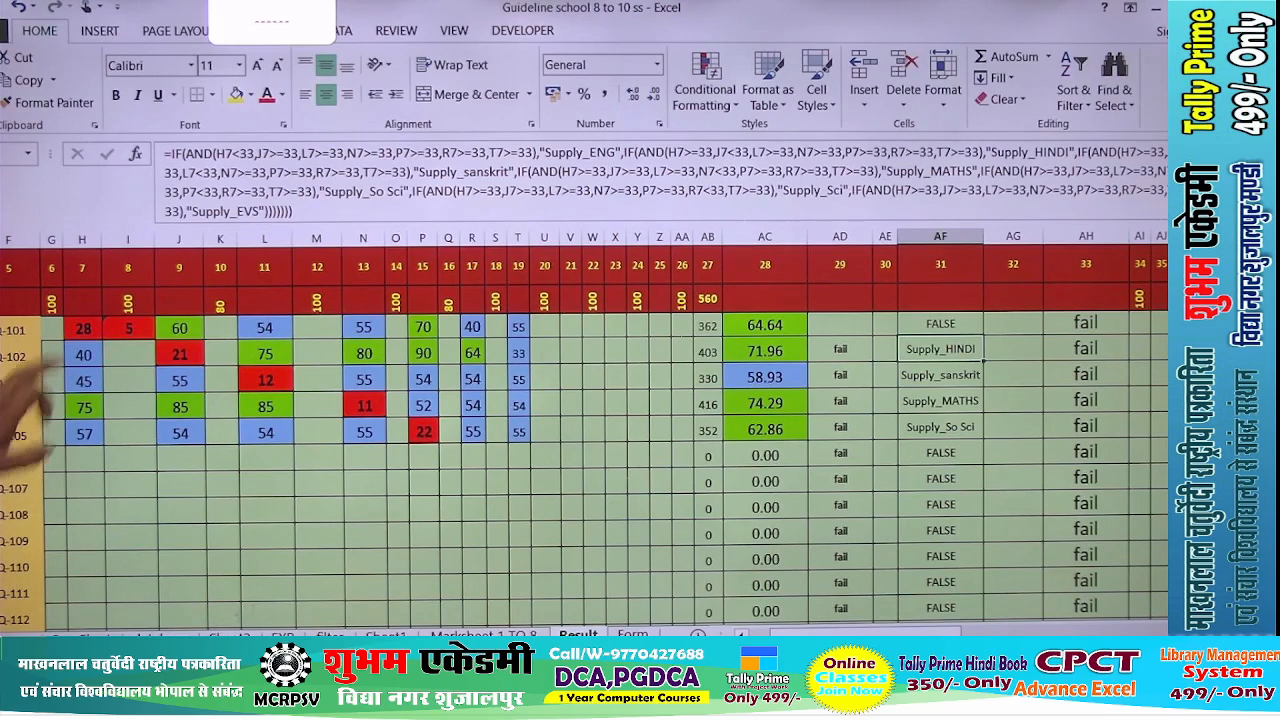
- Test the supplementary subject formula by setting Q-101's English marks to 27 and then back to 28
{"action": "left_click", "coordinate": [83, 328]}
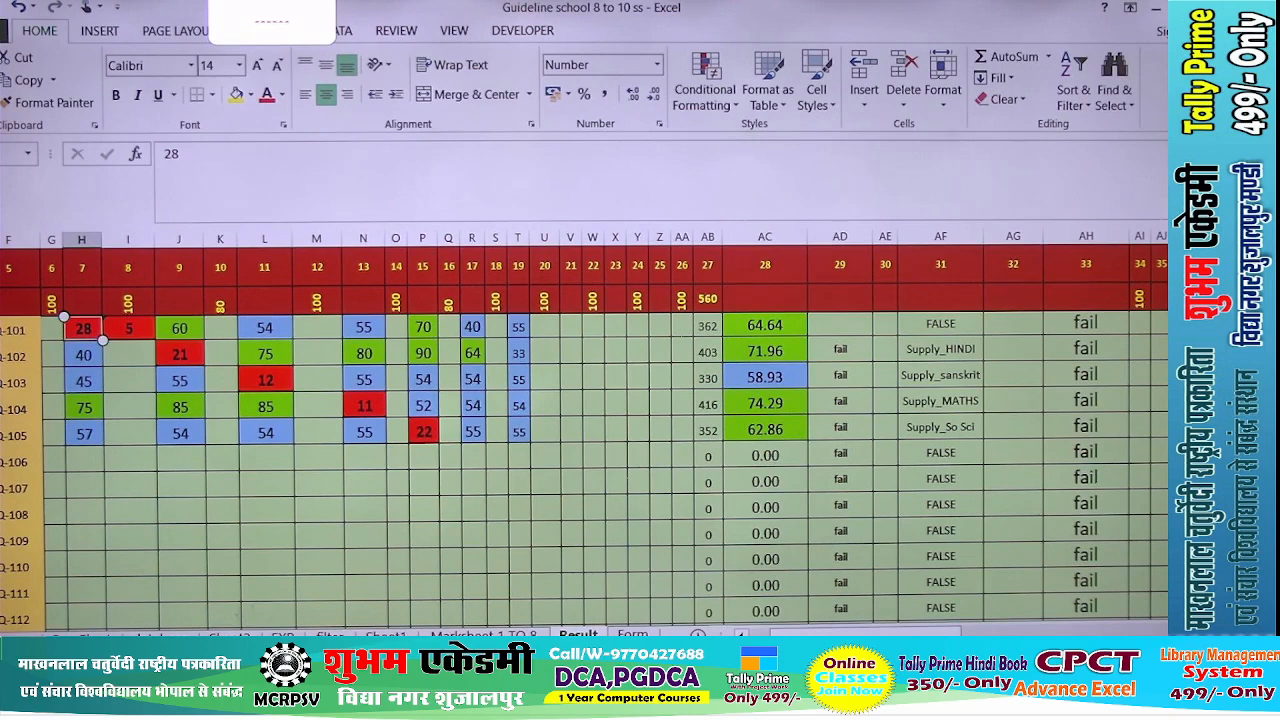
{"action": "type", "text": "27"}
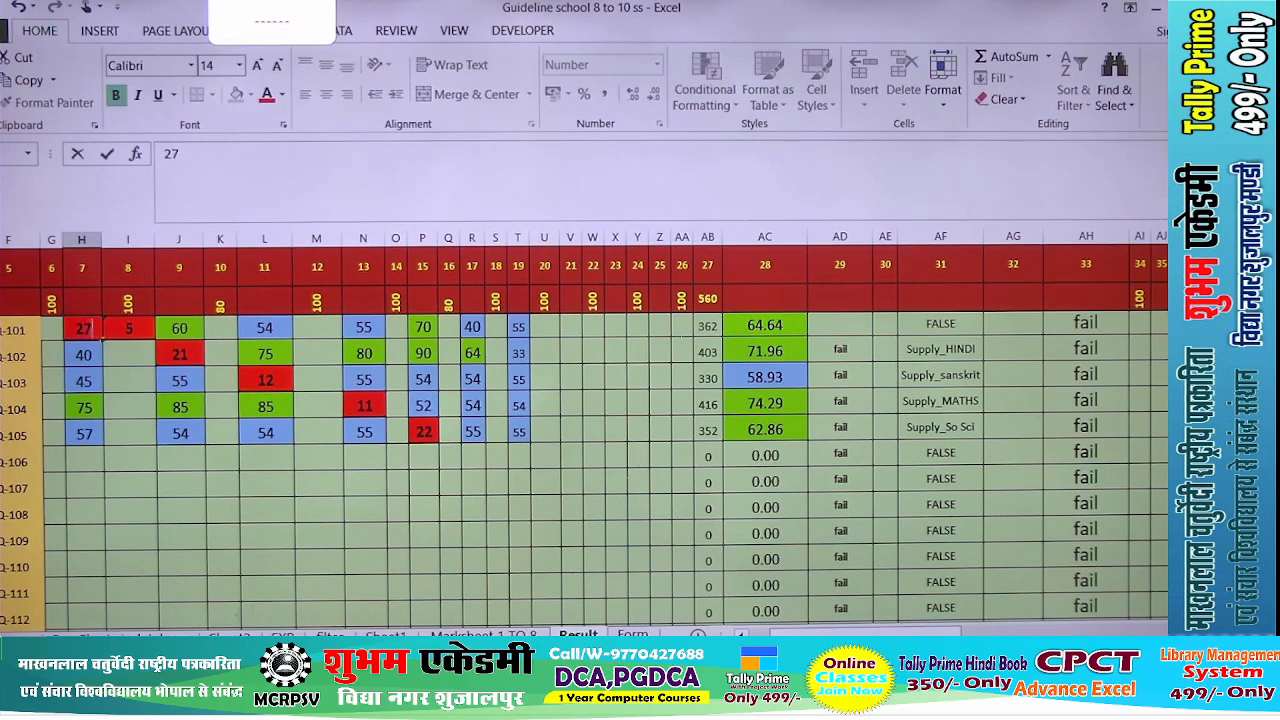
{"action": "key", "text": "Return"}
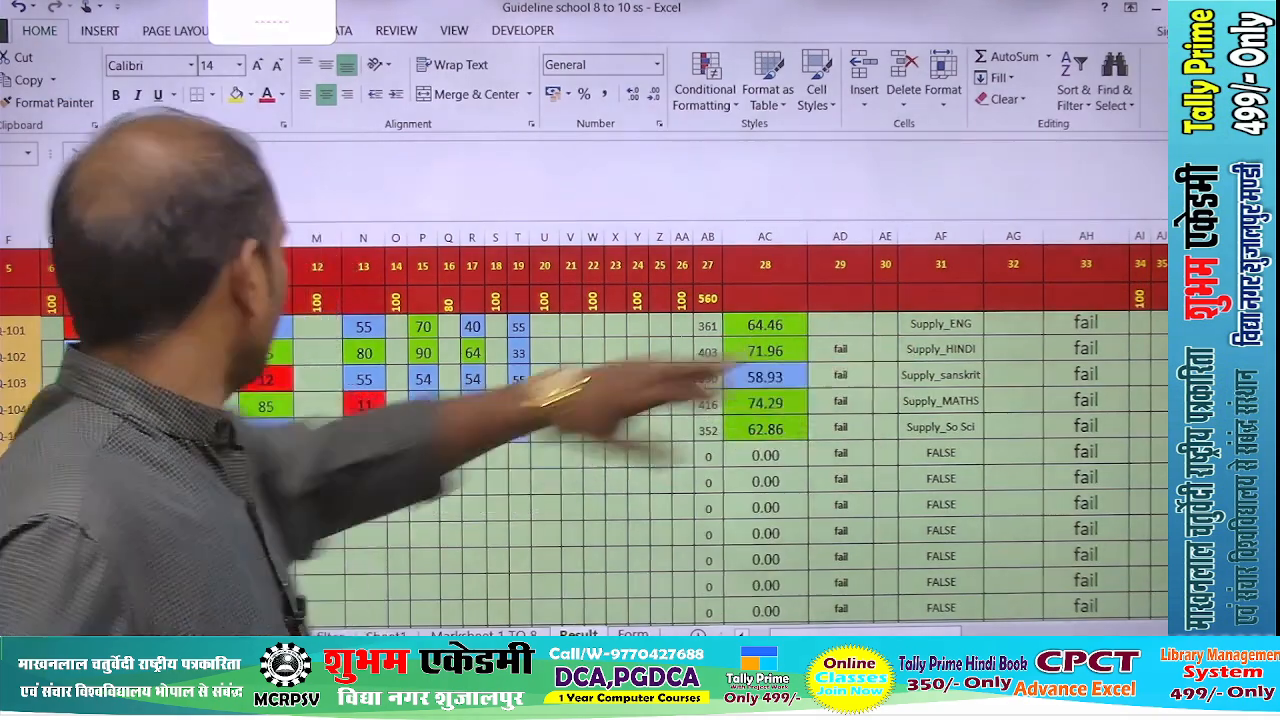
{"action": "left_click", "coordinate": [83, 329]}
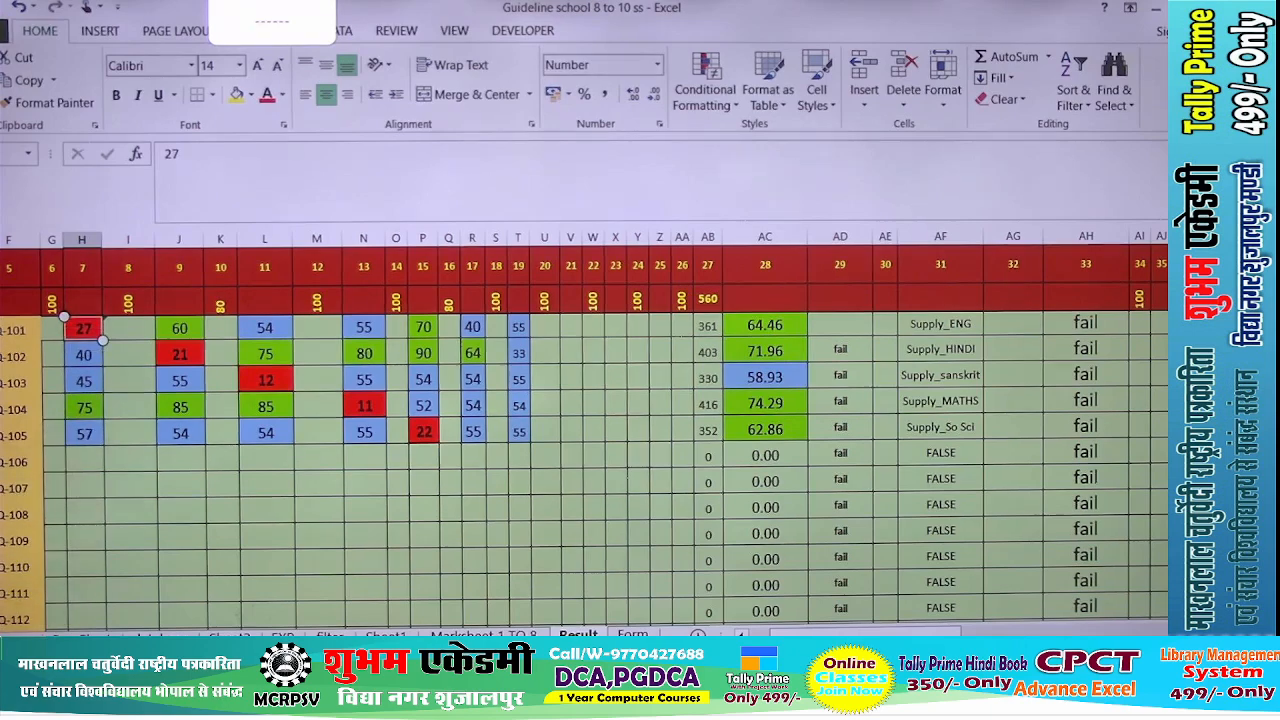
{"action": "type", "text": "28"}
{"action": "key", "text": "Return"}
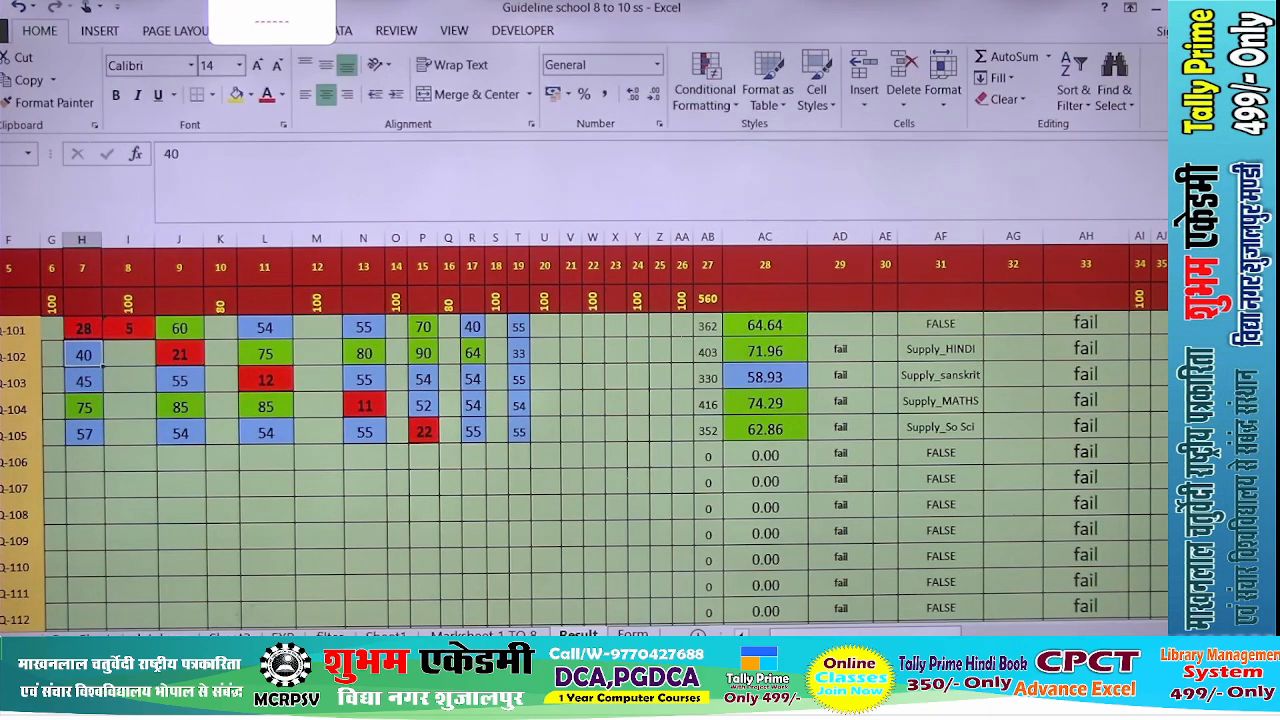